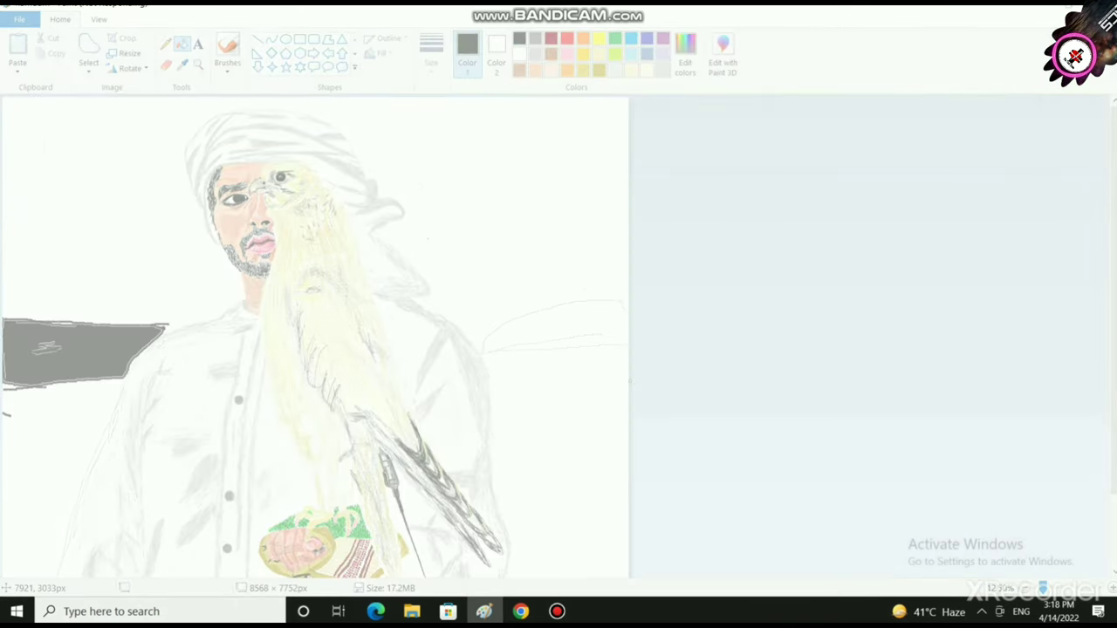
- Undo the last edit to the drawing and switch to the Pencil tool
key("ctrl+z")
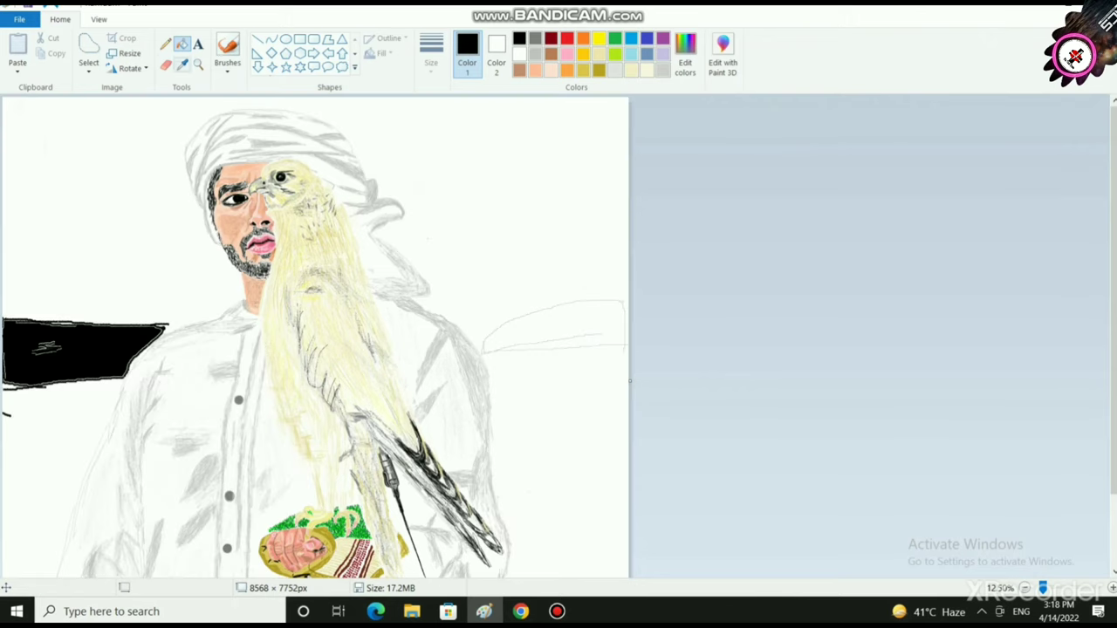
left_click(165, 43)
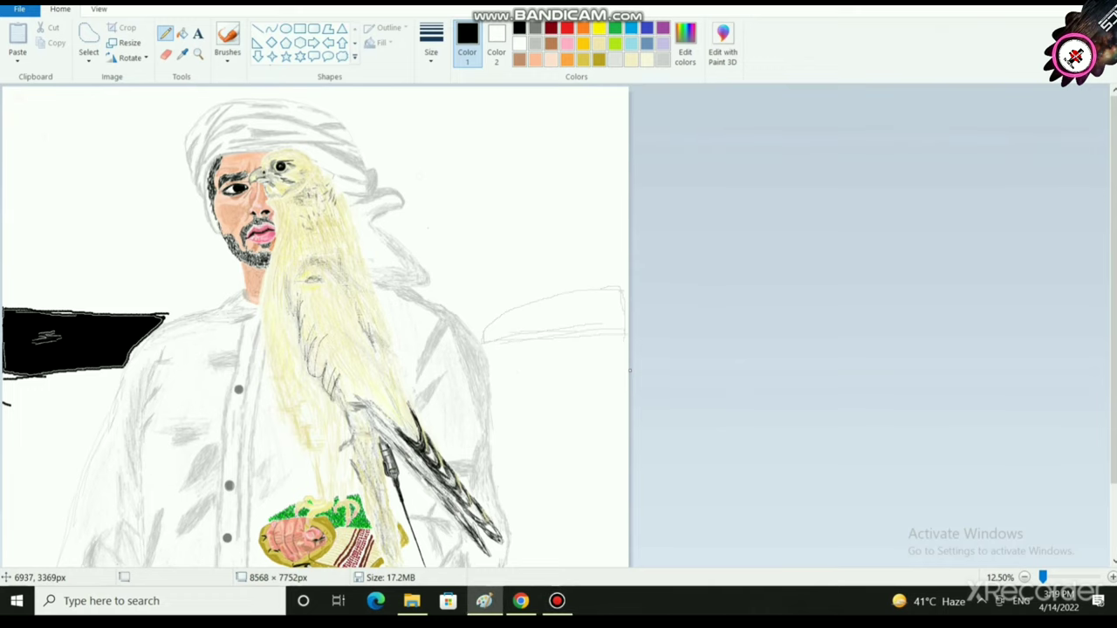
- Examine the turban, the falcon's tail feathers and the black spike beside them up close for unfinished areas
scroll(870, 422, "up", 1)
key("super")
key("super")
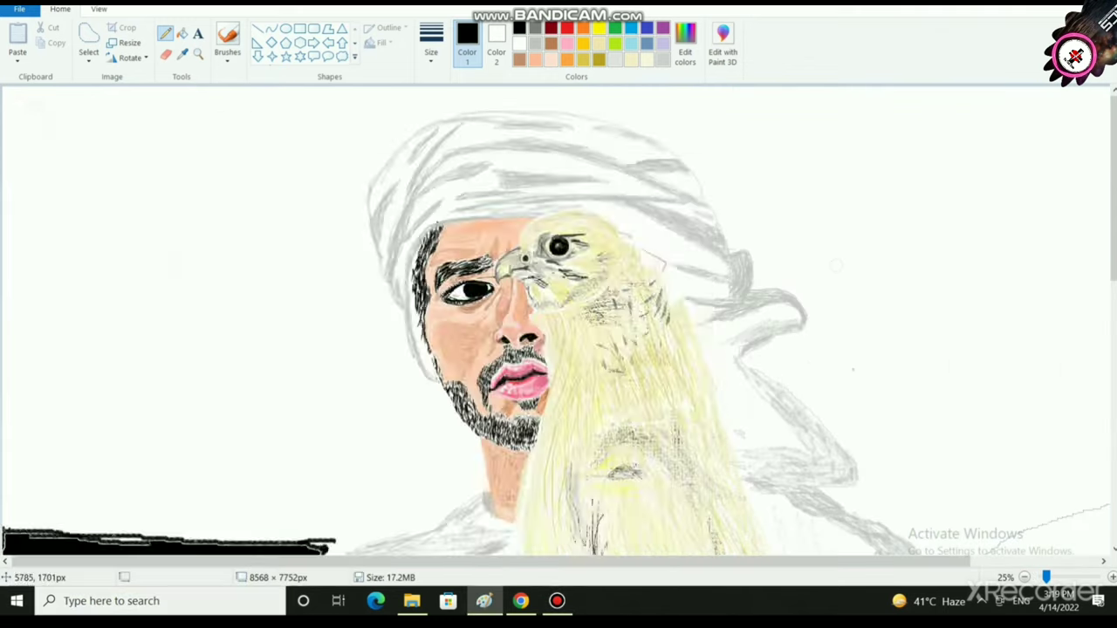
scroll(870, 422, "up", 2)
left_click_drag(209, 561, 700, 561)
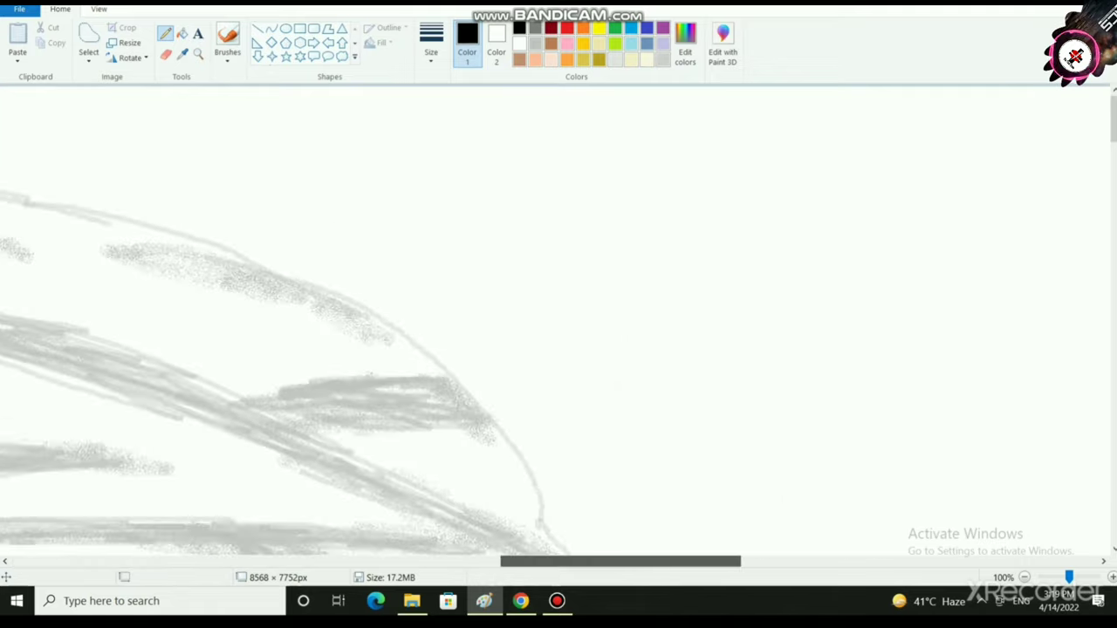
scroll(705, 363, "down", 15)
scroll(709, 375, "down", 3)
scroll(645, 480, "down", 1)
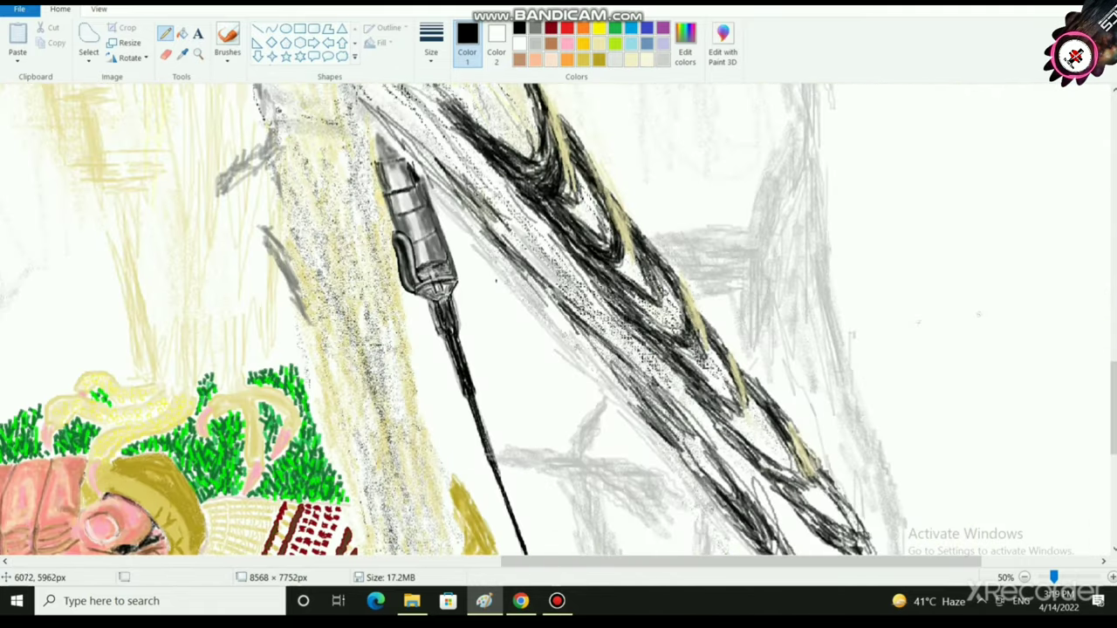
scroll(611, 476, "down", 4)
scroll(500, 454, "up", 1)
scroll(496, 448, "down", 1)
scroll(497, 447, "up", 3)
scroll(497, 422, "down", 2)
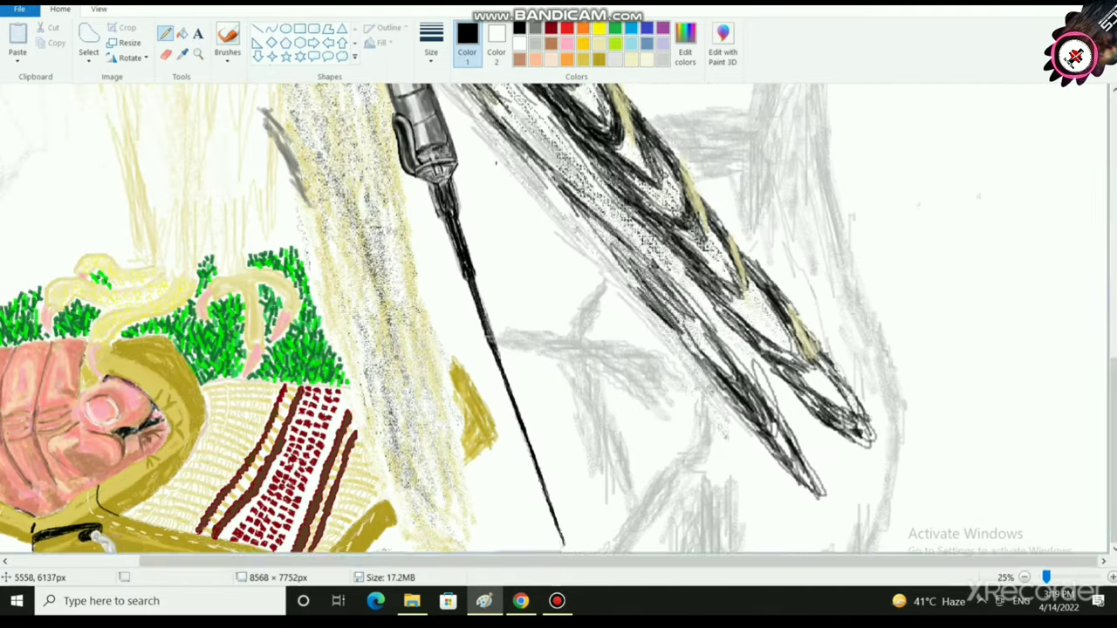
scroll(498, 420, "up", 1)
scroll(475, 515, "up", 5)
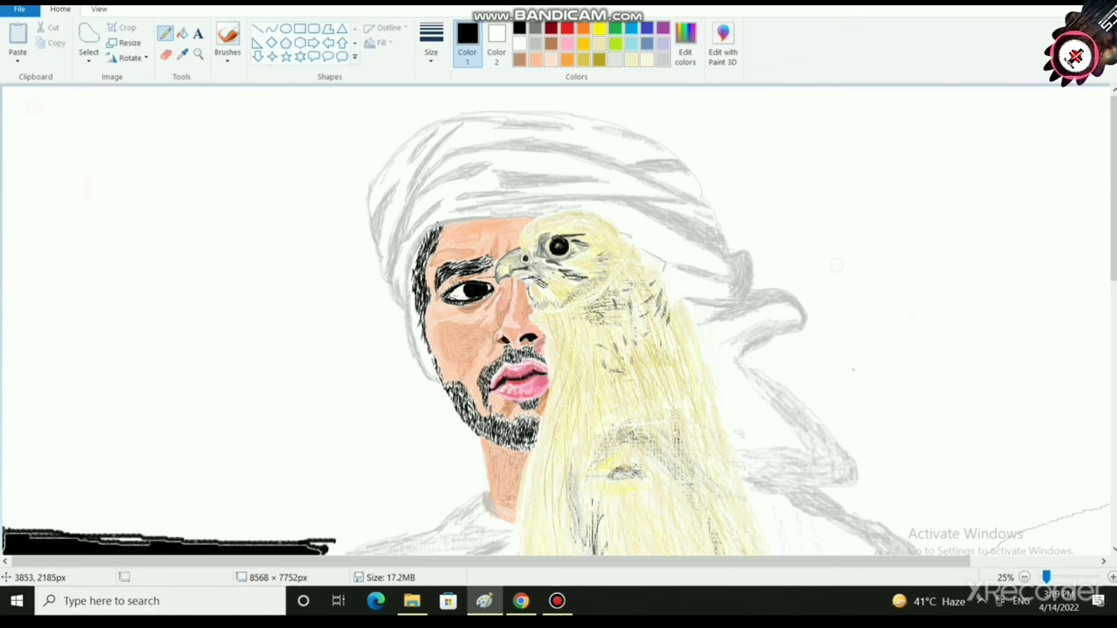
- Examine the gloved hand, patterned cuff, falcon's talons, robe and head up close for areas needing work
scroll(558, 323, "down", 20)
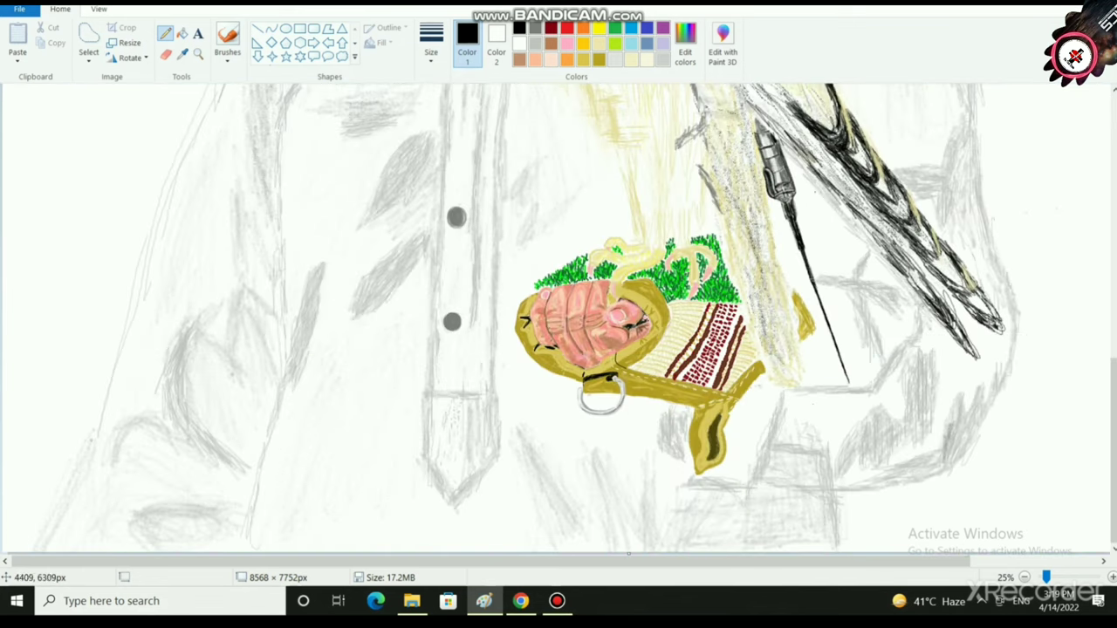
scroll(645, 343, "up", 2)
scroll(646, 343, "down", 10)
left_click_drag(210, 561, 734, 561)
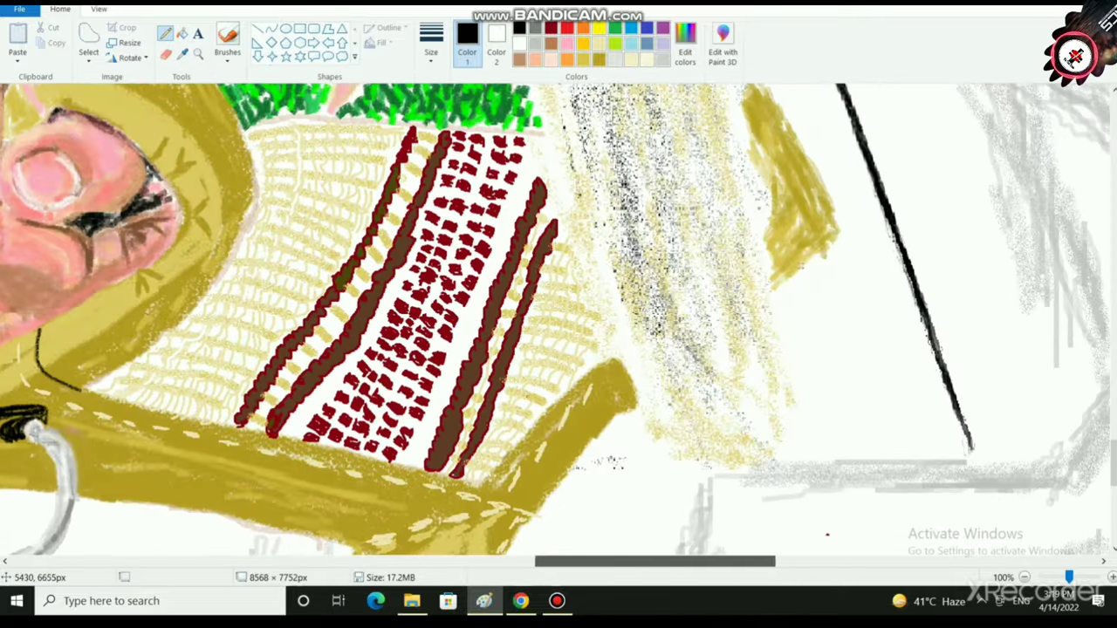
scroll(558, 323, "up", 3)
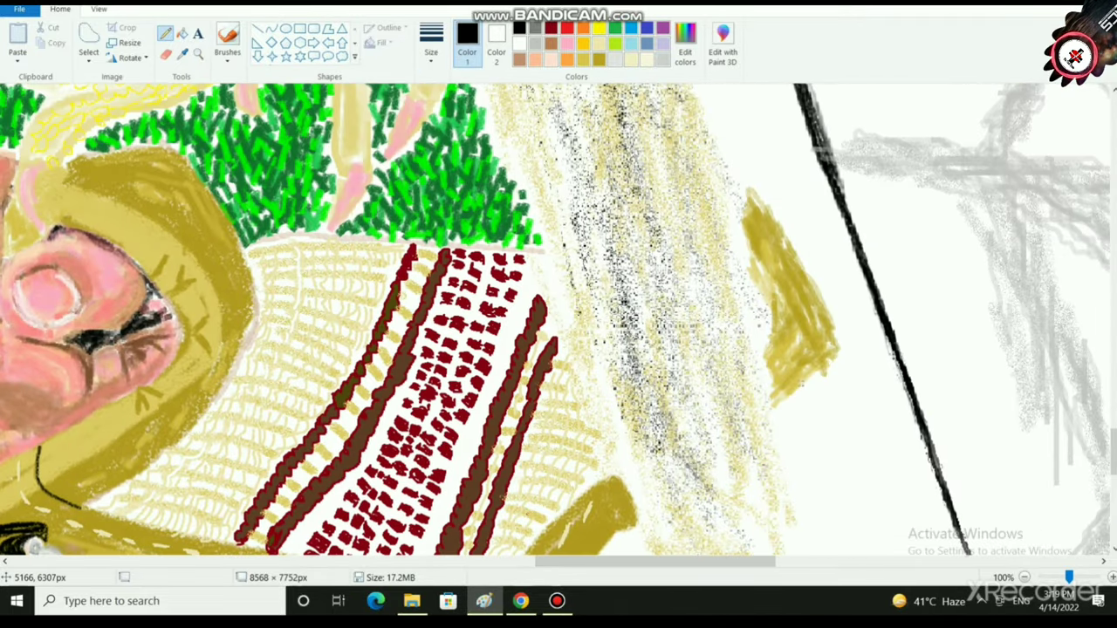
scroll(558, 323, "up", 3)
scroll(559, 323, "left", 5)
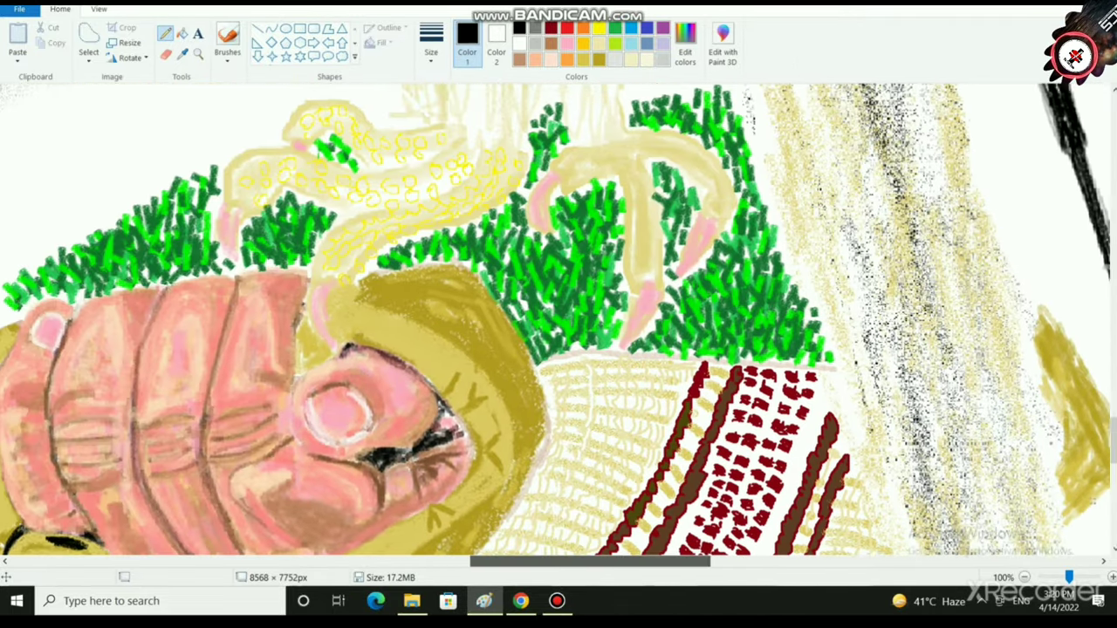
scroll(558, 323, "left", 4)
scroll(558, 323, "down", 5)
scroll(559, 322, "up", 3)
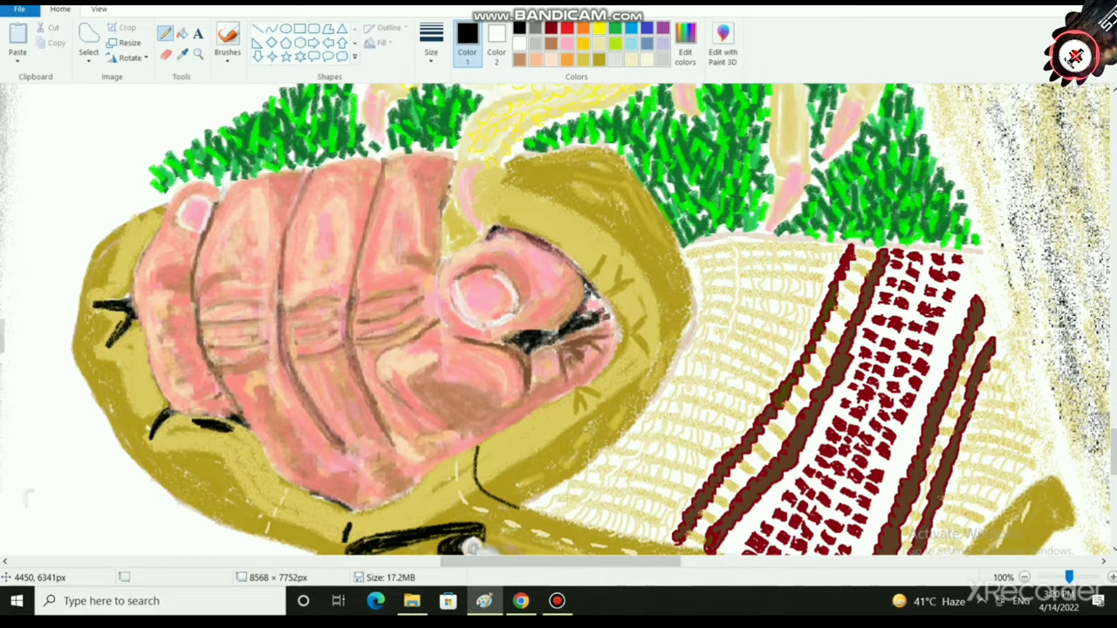
scroll(558, 323, "down", 1)
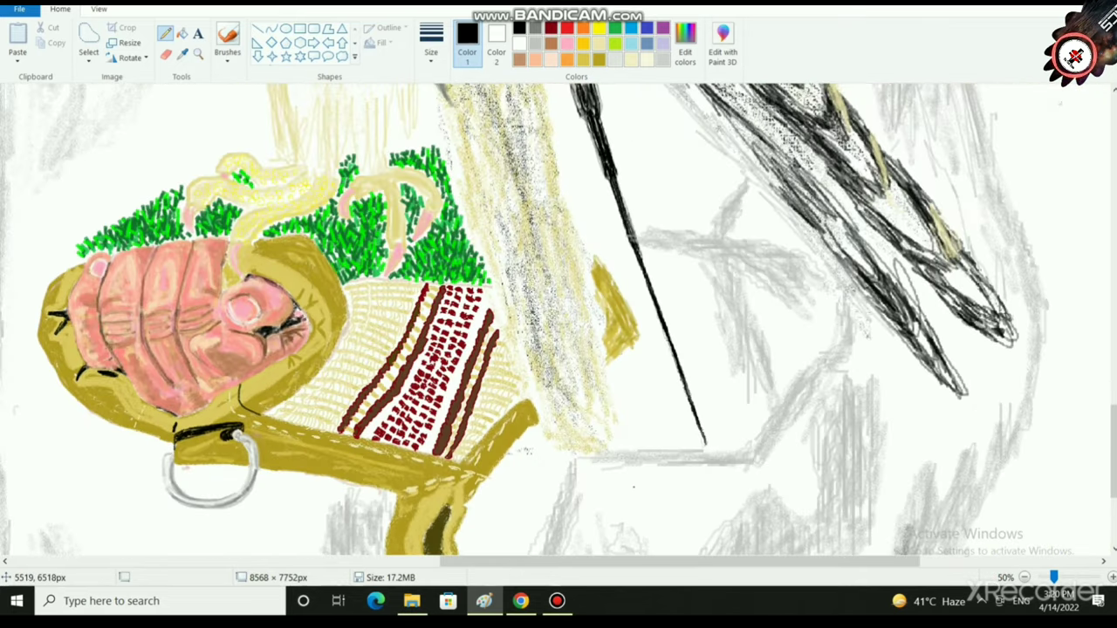
scroll(559, 323, "up", 3)
scroll(679, 402, "down", 2)
scroll(689, 400, "up", 2)
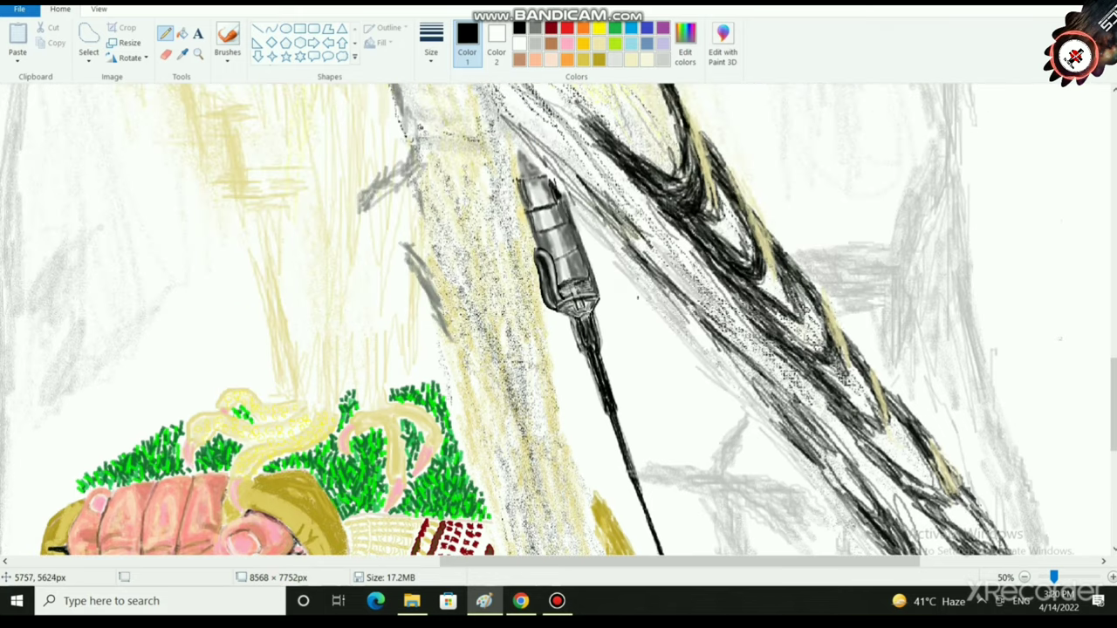
scroll(637, 298, "down", 1)
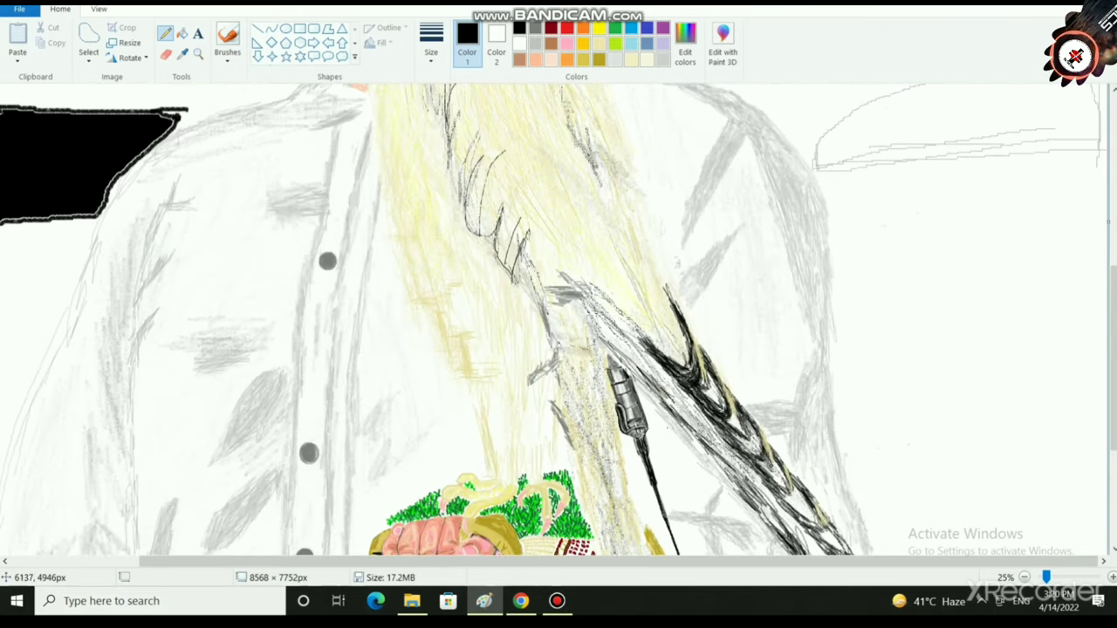
scroll(559, 318, "down", 2)
scroll(558, 320, "up", 10)
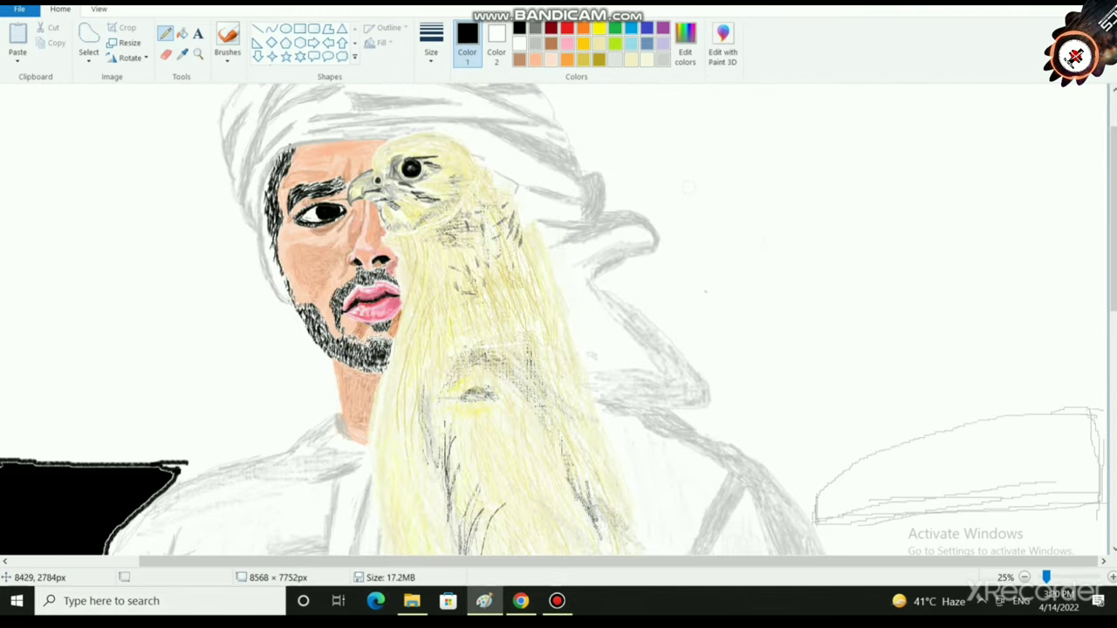
- Fill the outlined curved shape beside the man's right-hand shoulder with black strokes using the Crayon brush
left_click(227, 56)
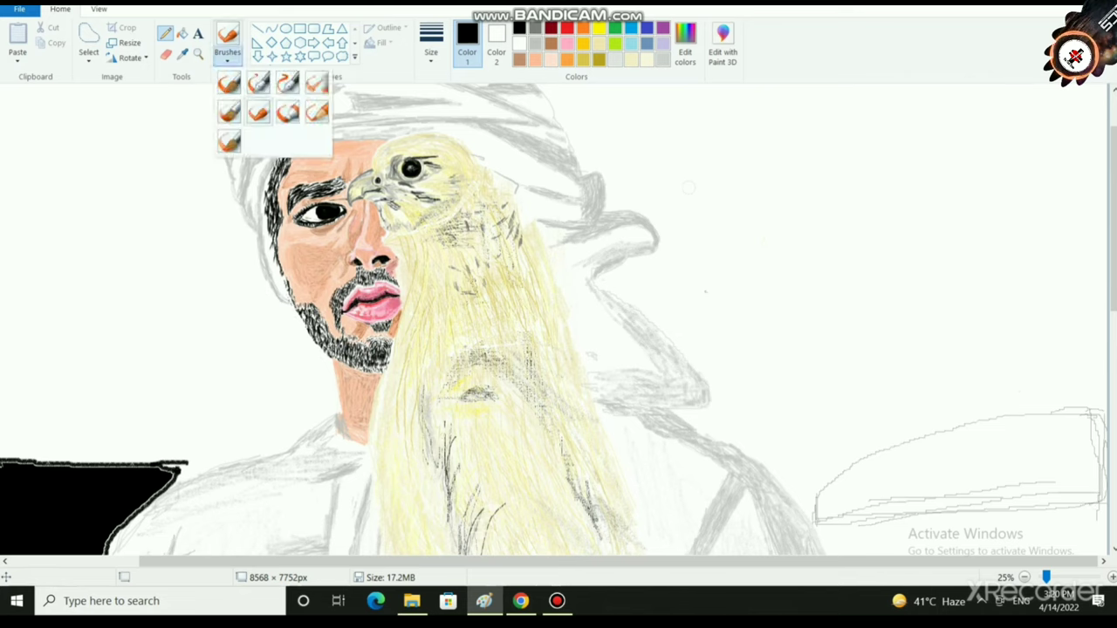
left_click(259, 111)
mouse_move(926, 458)
left_mouse_down()
mouse_move(860, 476)
mouse_move(1021, 441)
mouse_move(1010, 495)
mouse_move(998, 433)
mouse_move(1082, 429)
mouse_move(1063, 495)
mouse_move(1098, 489)
mouse_move(1034, 417)
mouse_move(864, 506)
mouse_move(1042, 511)
mouse_move(1101, 478)
mouse_move(1004, 458)
mouse_move(811, 514)
mouse_move(908, 440)
mouse_move(1082, 410)
mouse_move(1105, 476)
mouse_move(1017, 510)
mouse_move(869, 520)
mouse_move(903, 444)
mouse_move(864, 511)
mouse_move(1023, 490)
mouse_move(1086, 454)
mouse_move(1095, 481)
mouse_move(1056, 478)
mouse_move(1061, 441)
mouse_move(820, 500)
mouse_move(851, 462)
mouse_move(911, 447)
mouse_move(960, 502)
mouse_move(1043, 476)
mouse_move(1095, 441)
mouse_move(1034, 493)
mouse_move(816, 510)
mouse_move(877, 480)
mouse_move(1095, 491)
mouse_move(1039, 480)
mouse_move(1047, 469)
left_mouse_up()
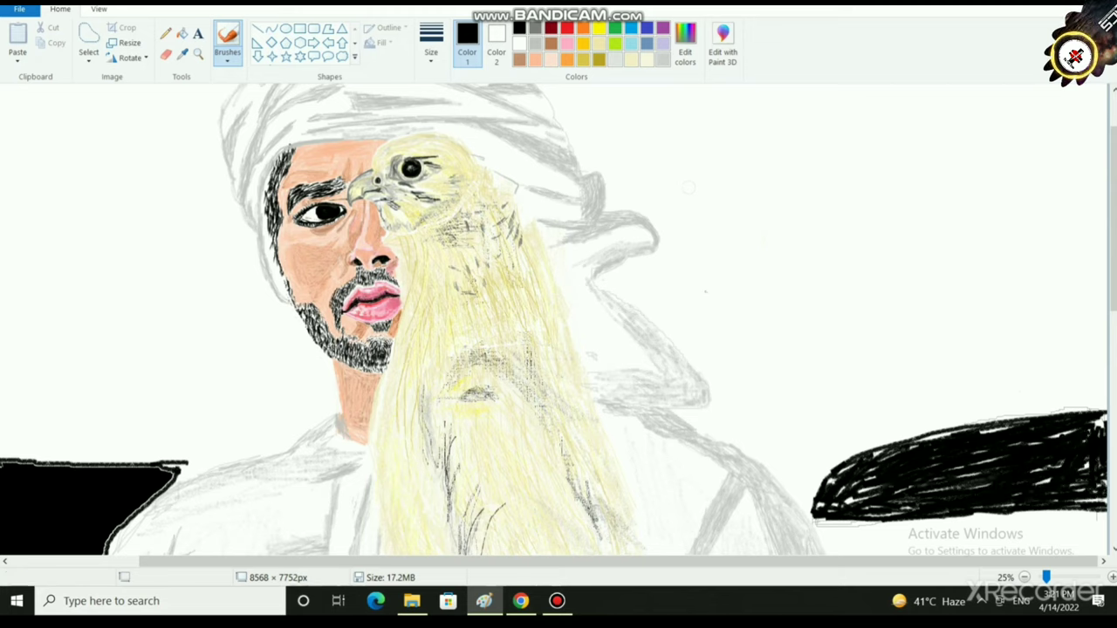
mouse_move(1099, 419)
left_mouse_down()
mouse_move(1030, 471)
mouse_move(1070, 486)
mouse_move(968, 475)
mouse_move(851, 498)
mouse_move(1017, 425)
left_mouse_up()
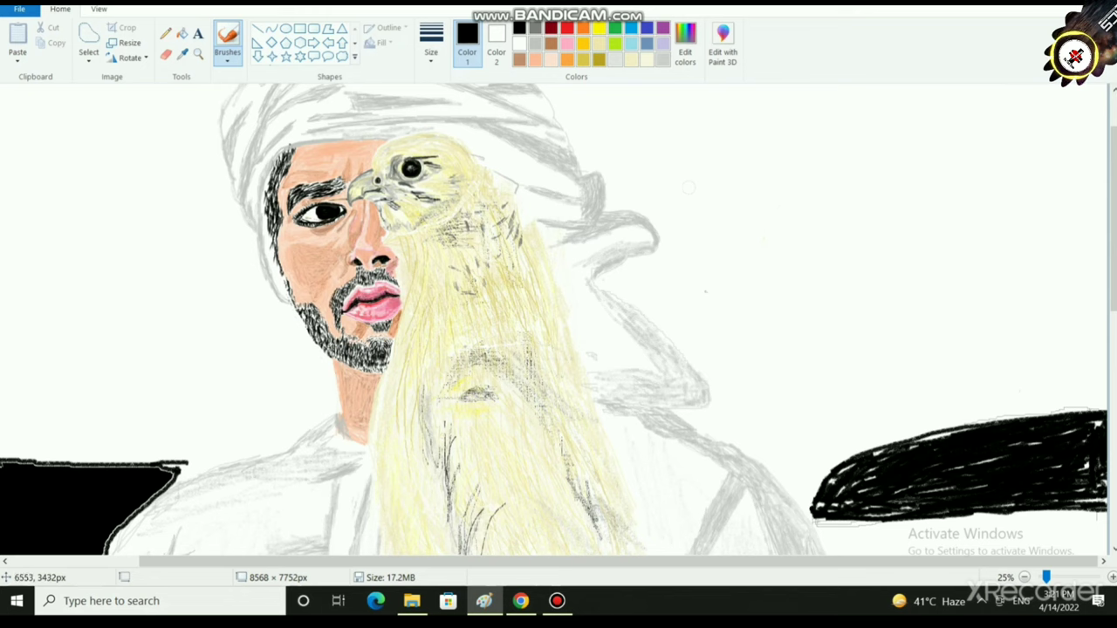
left_click_drag(812, 515, 1104, 506)
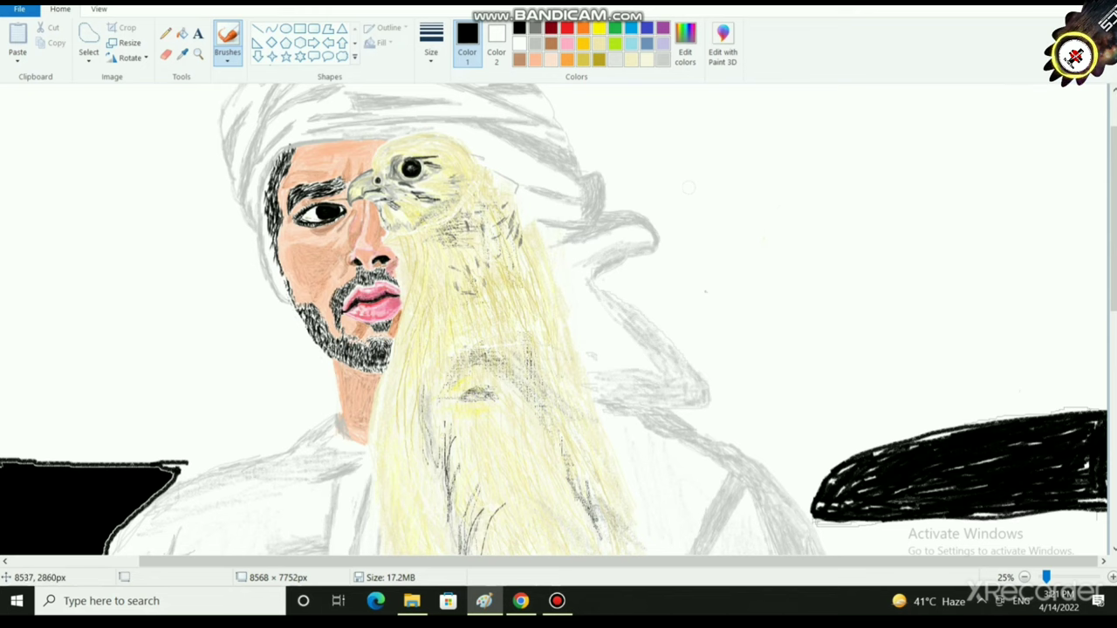
- Paint a light gray crayon band from the canvas's left edge to the sleeve, below the black shape
scroll(688, 186, "down", 1)
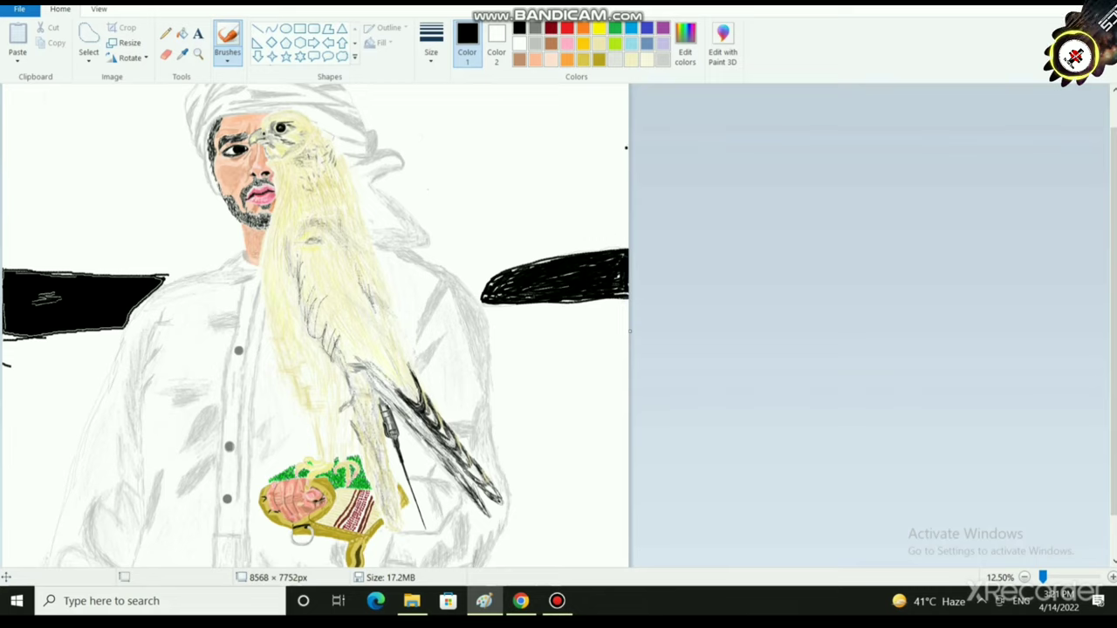
left_click(535, 43)
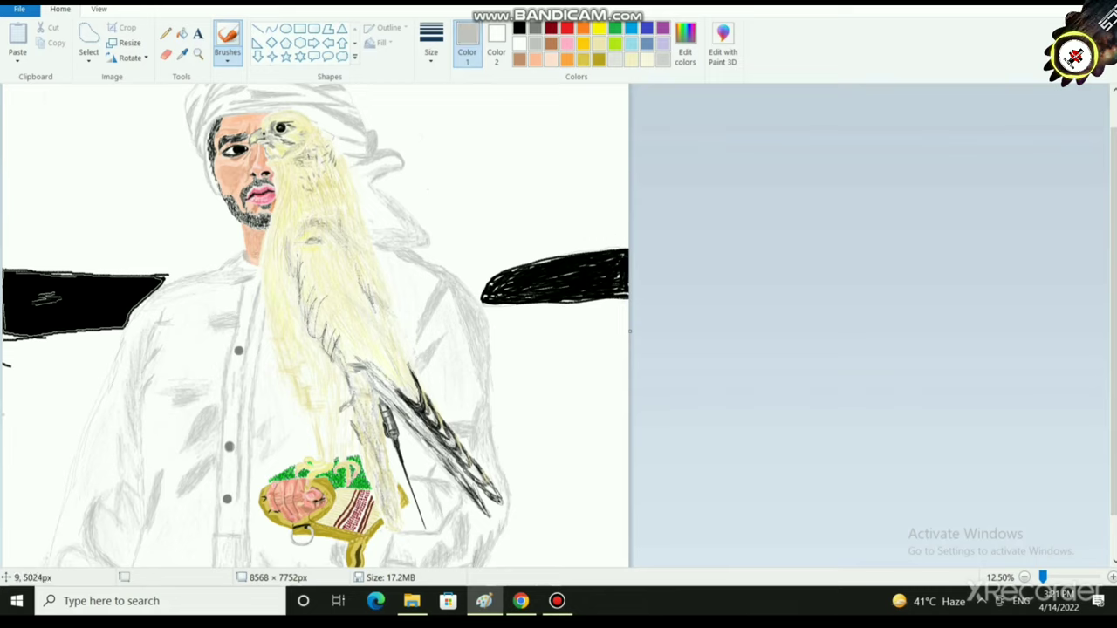
mouse_move(3, 412)
left_mouse_down()
mouse_move(48, 403)
mouse_move(5, 412)
mouse_move(3, 423)
mouse_move(31, 425)
mouse_move(54, 423)
mouse_move(20, 414)
mouse_move(81, 410)
mouse_move(39, 424)
mouse_move(35, 411)
left_mouse_up()
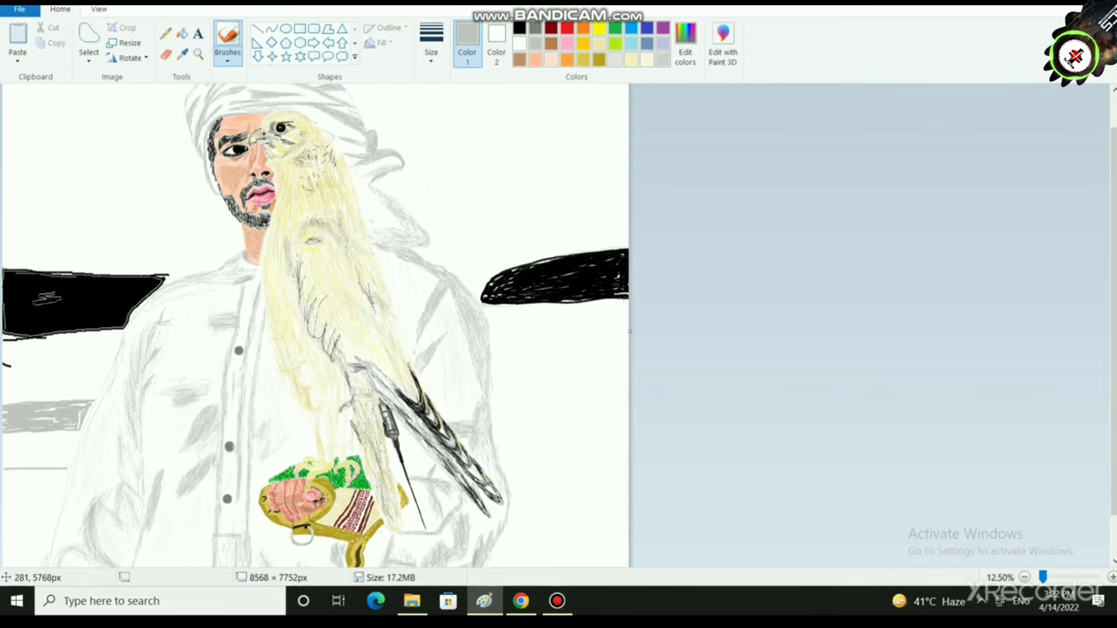
- Outline a smaller light gray block below the gray band and shade inside it with the thickest Natural pencil brush
left_click_drag(24, 469, 41, 466)
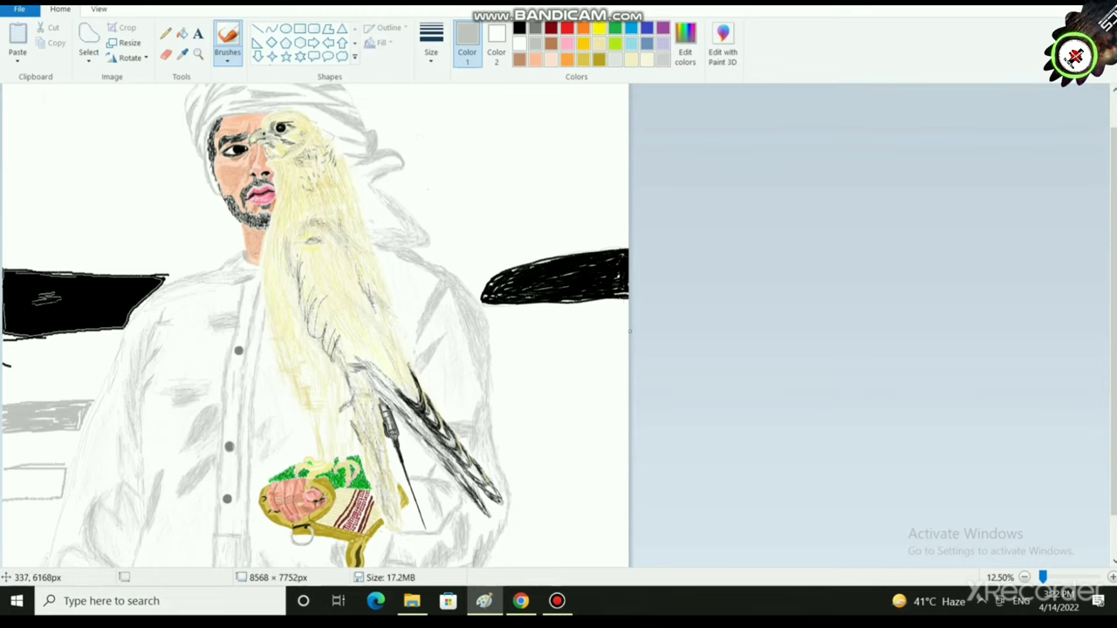
mouse_move(26, 482)
left_mouse_down()
mouse_move(29, 473)
mouse_move(35, 487)
left_mouse_up()
left_click(228, 60)
left_click(318, 112)
left_click(431, 45)
left_click(466, 169)
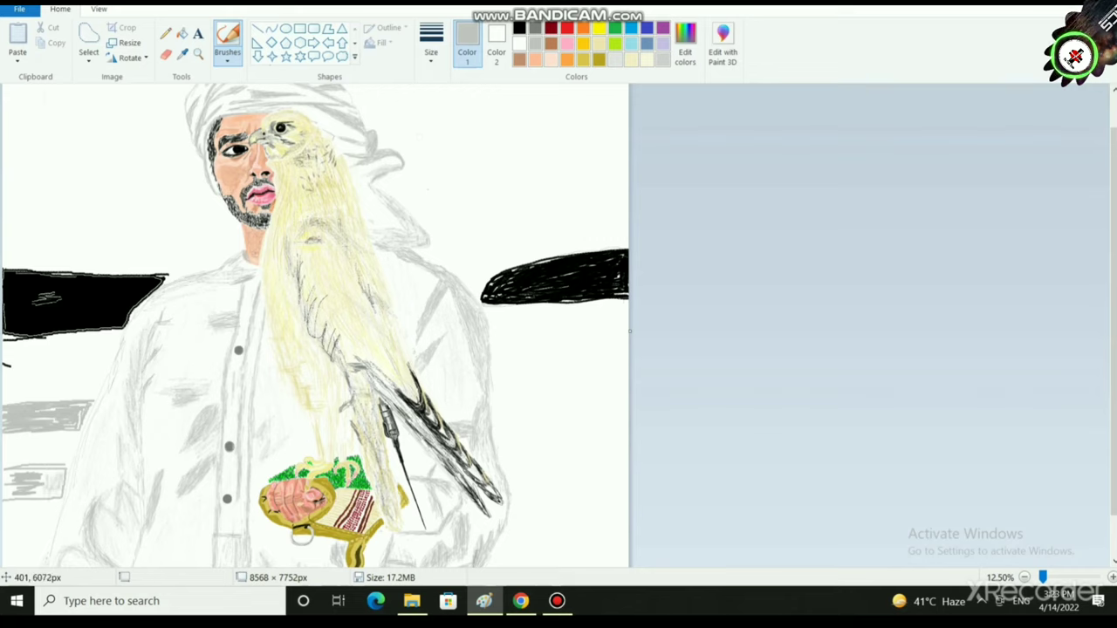
- Touch up the black shape with the thickest Airbrush, using light gray over its inner scribble and black along its left edge
left_click(182, 33)
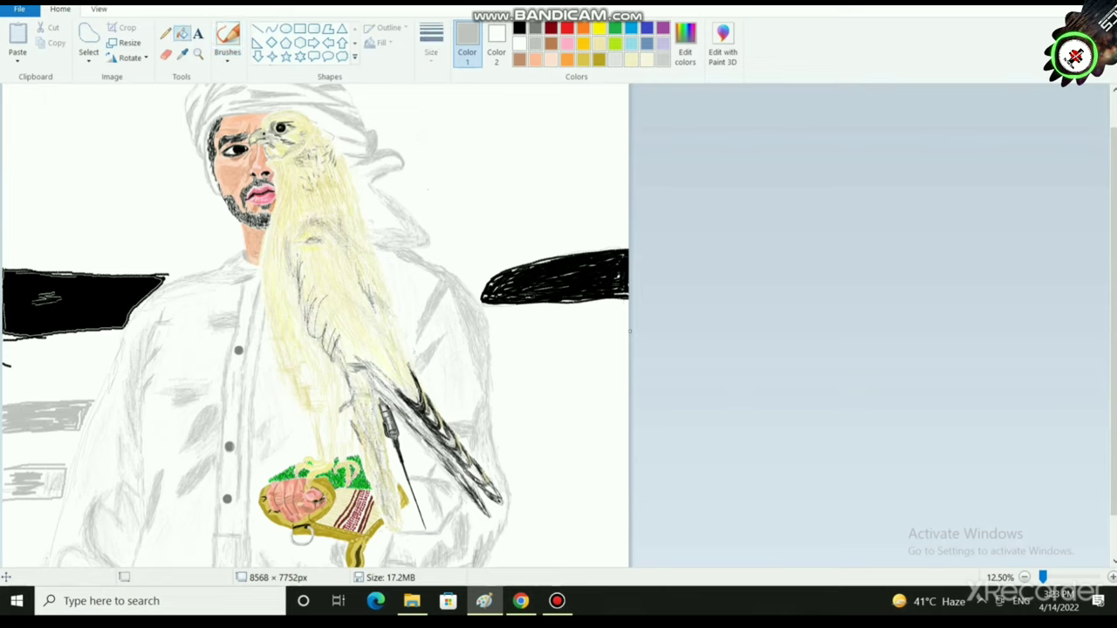
left_click(228, 59)
left_click(318, 83)
left_click(431, 47)
left_click(464, 171)
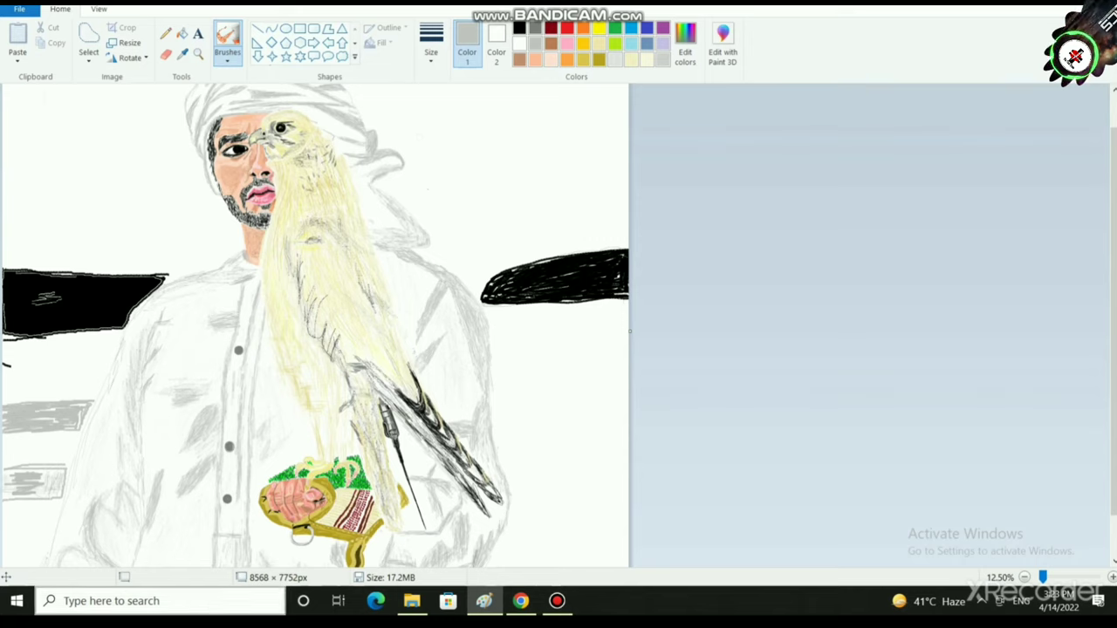
scroll(161, 366, "up", 2)
scroll(180, 316, "down", 5)
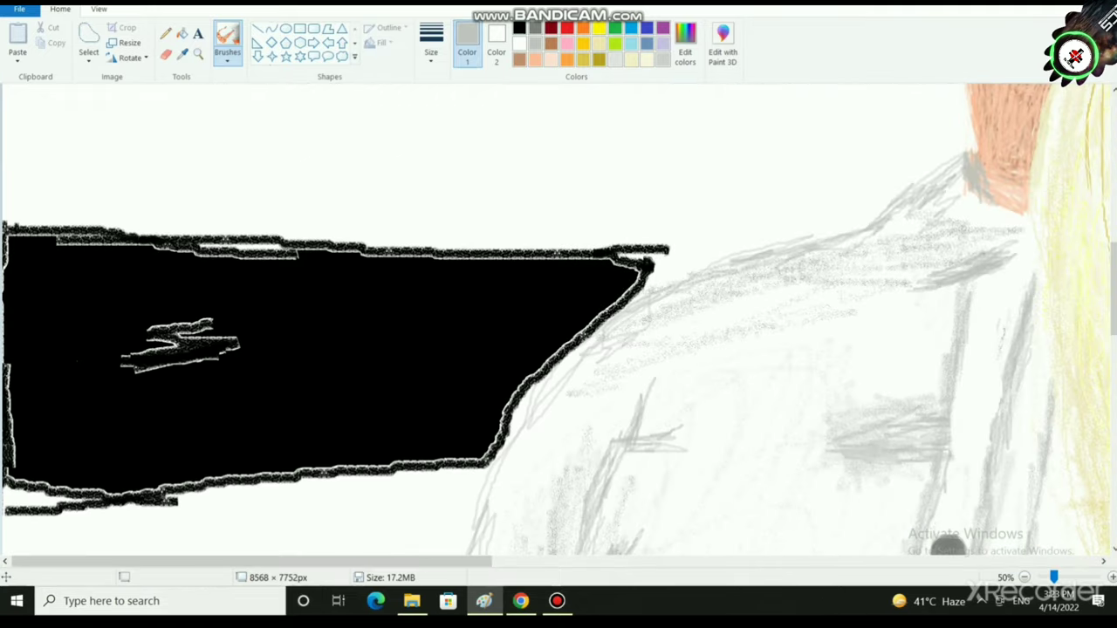
mouse_move(144, 336)
left_mouse_down()
mouse_move(199, 328)
mouse_move(181, 317)
mouse_move(155, 333)
mouse_move(166, 349)
mouse_move(212, 338)
mouse_move(166, 341)
left_mouse_up()
left_click(519, 27)
left_click_drag(9, 373, 13, 463)
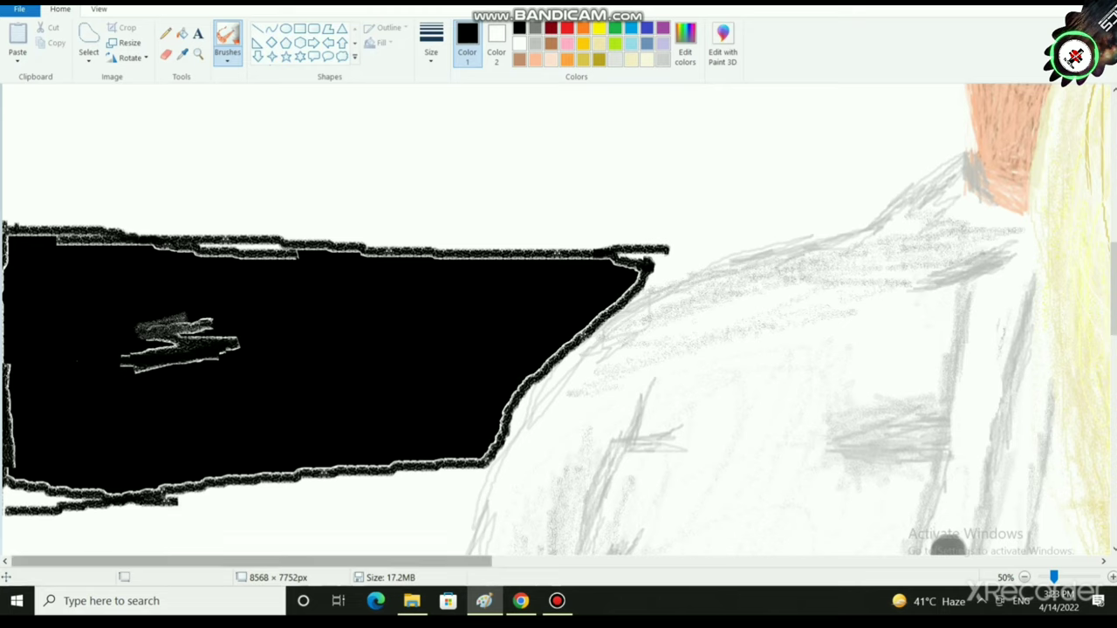
- Add light gray strokes to the upper and left parts of the lower block with the thickest second Calligraphy brush
scroll(175, 541, "down", 9)
scroll(392, 467, "up", 4)
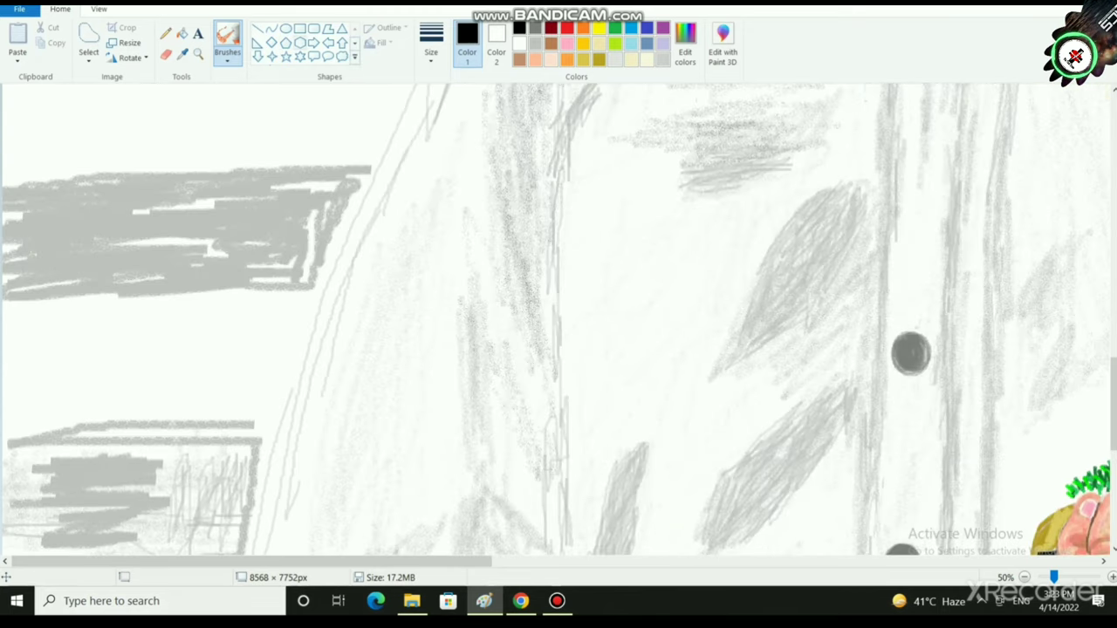
left_click(535, 42)
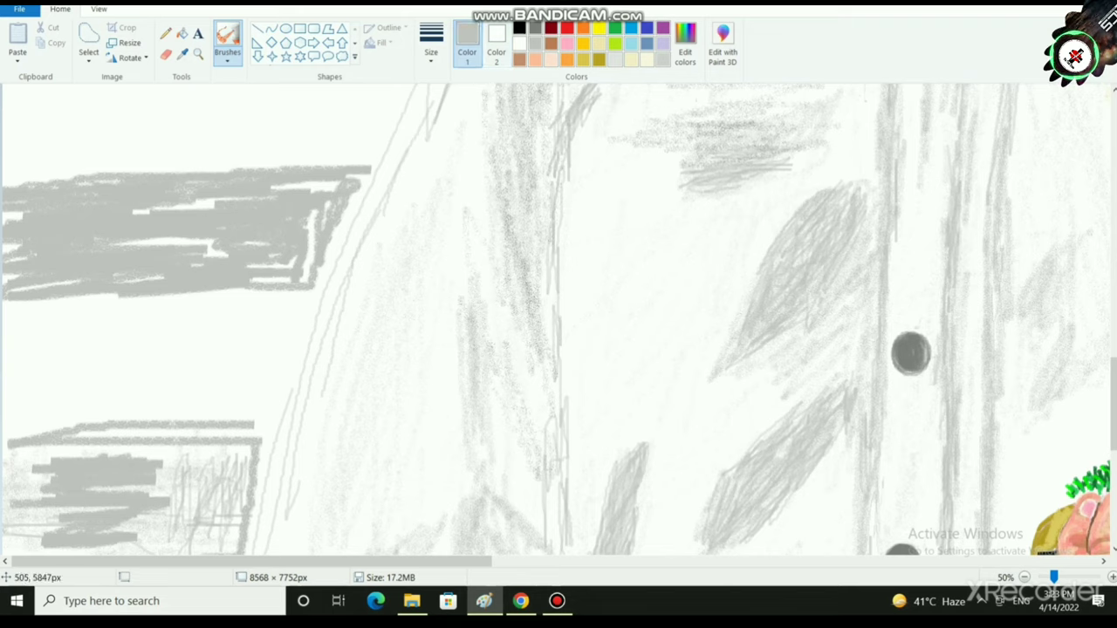
left_click(228, 57)
left_click(258, 85)
left_click(431, 49)
left_click(465, 111)
left_click(227, 60)
left_click(288, 82)
left_click(431, 50)
left_click(464, 171)
mouse_move(184, 455)
left_mouse_down()
mouse_move(8, 510)
mouse_move(67, 447)
mouse_move(199, 431)
left_mouse_up()
- With the thickest light gray Crayon brush, add strokes to the lower block, then fill the upper band and extend it to the sleeve
left_click(432, 48)
left_click(227, 59)
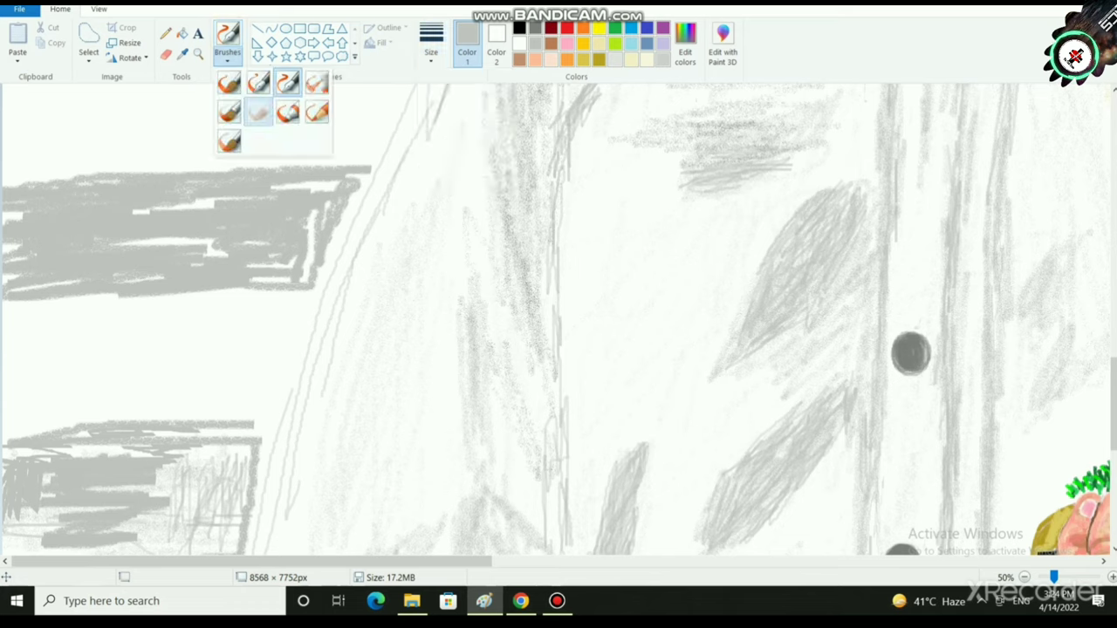
left_click(258, 112)
left_click(432, 49)
left_click(464, 172)
mouse_move(174, 485)
left_mouse_down()
mouse_move(166, 483)
mouse_move(231, 479)
mouse_move(238, 534)
mouse_move(255, 430)
mouse_move(17, 451)
mouse_move(26, 436)
left_mouse_up()
mouse_move(31, 307)
left_mouse_down()
mouse_move(98, 302)
mouse_move(3, 325)
mouse_move(328, 286)
mouse_move(366, 174)
mouse_move(333, 243)
mouse_move(332, 267)
mouse_move(375, 164)
mouse_move(39, 184)
mouse_move(381, 145)
mouse_move(179, 170)
mouse_move(357, 154)
mouse_move(309, 235)
mouse_move(144, 249)
mouse_move(201, 204)
mouse_move(336, 185)
mouse_move(306, 275)
mouse_move(262, 244)
left_mouse_up()
mouse_move(7, 288)
left_mouse_down()
mouse_move(38, 309)
mouse_move(22, 275)
mouse_move(46, 216)
left_mouse_up()
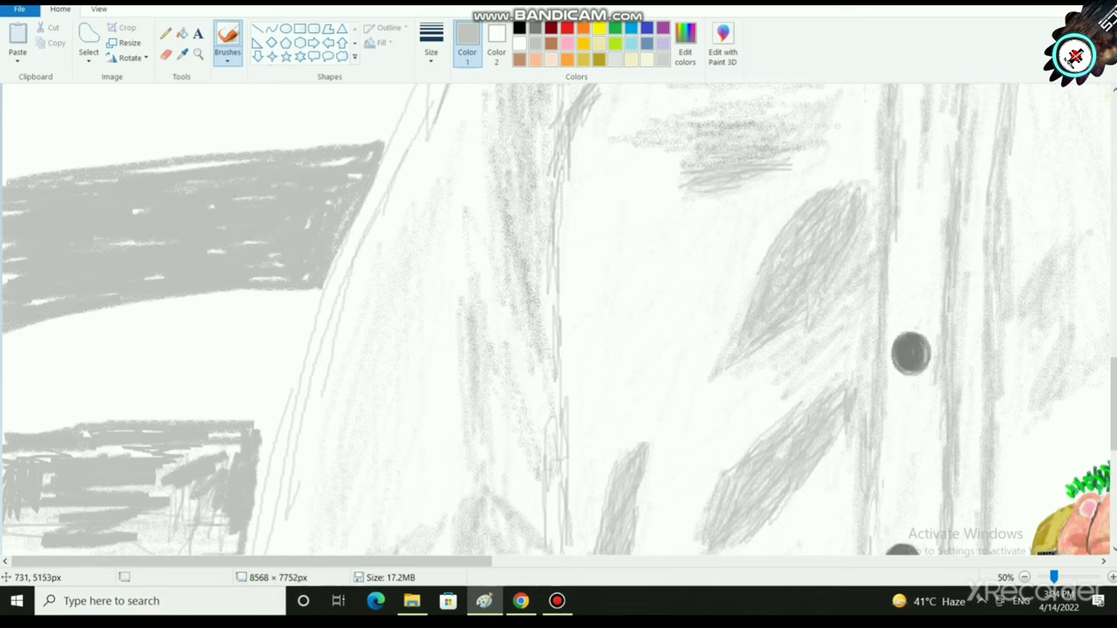
- Fill the lower gray block with crayon strokes, giving it a curved bottom and an edge slanting along the sleeve
scroll(559, 319, "down", 3)
mouse_move(35, 457)
left_mouse_down()
mouse_move(117, 457)
mouse_move(228, 432)
mouse_move(35, 432)
mouse_move(131, 388)
mouse_move(18, 336)
mouse_move(20, 310)
mouse_move(268, 297)
mouse_move(266, 357)
mouse_move(263, 322)
mouse_move(228, 436)
mouse_move(218, 362)
mouse_move(174, 340)
mouse_move(88, 332)
mouse_move(10, 419)
mouse_move(81, 451)
mouse_move(138, 431)
mouse_move(224, 429)
mouse_move(30, 458)
mouse_move(139, 449)
left_mouse_up()
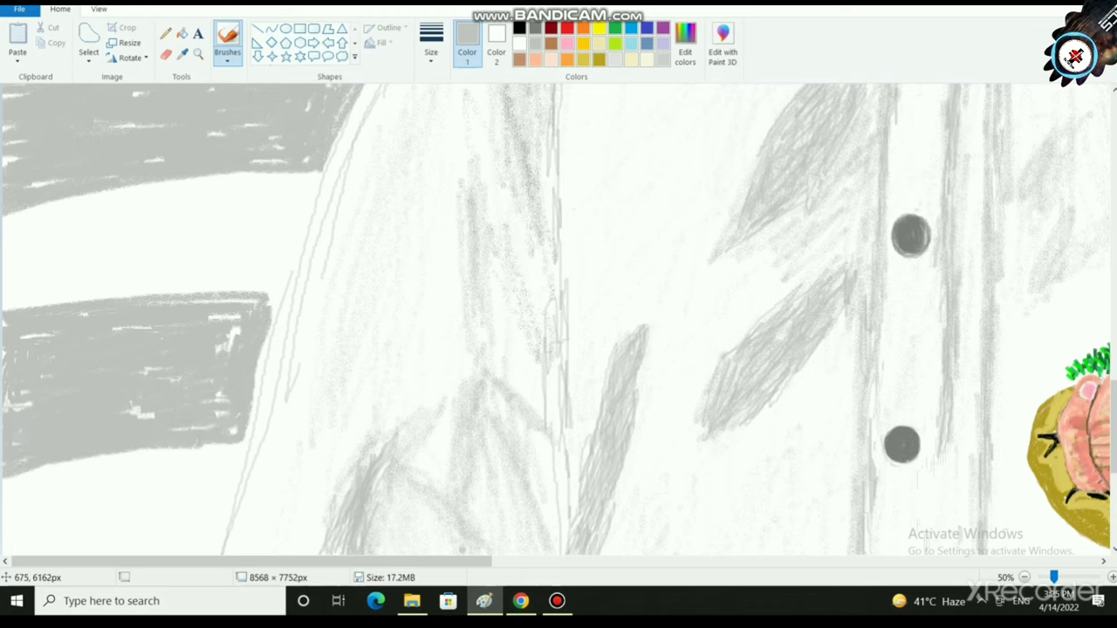
mouse_move(262, 397)
left_mouse_down()
mouse_move(275, 310)
mouse_move(248, 432)
mouse_move(276, 345)
mouse_move(271, 301)
mouse_move(252, 298)
mouse_move(218, 321)
left_mouse_up()
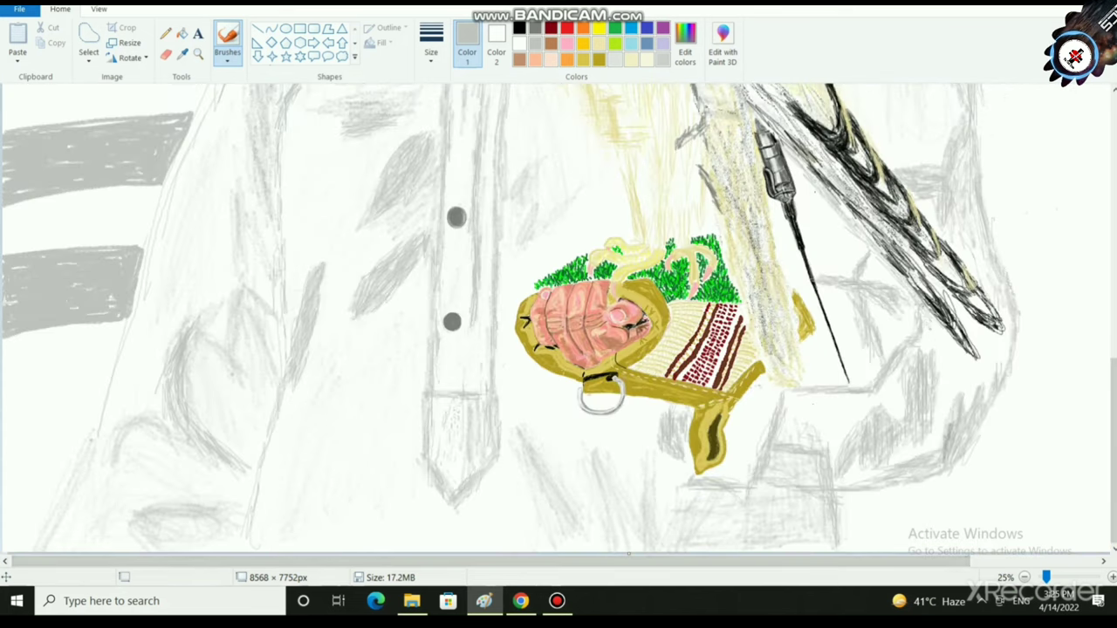
- Paint a light gray, gently curved band across the background from the man's right-hand sleeve to the canvas edge
scroll(727, 386, "down", 1)
scroll(362, 479, "up", 2)
scroll(346, 473, "down", 2)
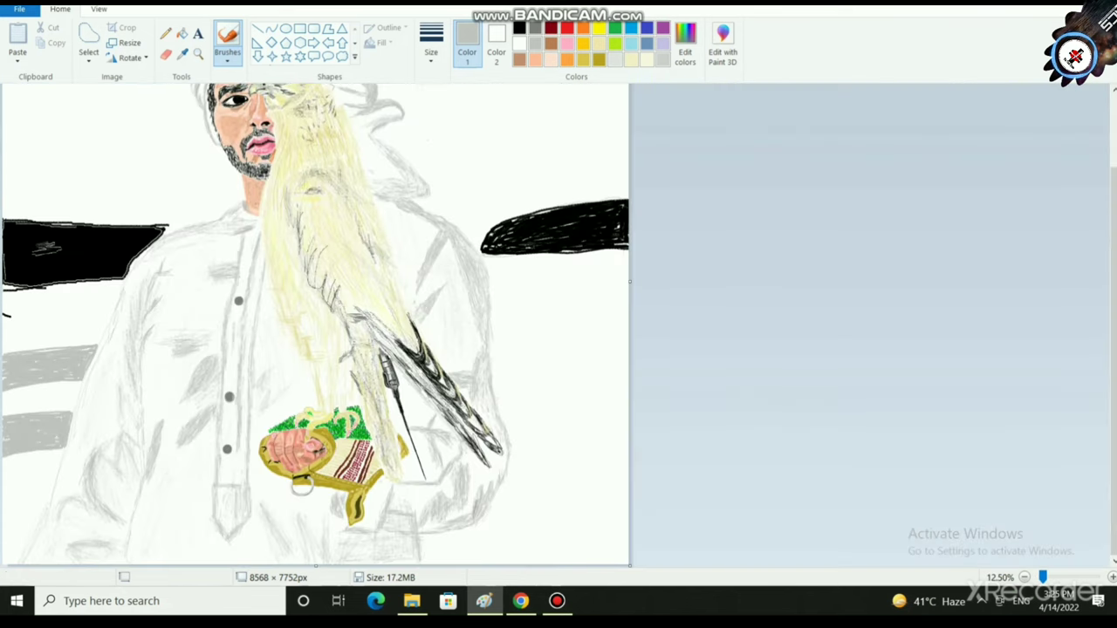
left_click_drag(491, 328, 625, 312)
mouse_move(495, 342)
left_mouse_down()
mouse_move(627, 347)
mouse_move(585, 331)
mouse_move(518, 334)
mouse_move(606, 325)
mouse_move(611, 337)
mouse_move(620, 333)
mouse_move(559, 319)
mouse_move(627, 321)
mouse_move(582, 340)
mouse_move(590, 331)
left_mouse_up()
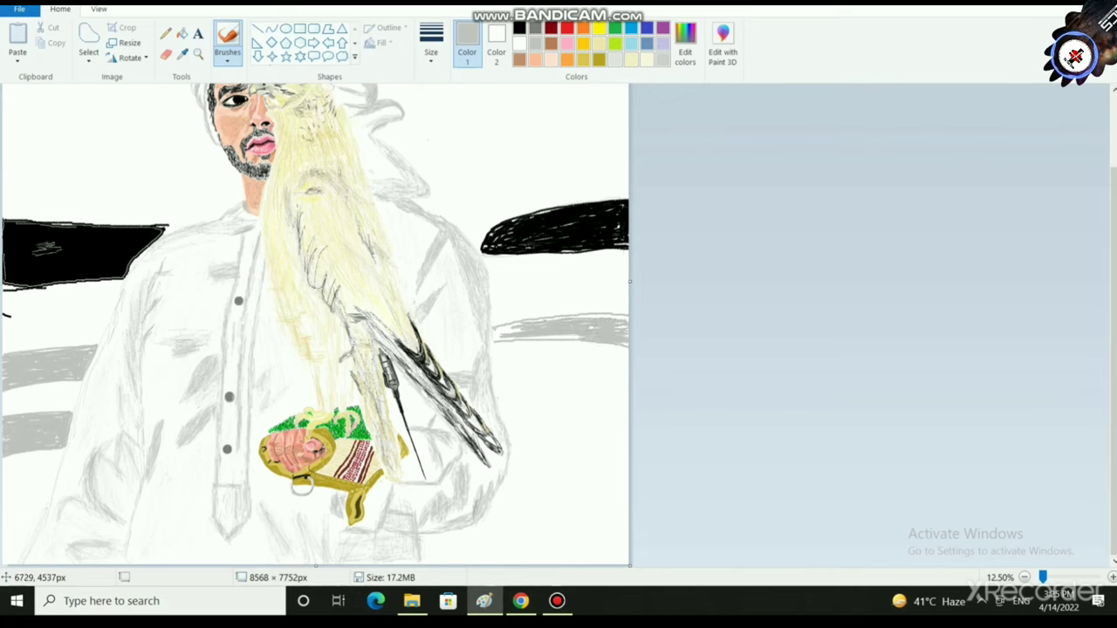
mouse_move(495, 331)
left_mouse_down()
mouse_move(549, 325)
mouse_move(553, 337)
mouse_move(589, 335)
mouse_move(596, 318)
mouse_move(613, 322)
left_mouse_up()
left_click_drag(496, 333, 548, 338)
left_click_drag(564, 342, 595, 343)
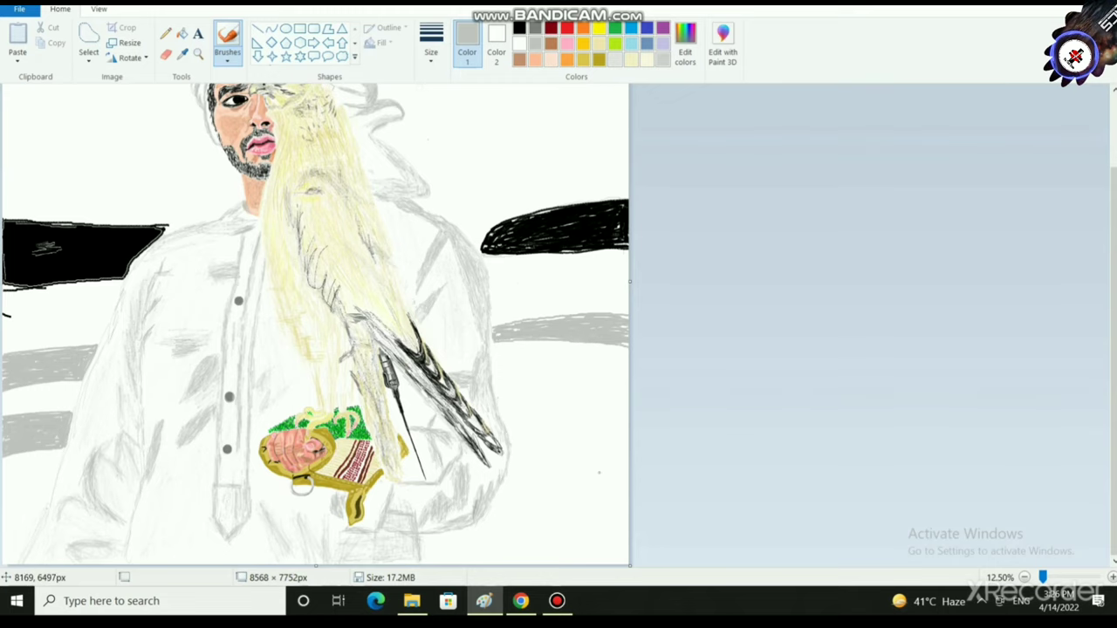
- Cover the scribble in the left black shape with black, fill along its lower edge and extend it upward at the canvas edge
scroll(599, 472, "up", 2)
left_click(520, 27)
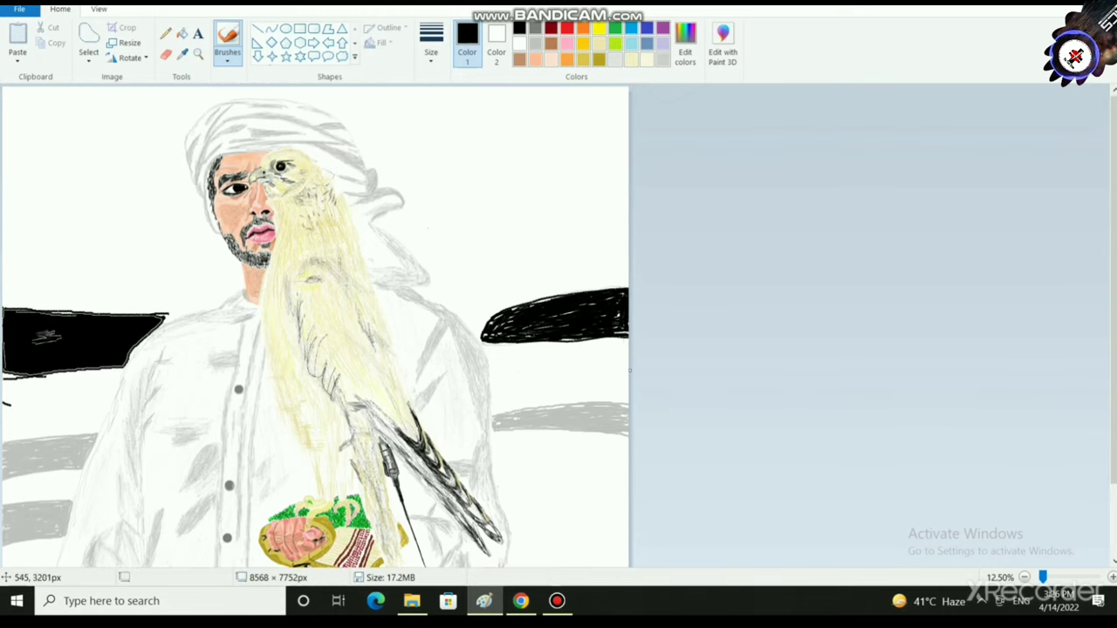
mouse_move(58, 337)
left_mouse_down()
mouse_move(32, 339)
mouse_move(53, 331)
left_mouse_up()
mouse_move(22, 373)
left_mouse_down()
mouse_move(1, 378)
mouse_move(2, 389)
mouse_move(18, 368)
left_mouse_up()
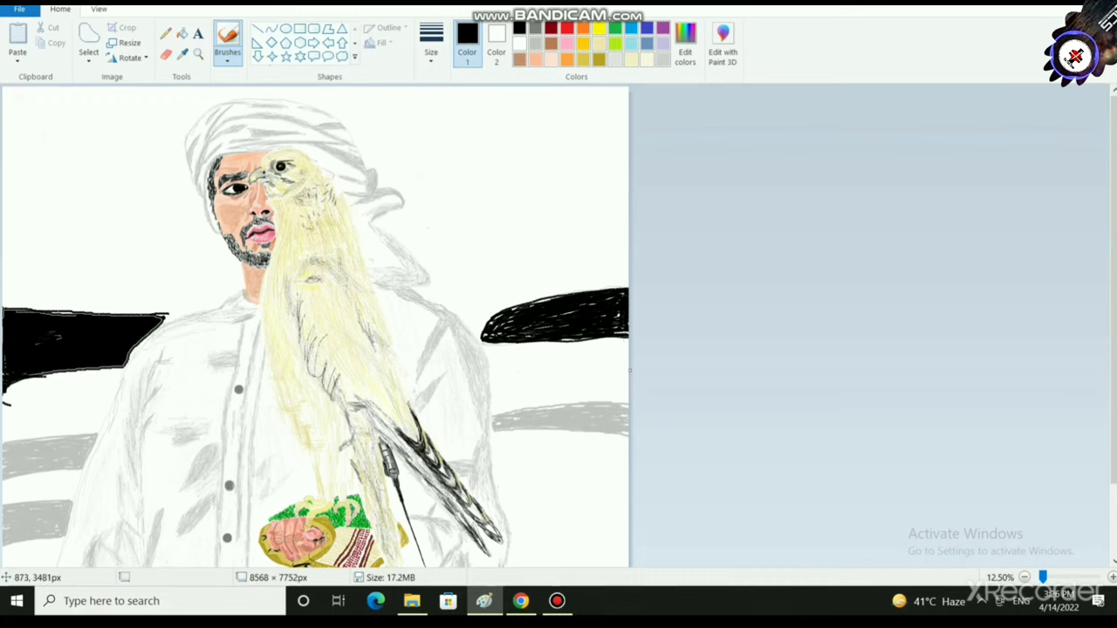
mouse_move(3, 299)
left_mouse_down()
mouse_move(43, 312)
mouse_move(2, 296)
mouse_move(48, 311)
mouse_move(91, 313)
mouse_move(21, 295)
mouse_move(131, 311)
mouse_move(96, 314)
mouse_move(15, 285)
mouse_move(58, 308)
mouse_move(3, 279)
left_mouse_up()
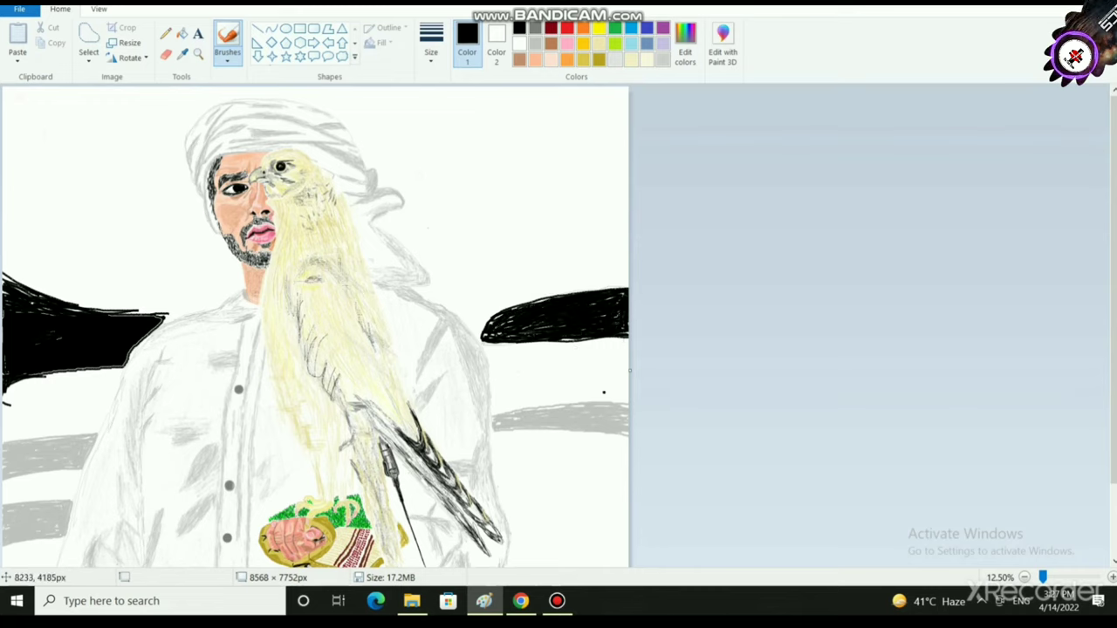
- Paint a light gray band curving down from beneath the right black shape to the canvas edge
left_click(535, 44)
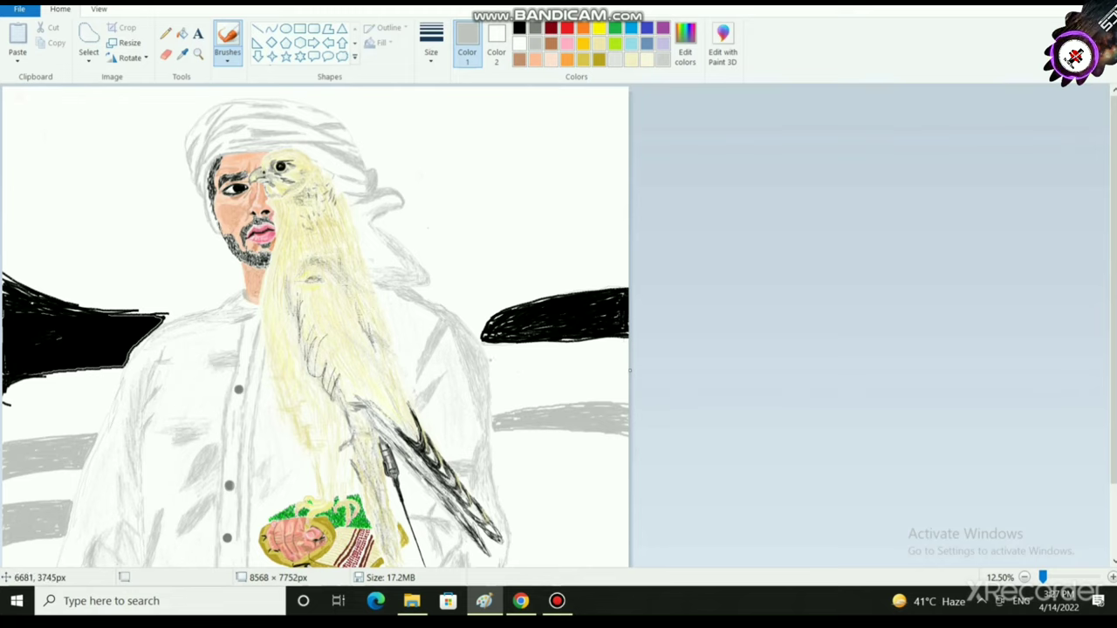
left_click_drag(490, 357, 620, 398)
mouse_move(485, 348)
left_mouse_down()
mouse_move(623, 373)
mouse_move(606, 387)
mouse_move(621, 395)
mouse_move(582, 360)
mouse_move(610, 367)
mouse_move(616, 383)
mouse_move(523, 357)
mouse_move(576, 357)
mouse_move(549, 355)
mouse_move(581, 360)
mouse_move(625, 401)
mouse_move(494, 355)
mouse_move(531, 347)
left_mouse_up()
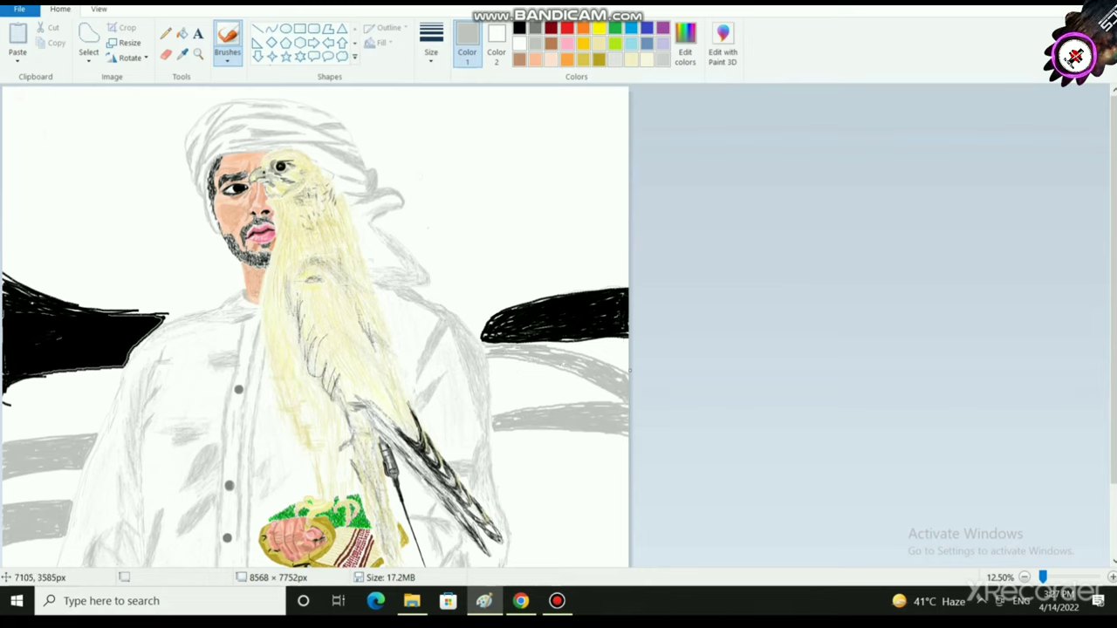
mouse_move(603, 371)
left_mouse_down()
mouse_move(506, 359)
mouse_move(495, 346)
mouse_move(545, 358)
mouse_move(455, 377)
mouse_move(592, 397)
left_mouse_up()
- Outline a large curved block beside the lower right sleeve in light gray and fill it with the same color
scroll(594, 525, "down", 2)
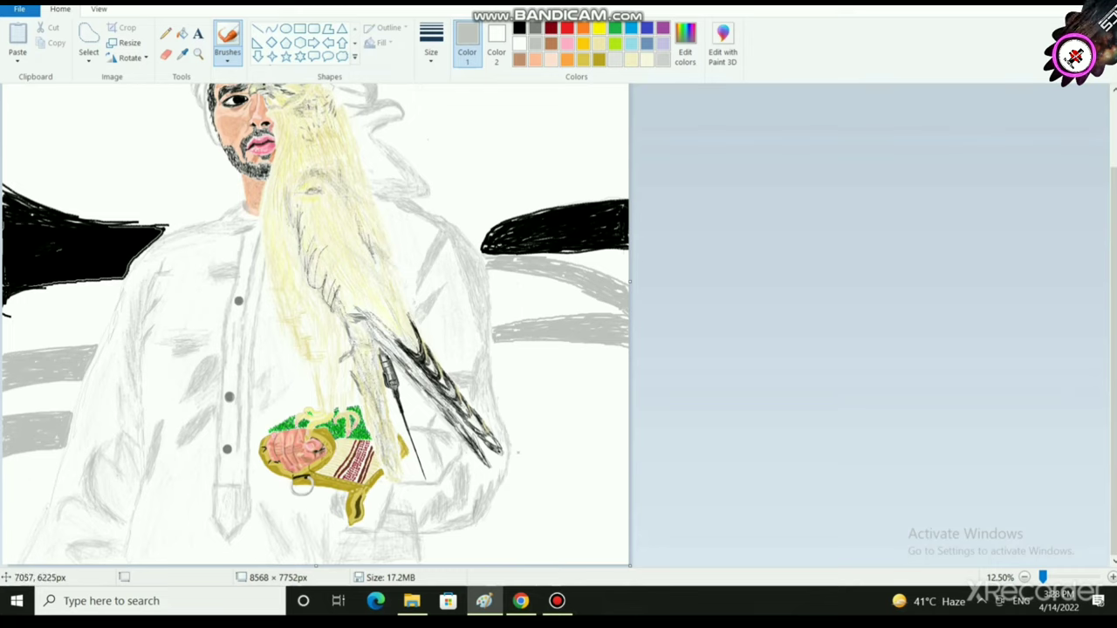
left_click_drag(513, 452, 625, 467)
mouse_move(474, 521)
left_mouse_down()
mouse_move(567, 526)
mouse_move(624, 545)
left_mouse_up()
mouse_move(511, 452)
left_mouse_down()
mouse_move(511, 483)
mouse_move(477, 528)
left_mouse_up()
left_click_drag(621, 461, 627, 545)
left_click(181, 32)
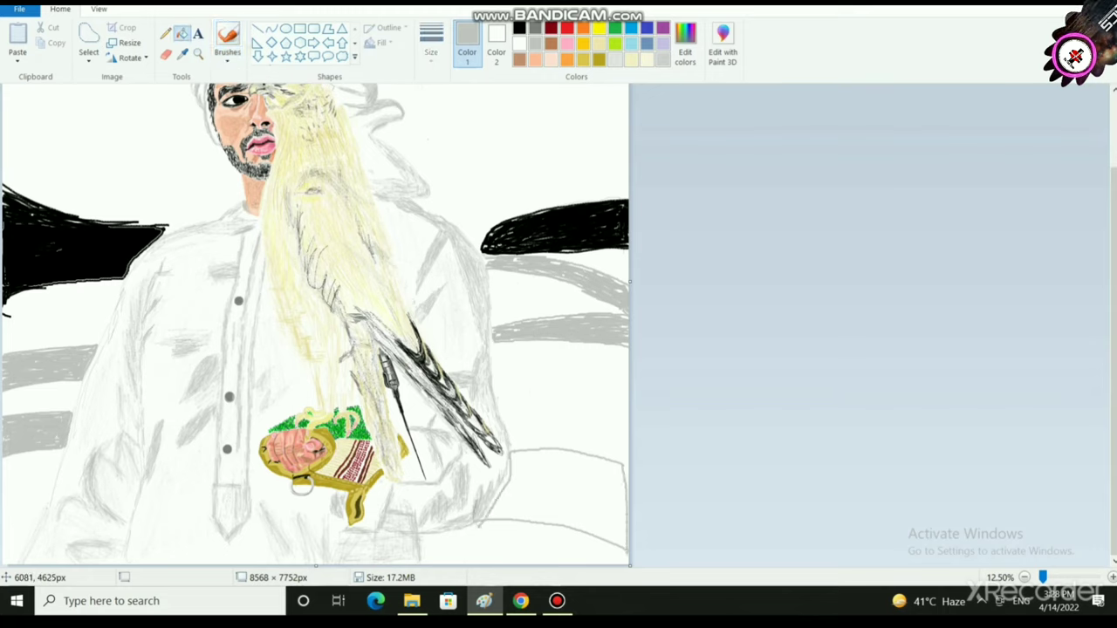
left_click(566, 470)
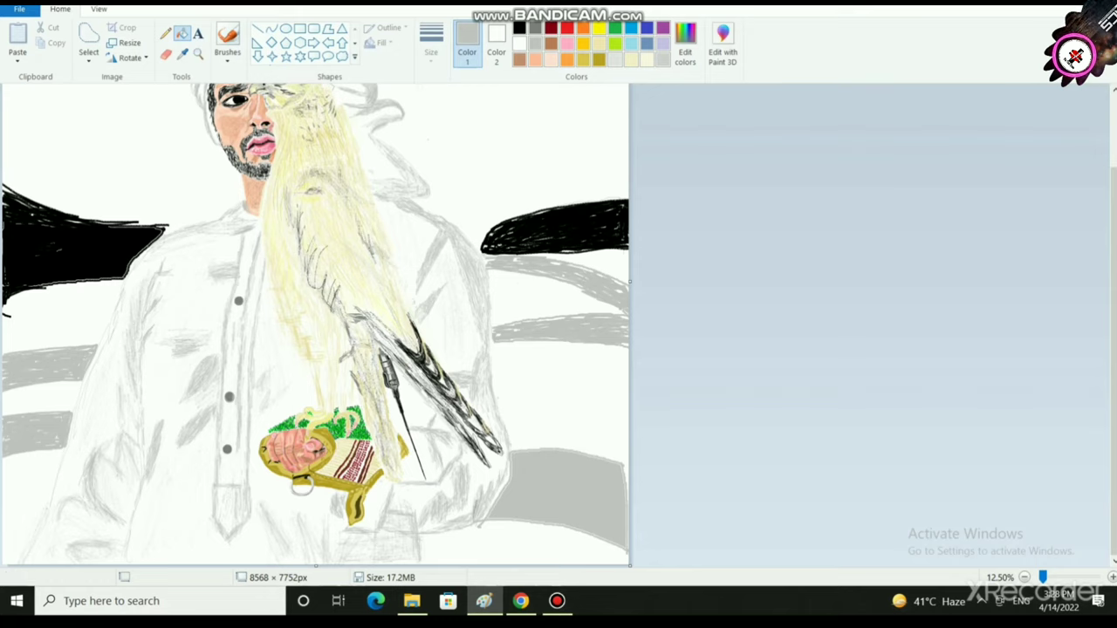
- Outline a tapering band below the right gray stripes with the Crayon brush and fill it light gray
left_click(227, 44)
left_click(262, 111)
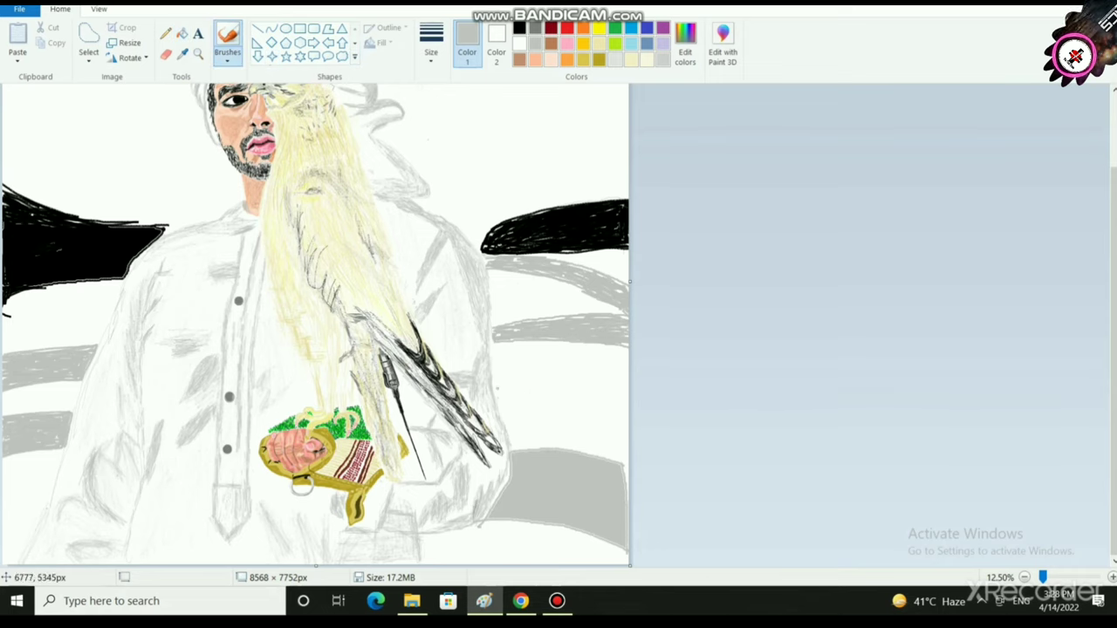
left_click_drag(489, 383, 627, 350)
left_click_drag(497, 409, 627, 362)
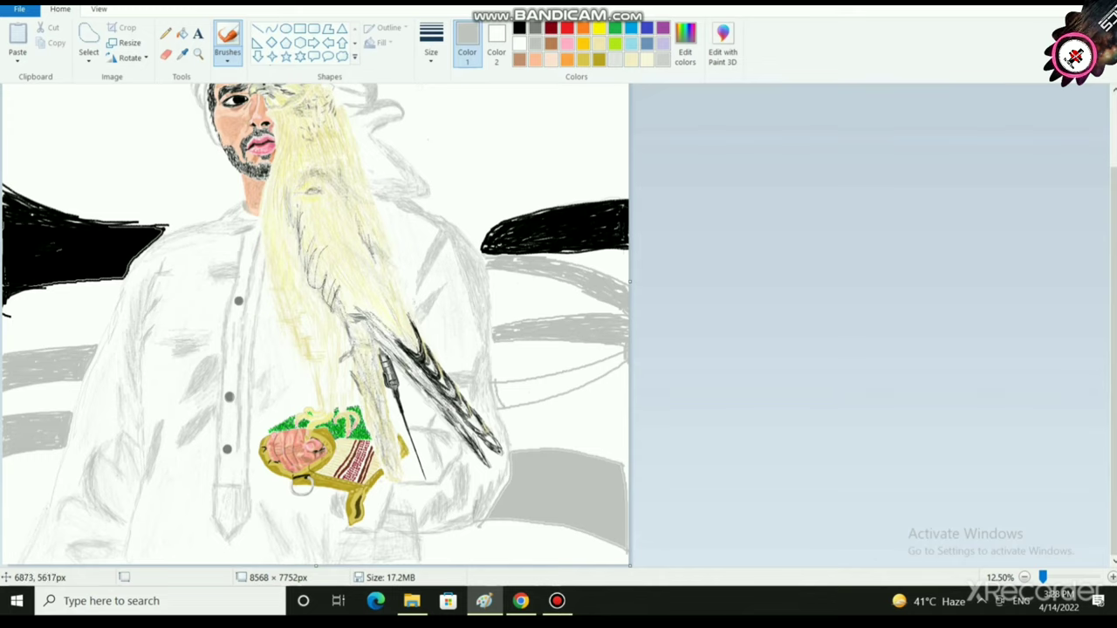
left_click(182, 33)
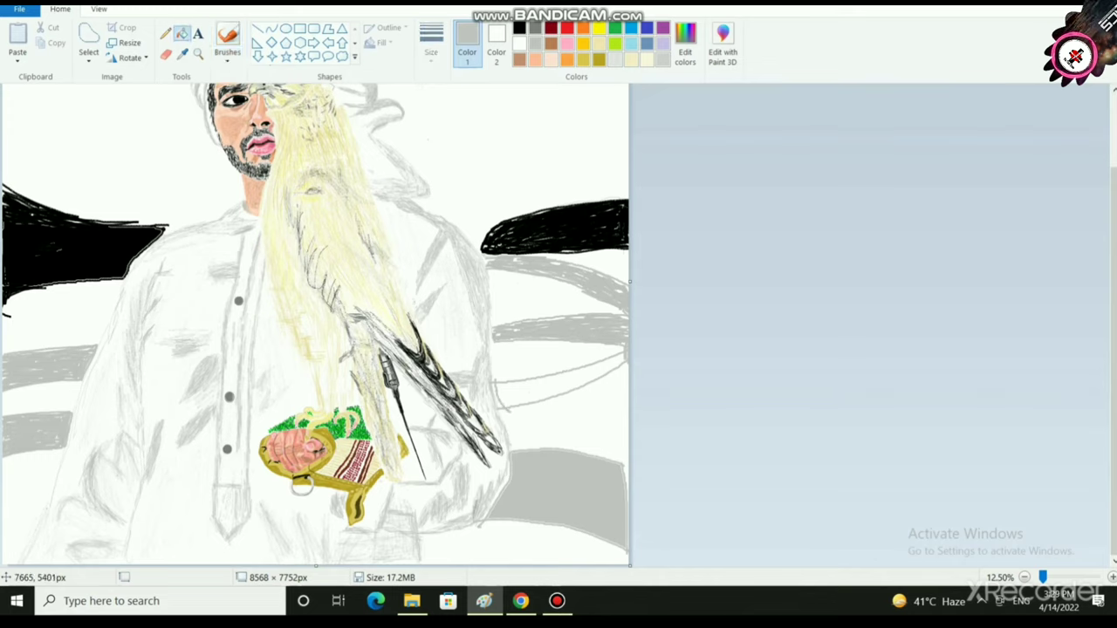
left_click(568, 384)
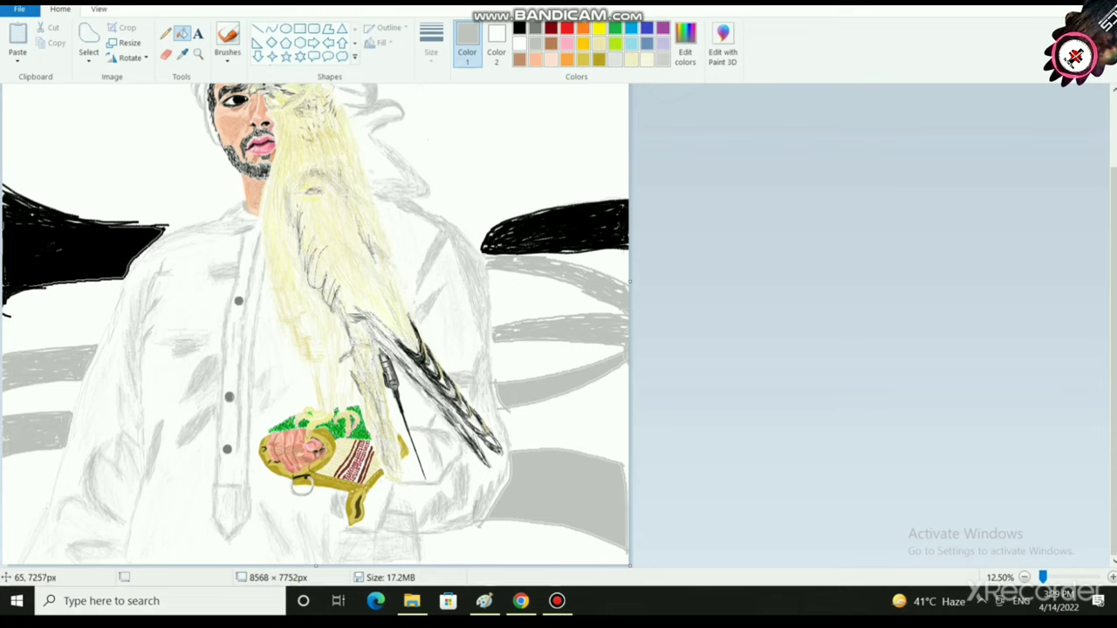
- Outline a small area left of the robe near the canvas's lower-left corner and fill it light gray
left_click(227, 44)
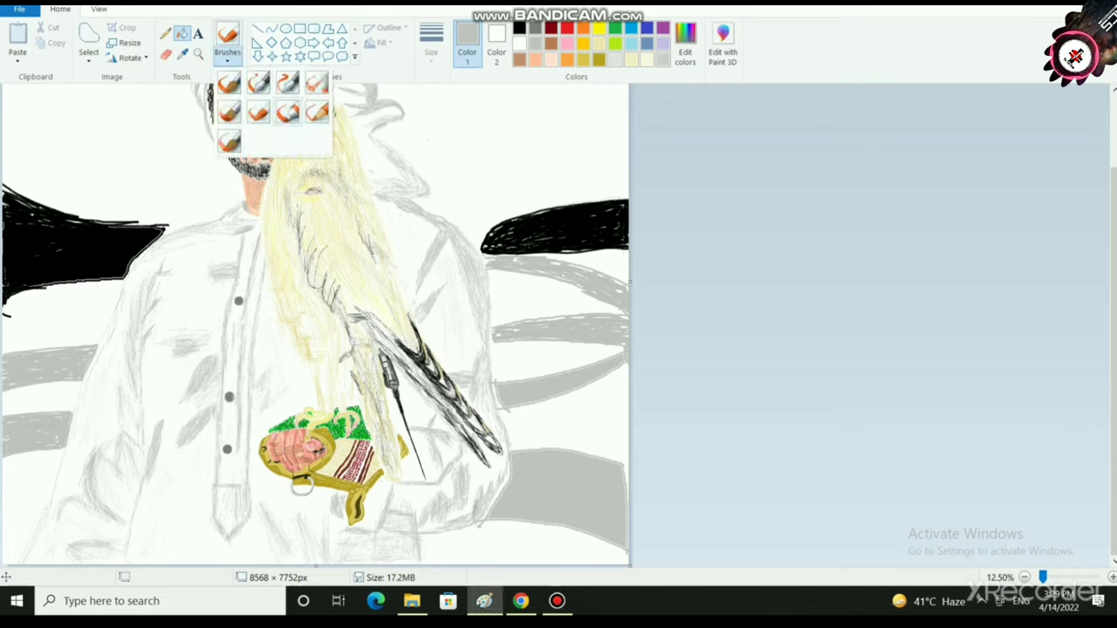
left_click(310, 112)
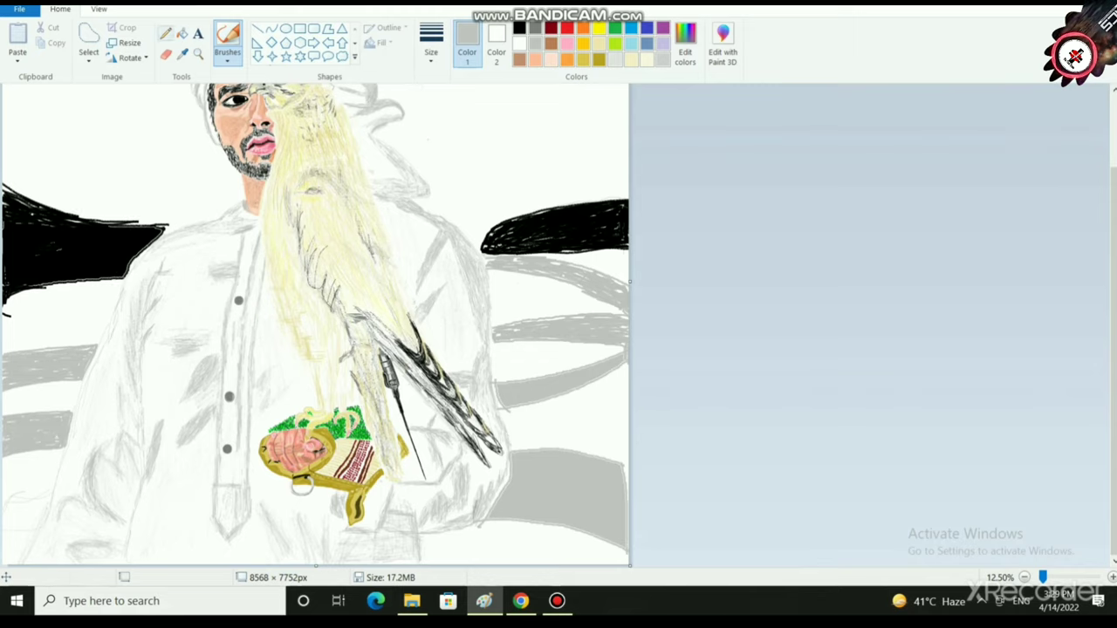
left_click(181, 32)
left_click(22, 514)
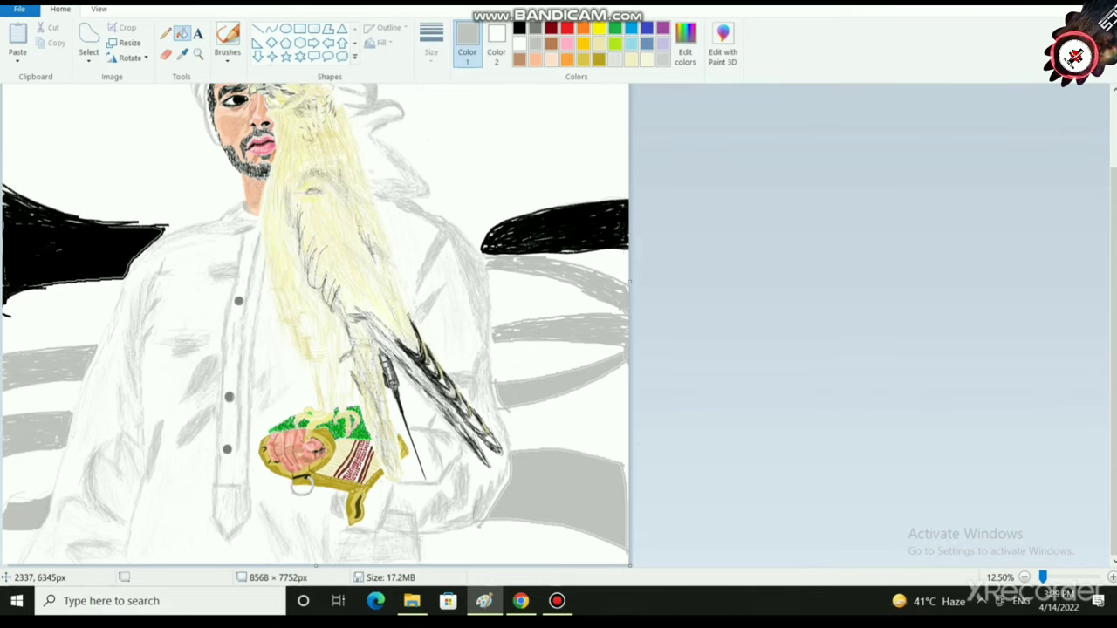
- Mix a pale lavender with red 208, green 210 and blue 242, try it as a sky fill, and undo the fill
scroll(316, 326, "up", 2)
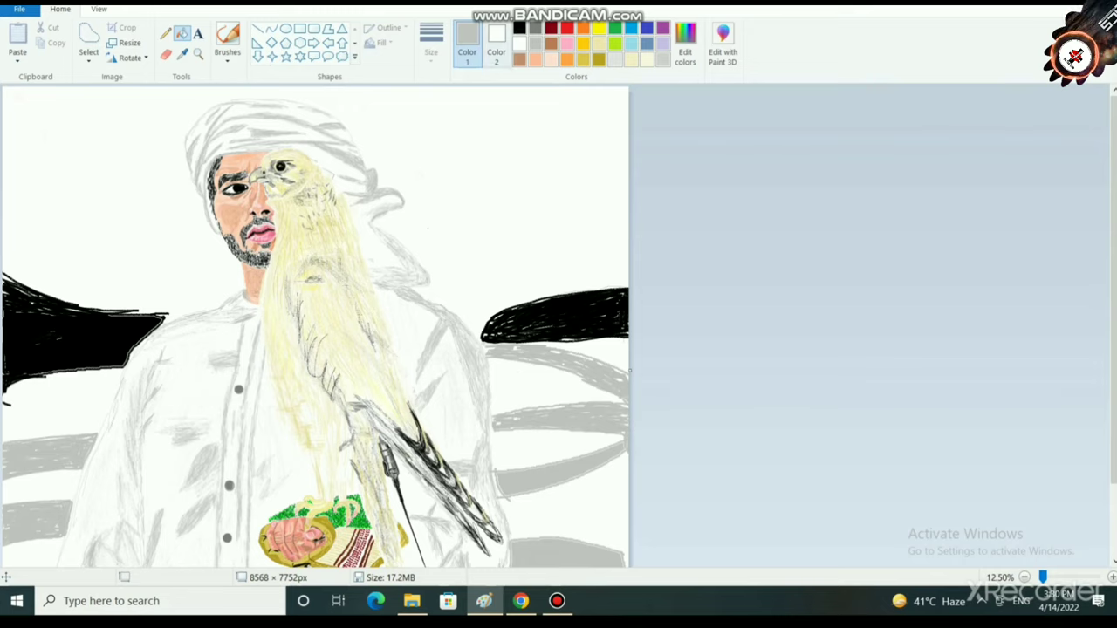
left_click(647, 28)
left_click(685, 48)
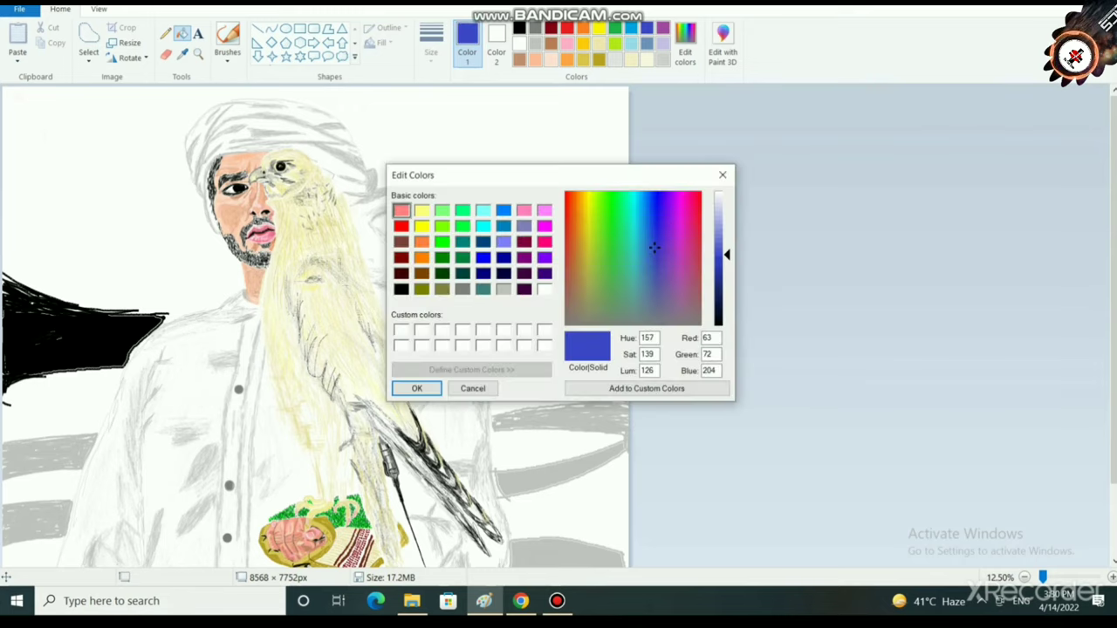
left_click_drag(727, 255, 727, 208)
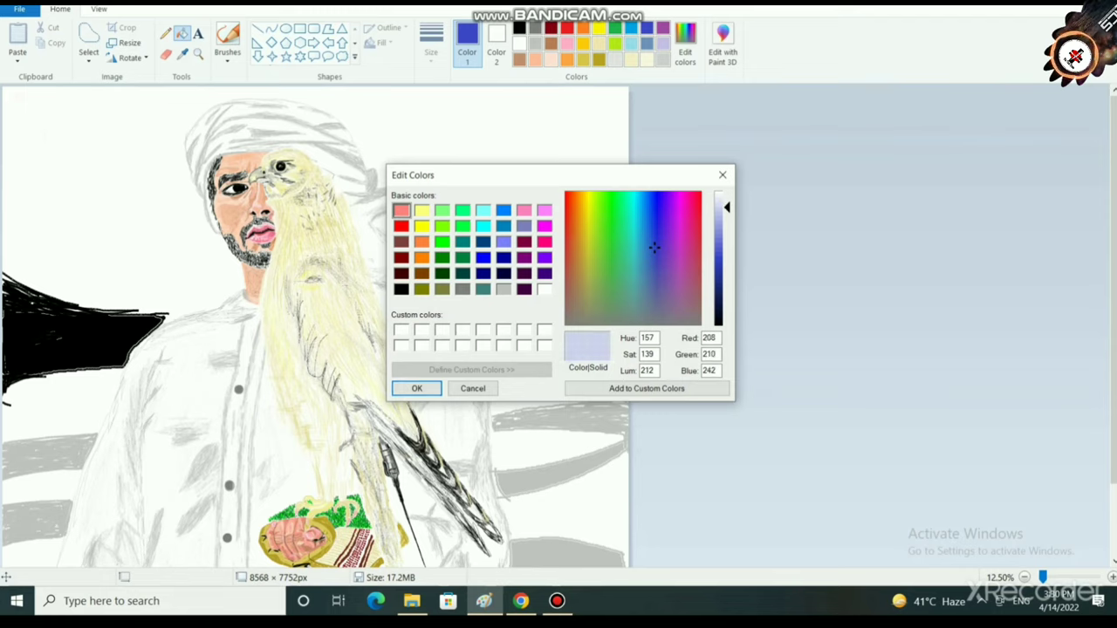
left_click(416, 388)
left_click(419, 176)
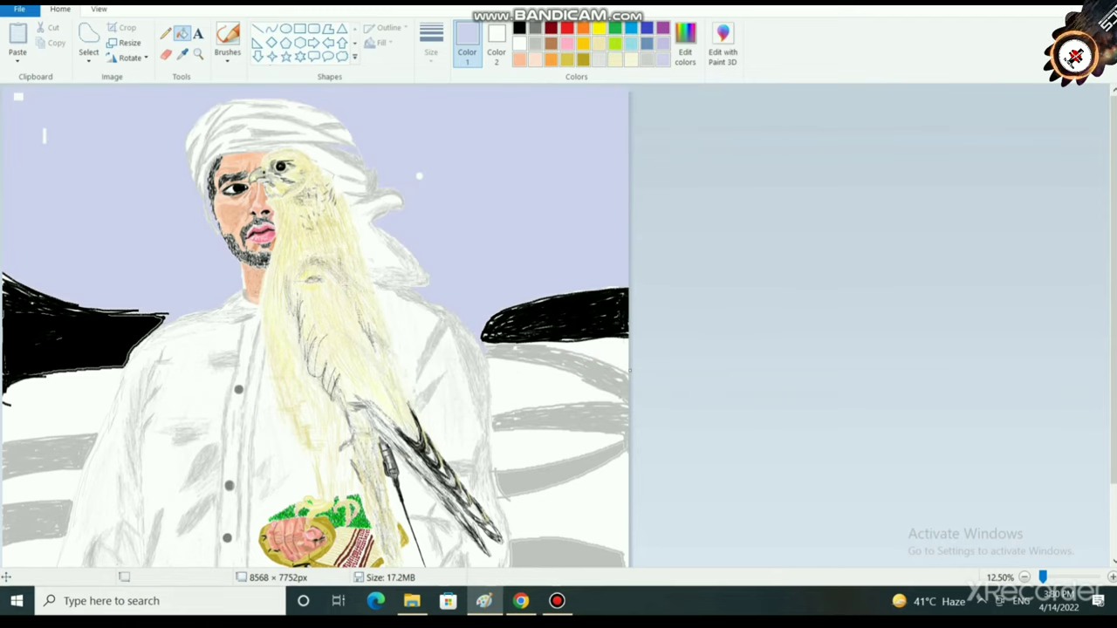
key("ctrl+z")
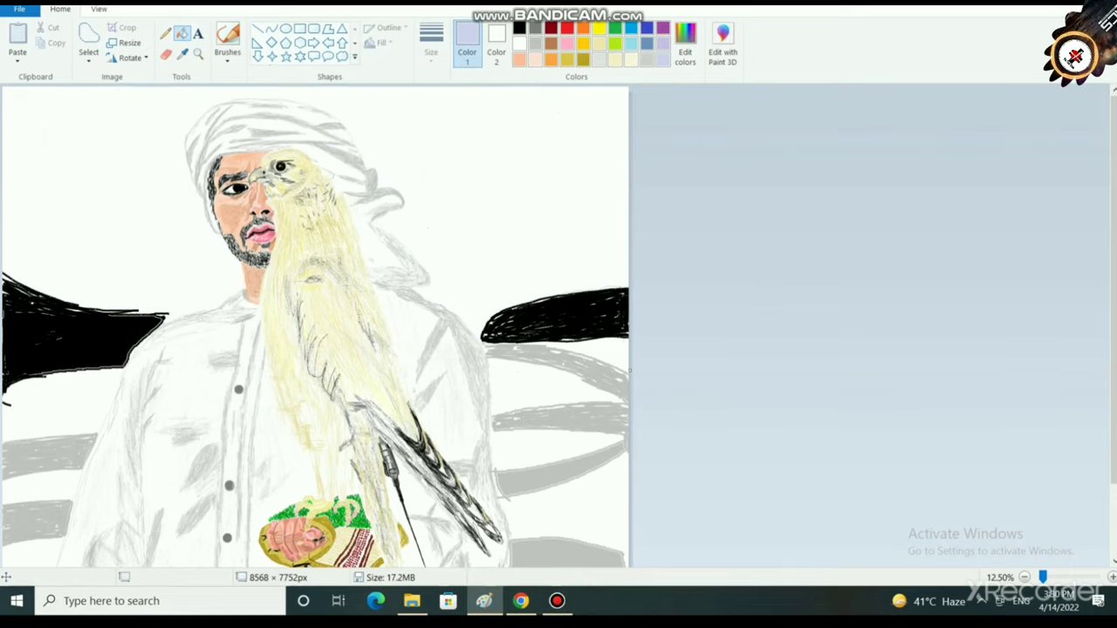
- Shade the sky right of the man with the thickest brush, layering loose lavender, light blue and blue strokes
left_click(227, 39)
left_click(317, 82)
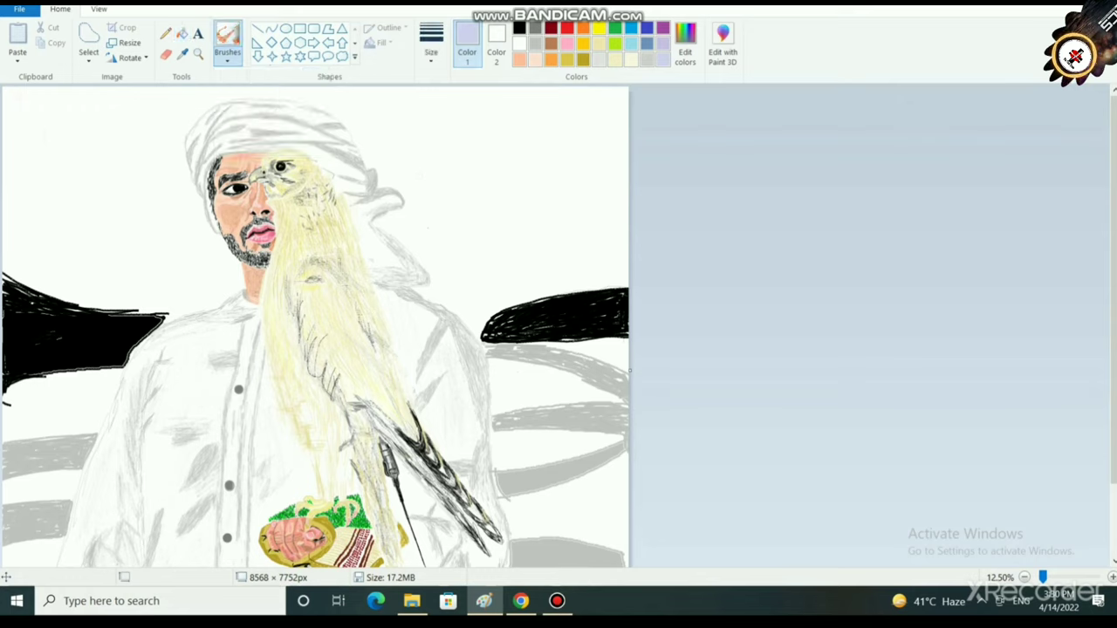
left_click(432, 46)
left_click(475, 171)
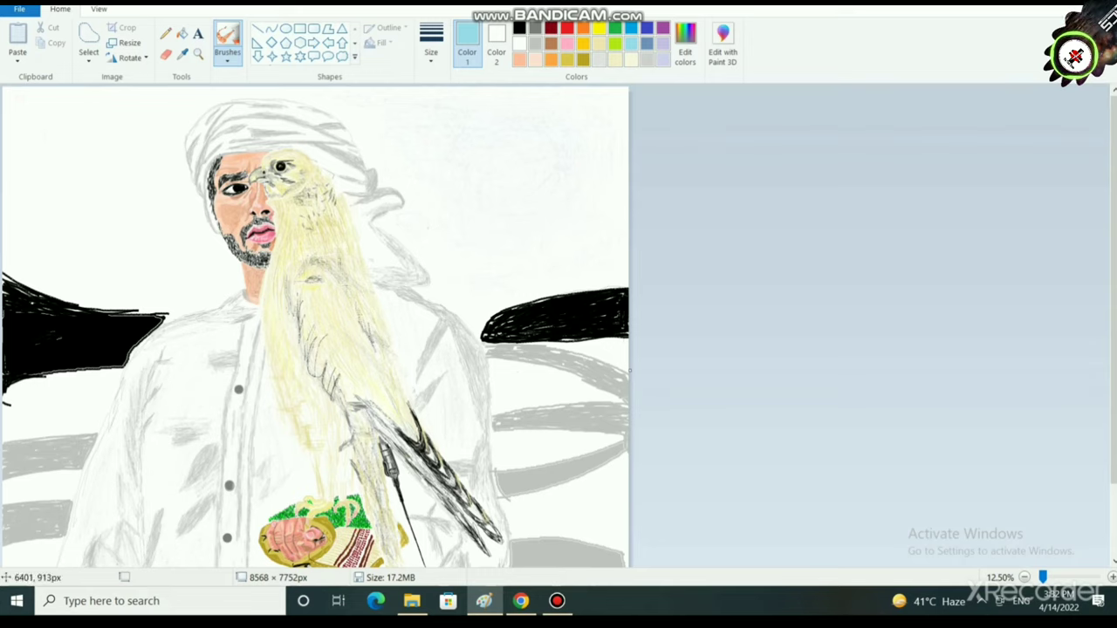
left_click(631, 28)
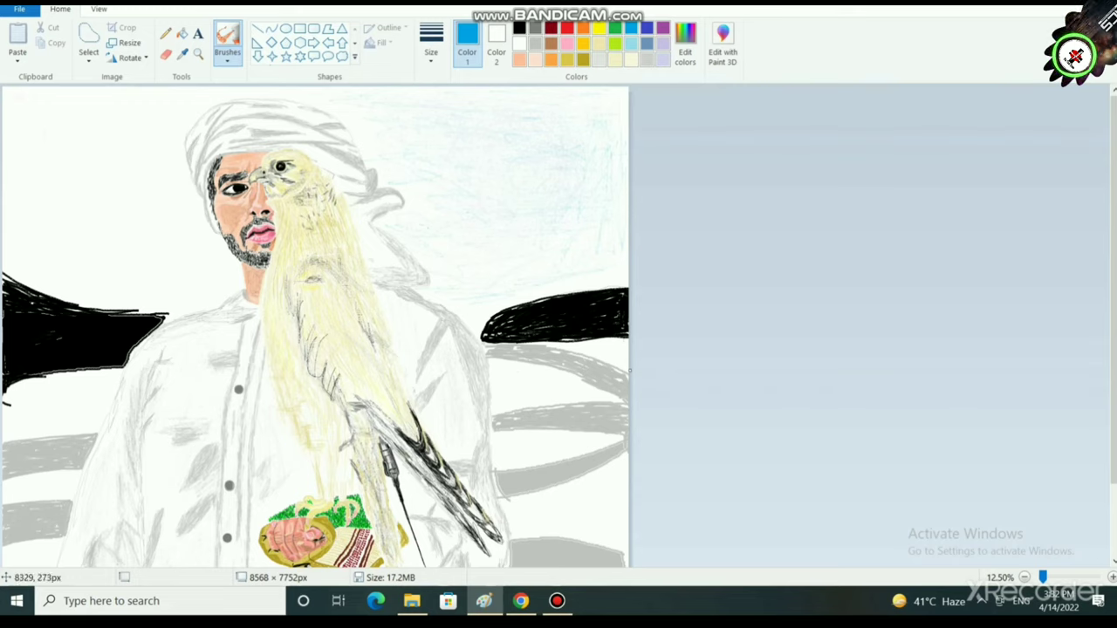
- Layer loose yellow, indigo and blue-gray strokes over the sky on both sides of the man
left_click(599, 27)
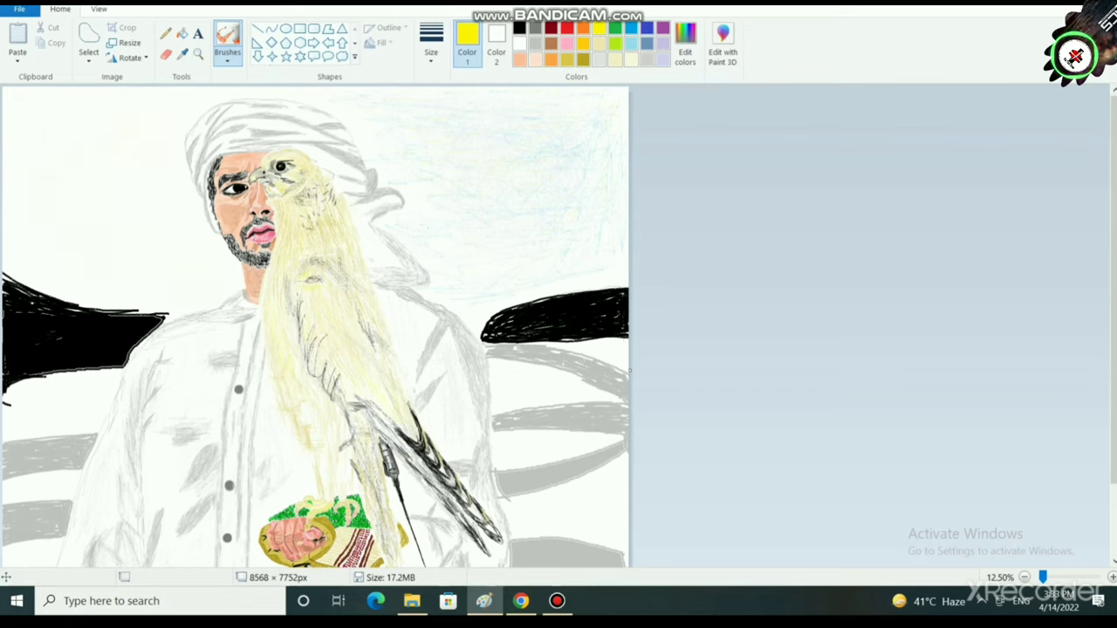
left_click(647, 28)
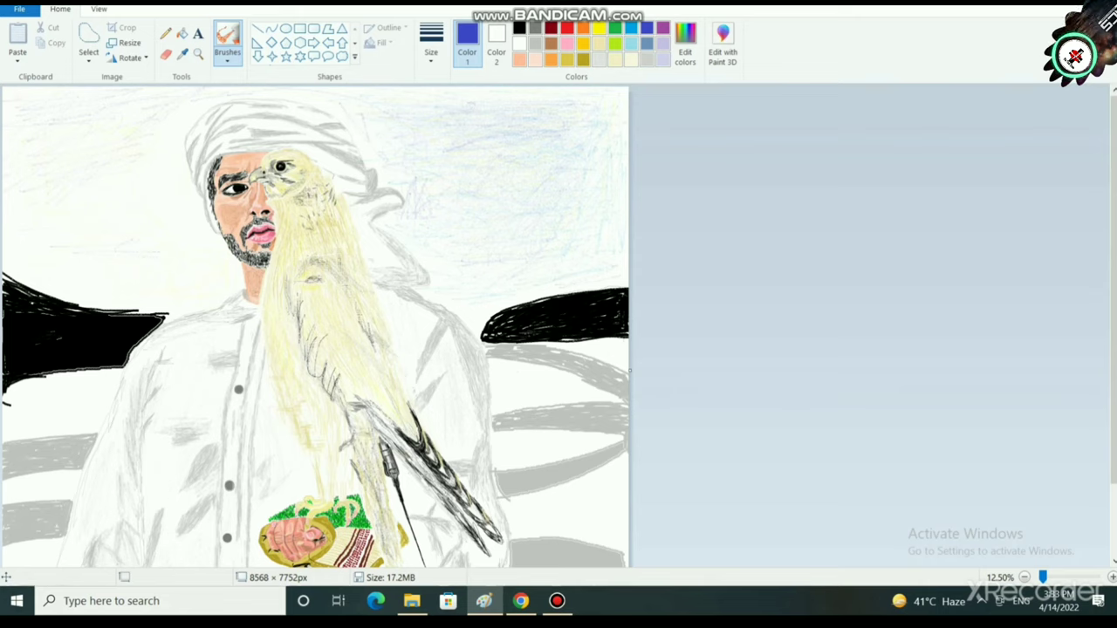
left_click(646, 43)
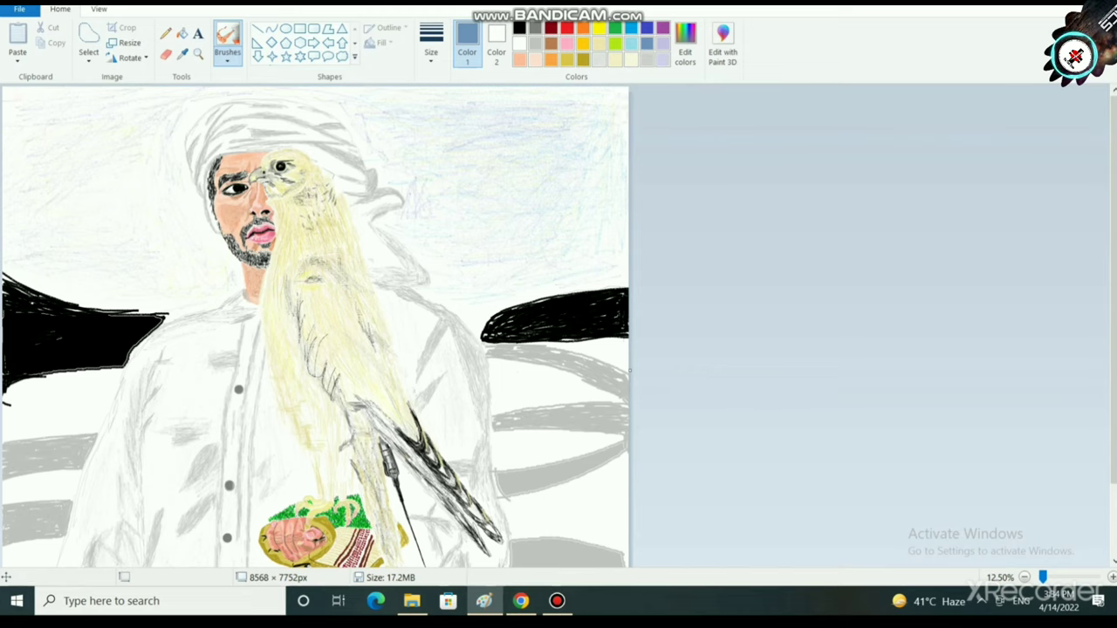
- Layer rose, red and orange strokes over the sky, concentrating the orange and red beside the man's face and turban
left_click(568, 44)
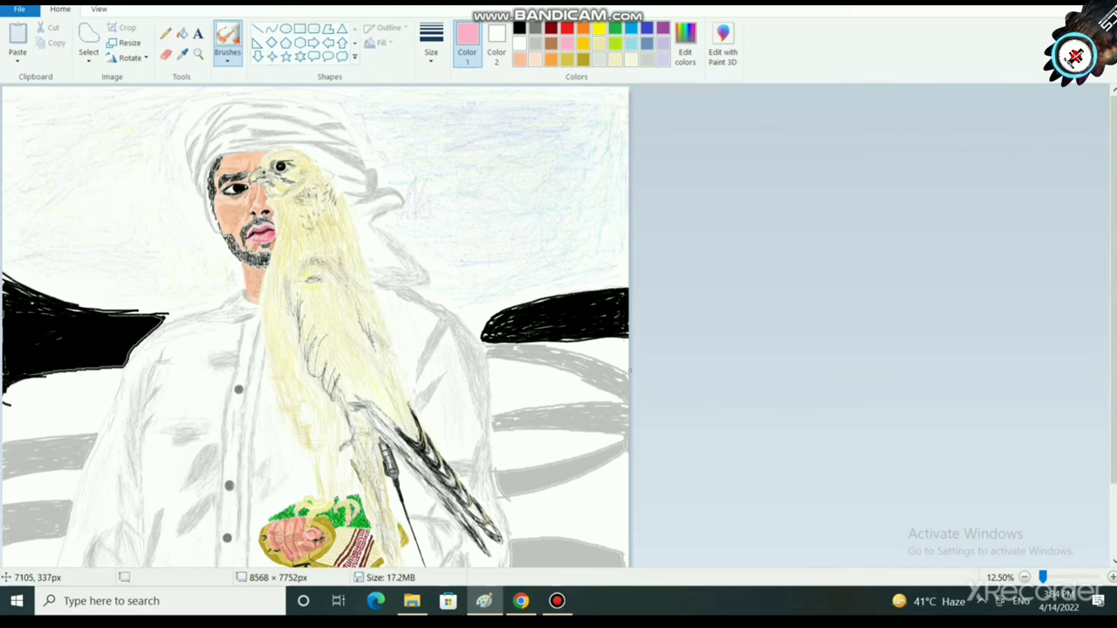
left_click(568, 27)
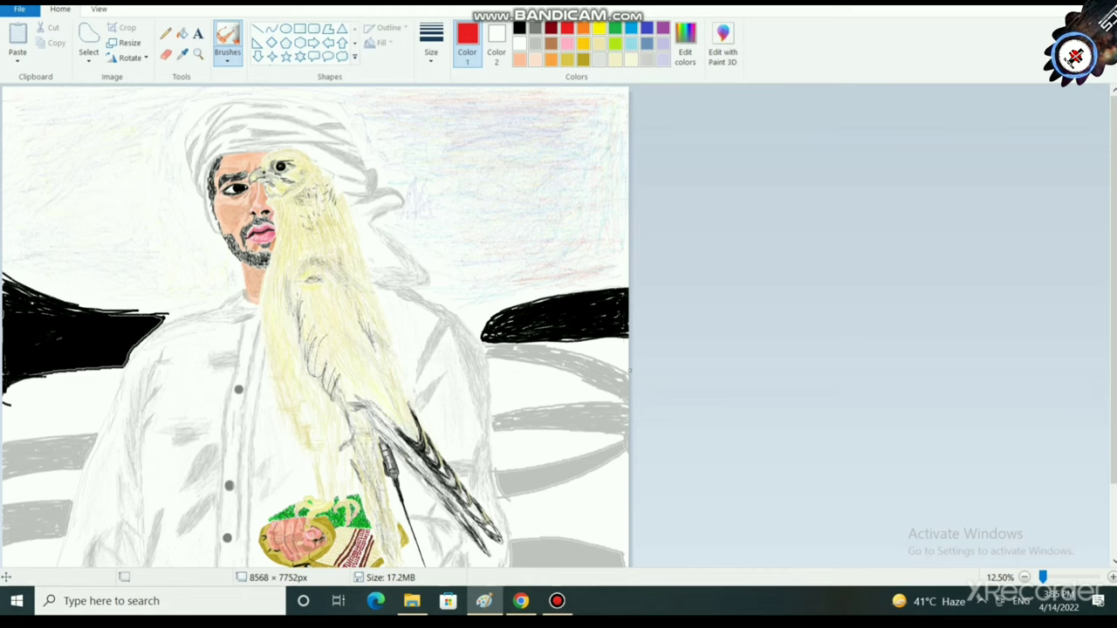
left_click(583, 59)
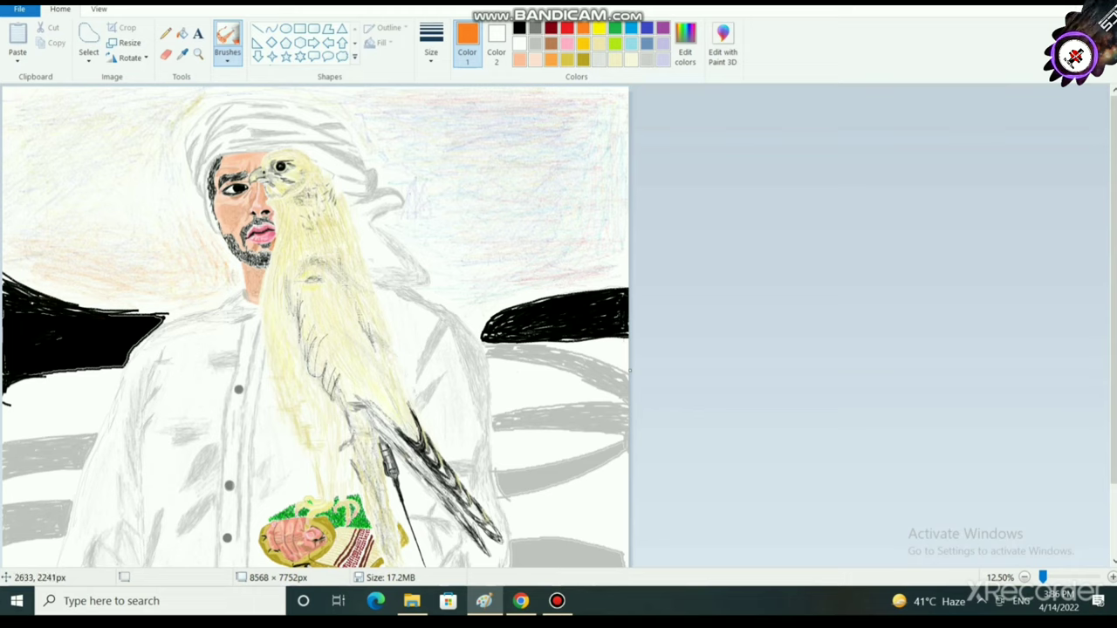
left_click(567, 28)
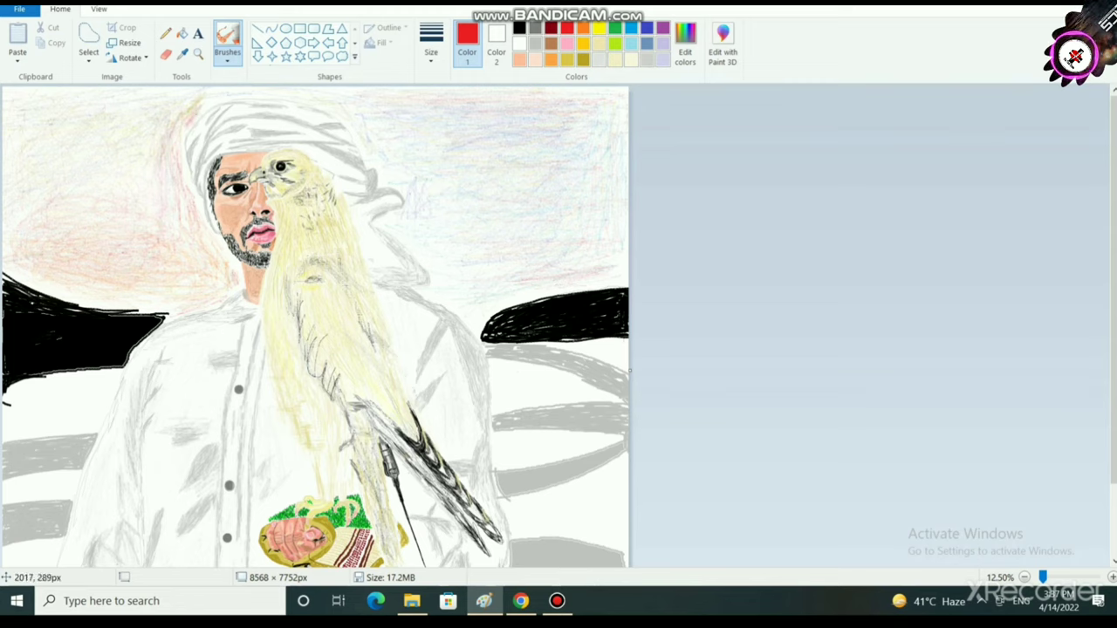
- Add green shading to the sky's upper-left corner and sketch blue-gray triangles and a hexagon in the right sky
left_click(600, 27)
left_click(615, 29)
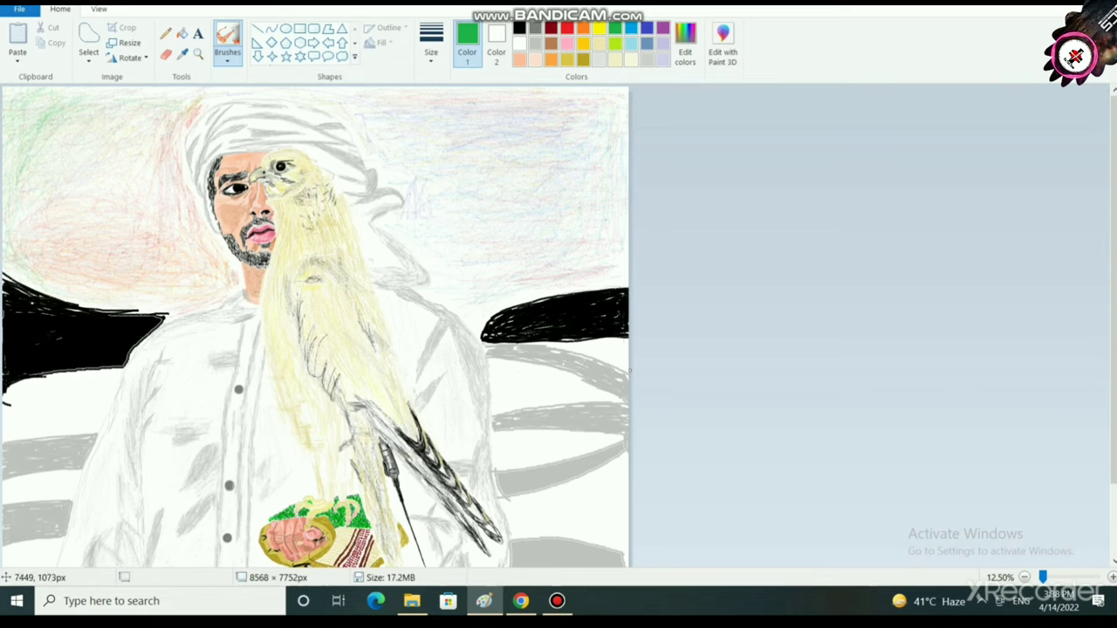
left_click(647, 43)
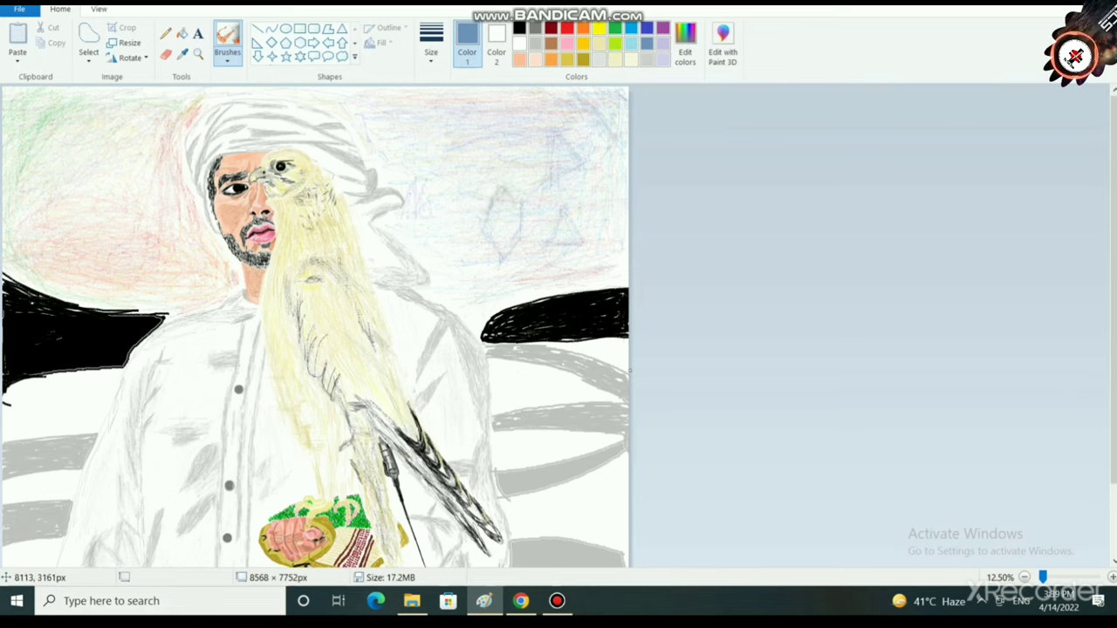
- Sketch orange hexagons and overlapping indigo triangles over the blue-gray shapes in the sky right of the man
left_click(551, 60)
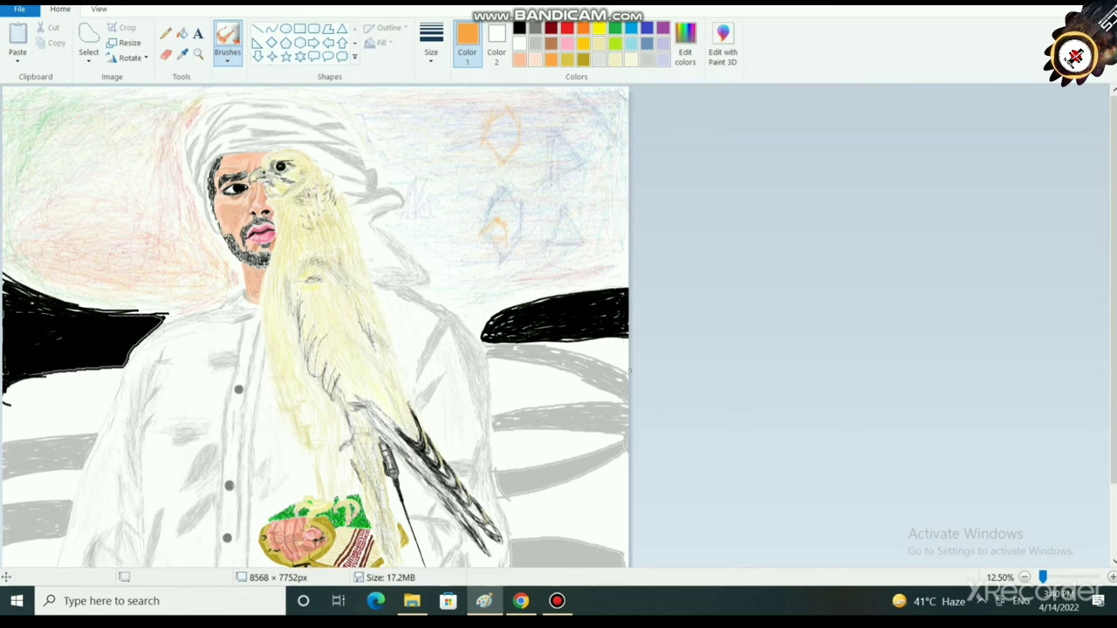
left_click(647, 28)
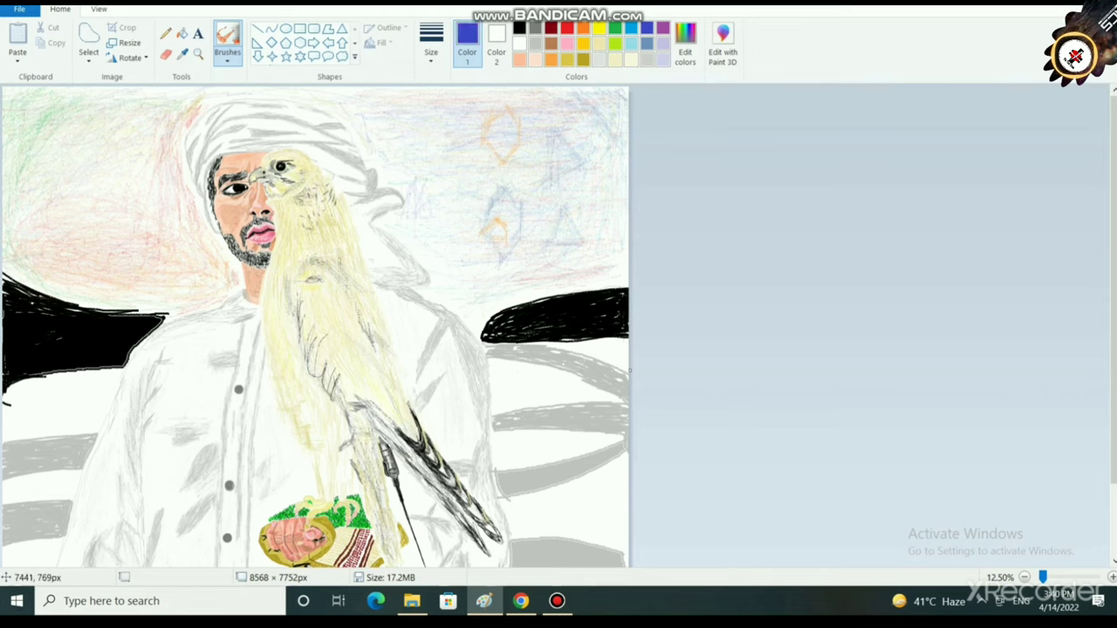
mouse_move(547, 141)
left_mouse_down()
mouse_move(549, 166)
mouse_move(574, 171)
left_mouse_up()
left_click_drag(584, 213, 580, 171)
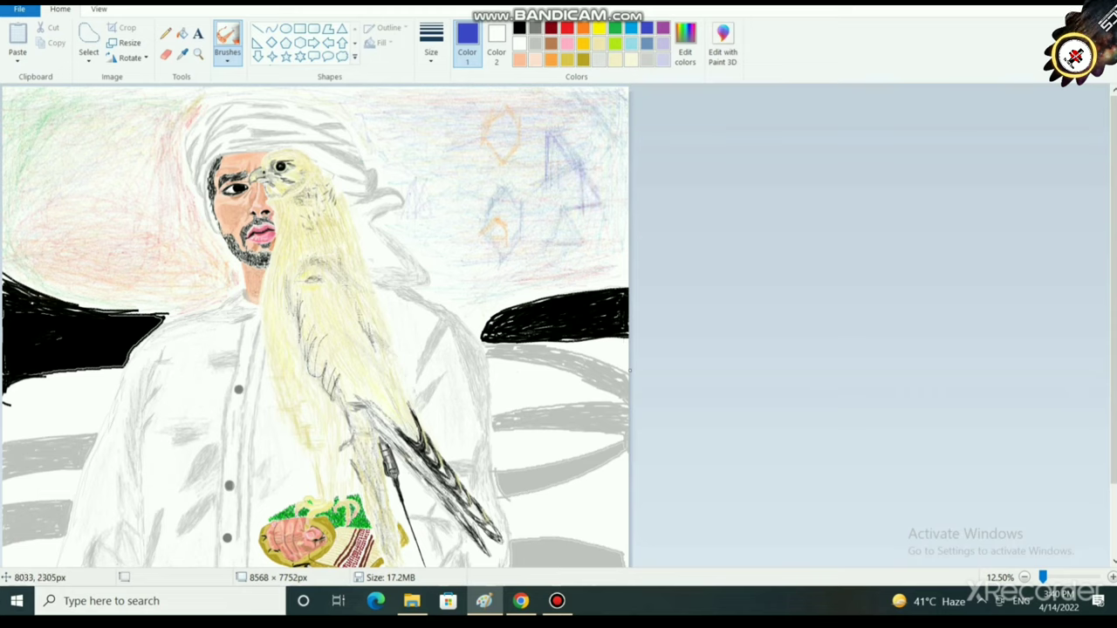
left_click_drag(585, 240, 585, 288)
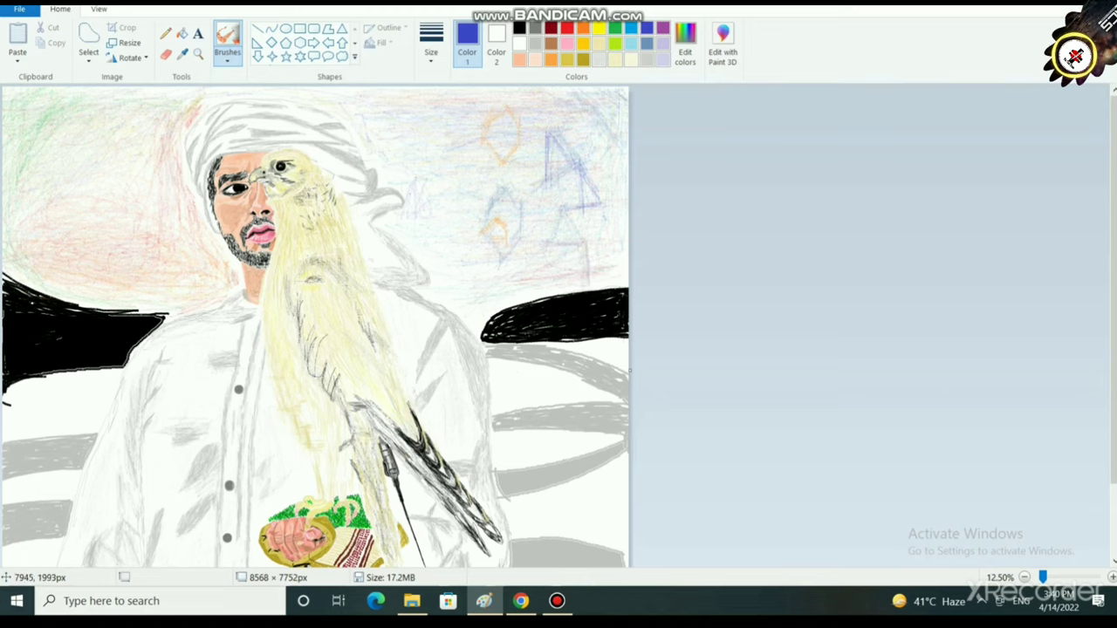
mouse_move(584, 241)
left_mouse_down()
mouse_move(609, 269)
mouse_move(575, 280)
left_mouse_up()
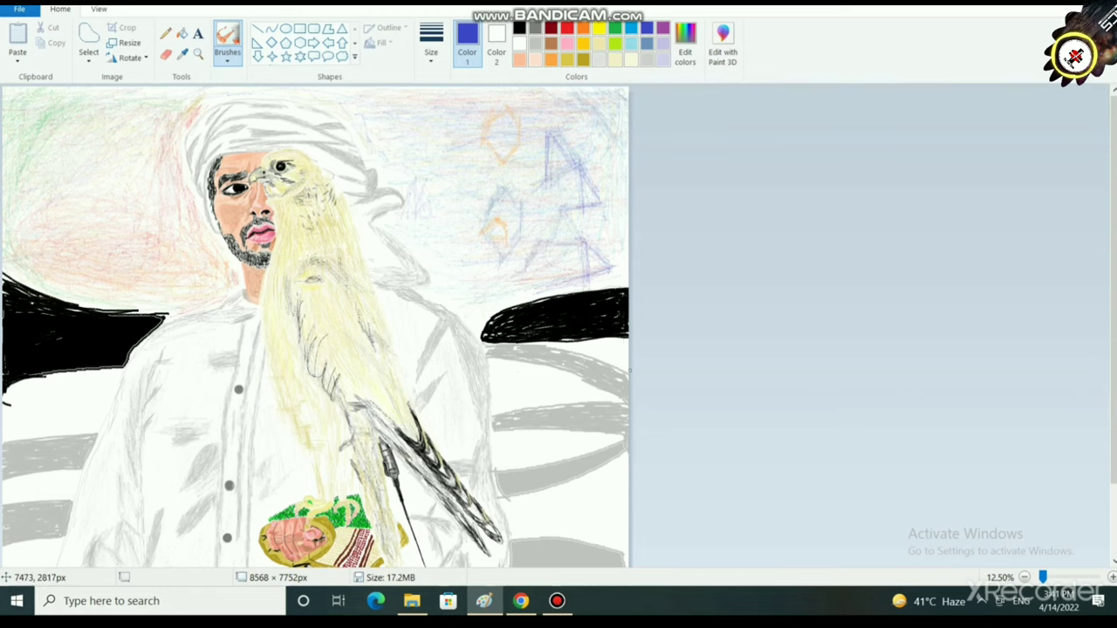
left_click_drag(548, 289, 519, 273)
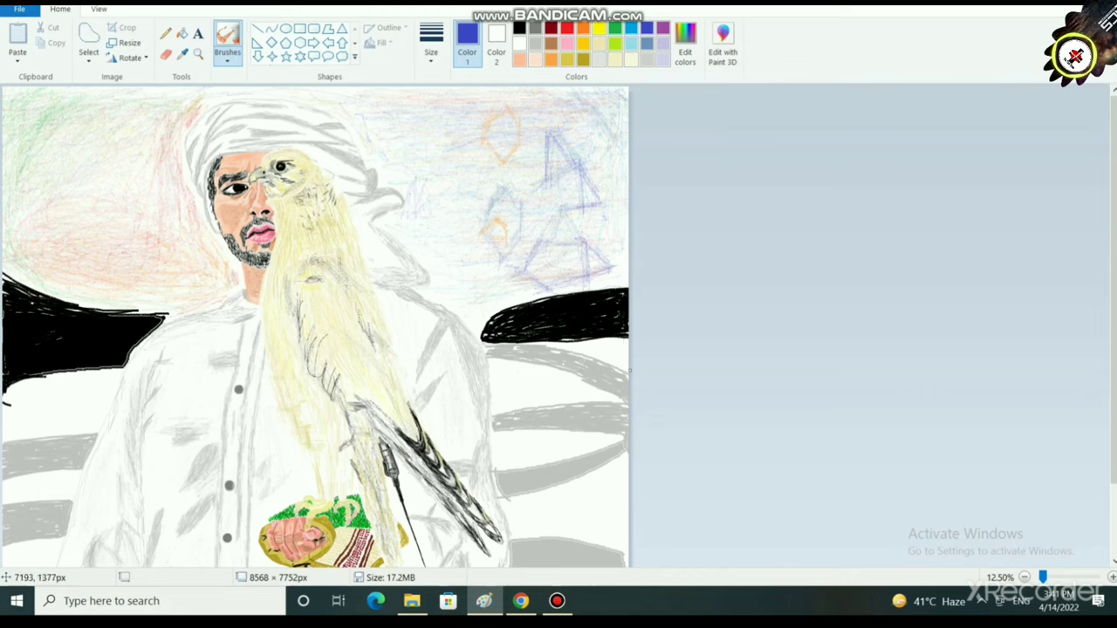
- Join the indigo triangles into a large faceted pyramid and sketch a smaller red faceted pyramid beside it
left_click_drag(530, 195, 543, 172)
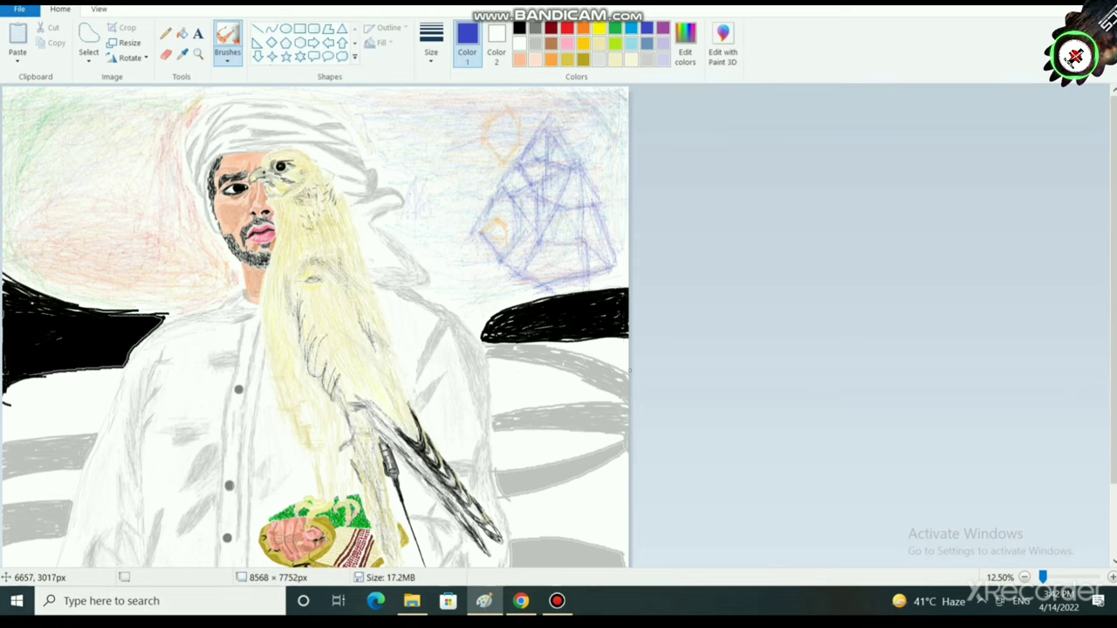
mouse_move(469, 228)
left_mouse_down()
mouse_move(455, 251)
mouse_move(482, 274)
mouse_move(488, 262)
left_mouse_up()
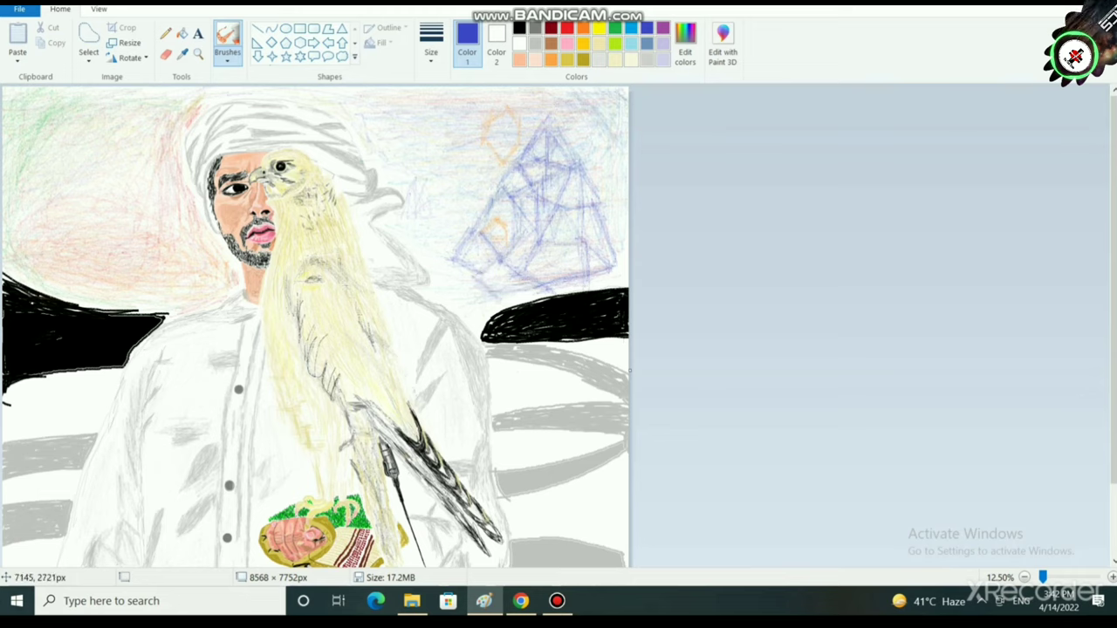
mouse_move(483, 275)
left_mouse_down()
mouse_move(504, 285)
mouse_move(483, 277)
mouse_move(489, 266)
left_mouse_up()
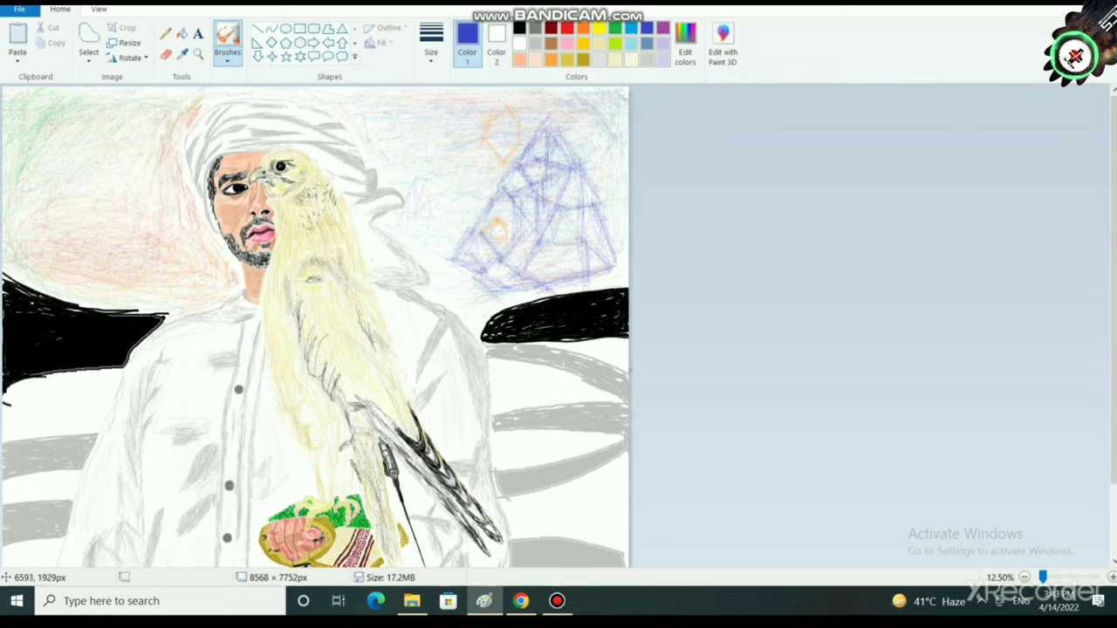
left_click_drag(499, 239, 492, 237)
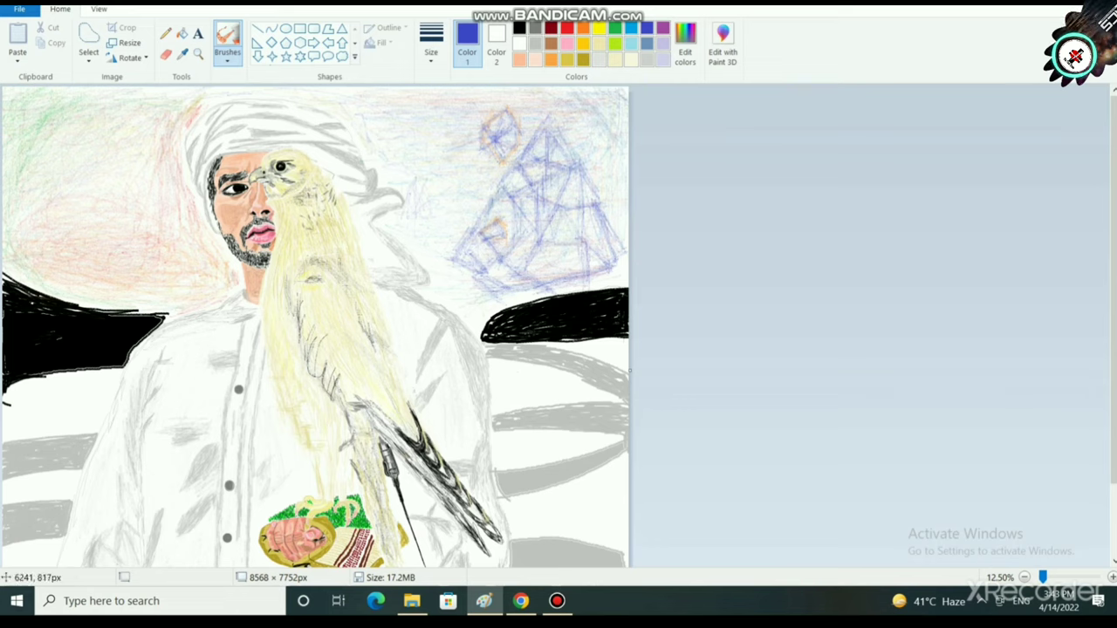
left_click(568, 28)
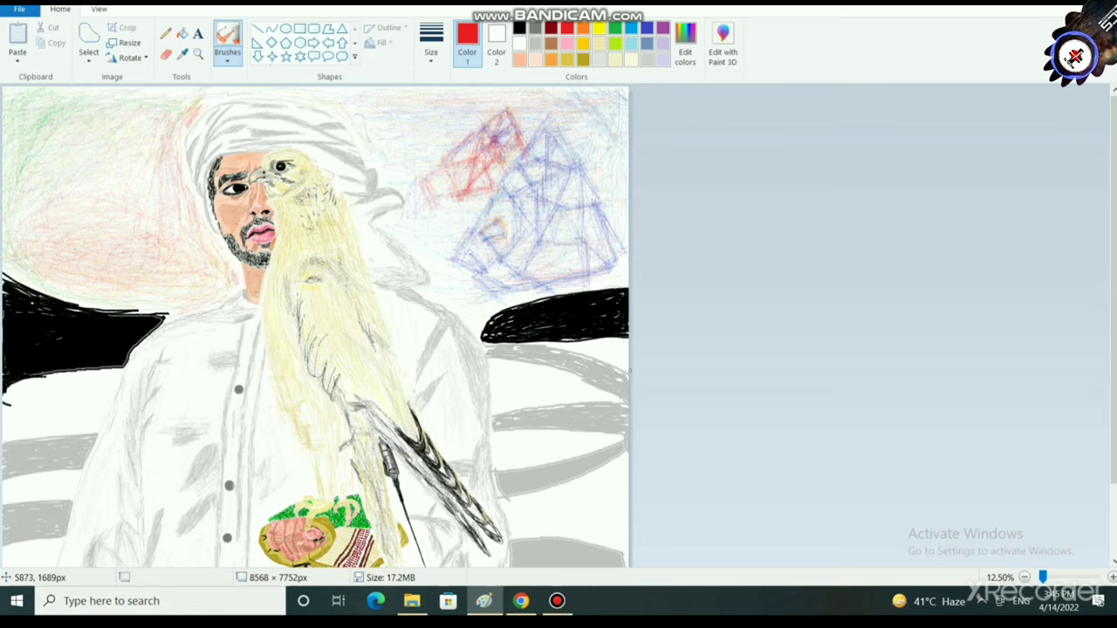
left_click_drag(428, 221, 461, 218)
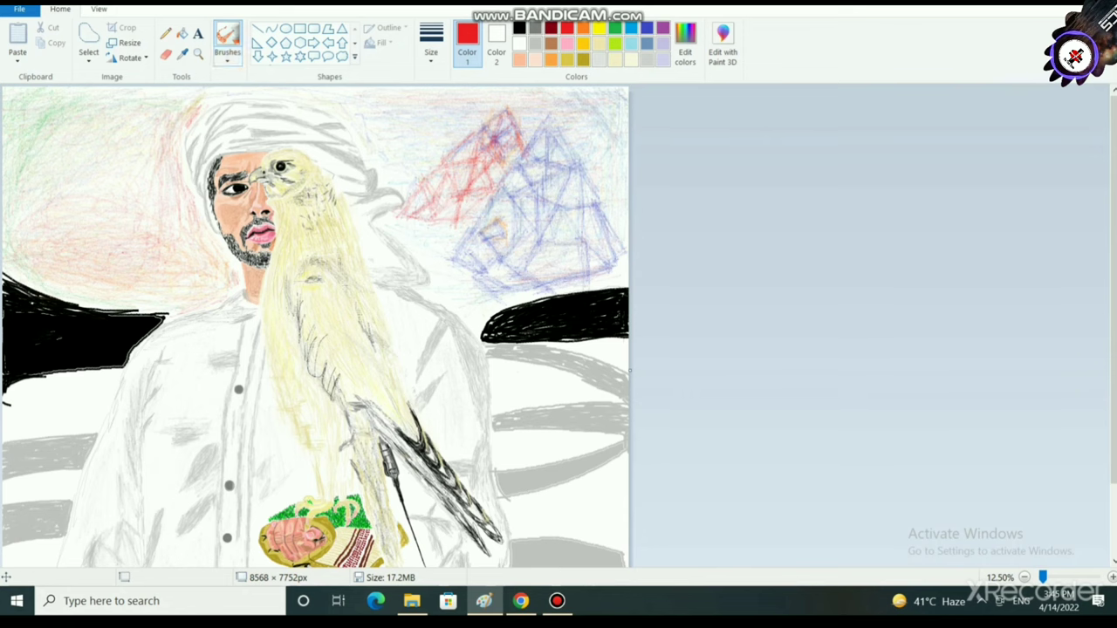
- Review the whole painting at full screen, including the two pyramids in the sky
left_click(99, 9)
left_click(173, 44)
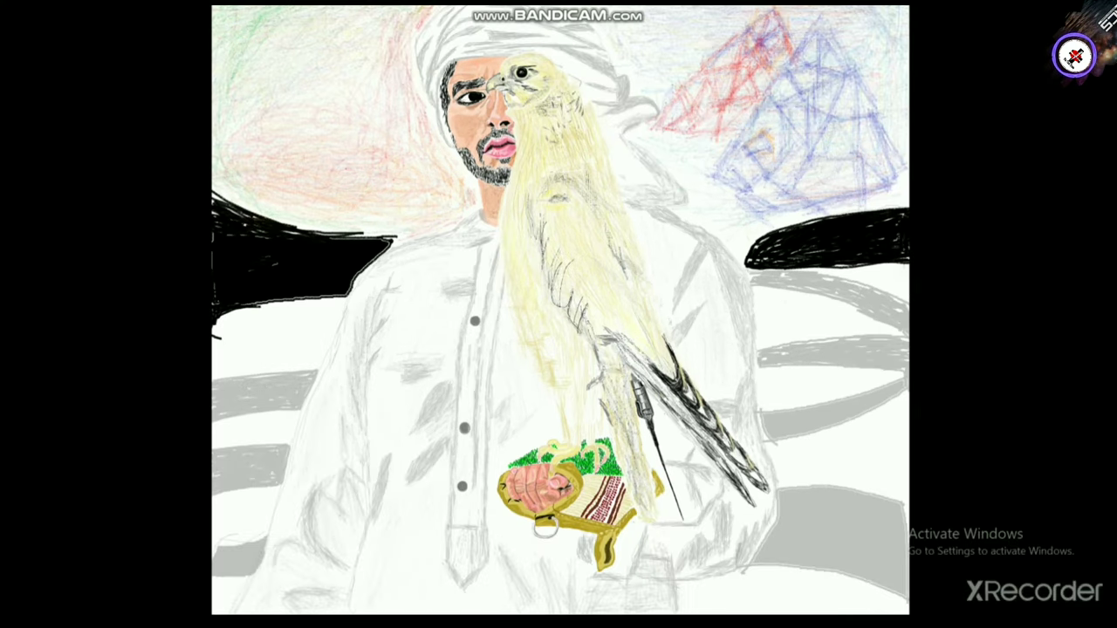
key("Escape")
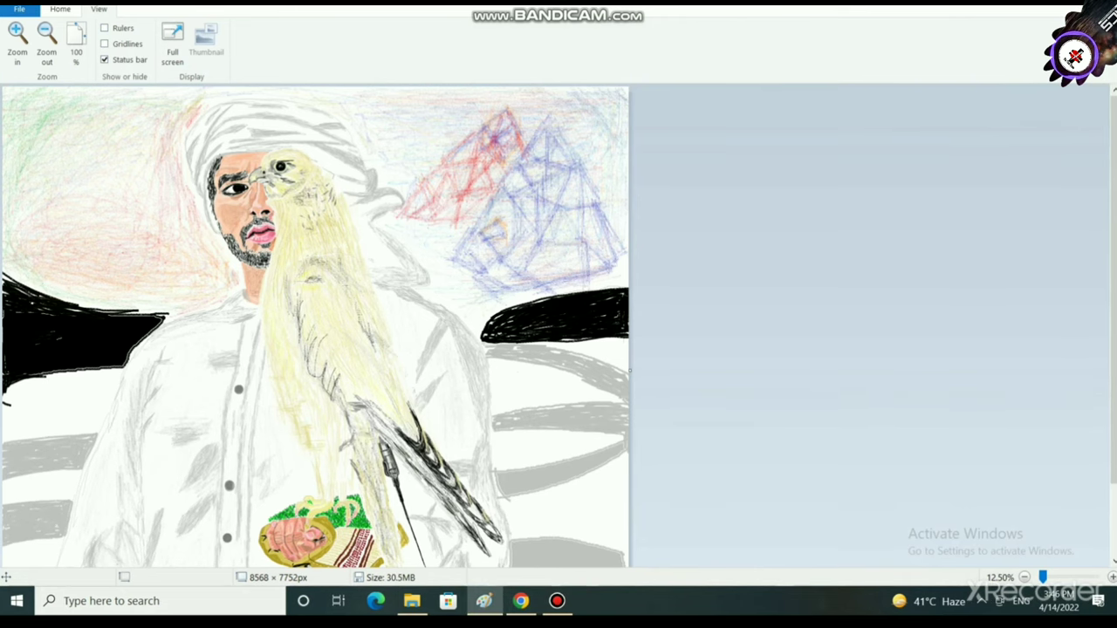
key("F11")
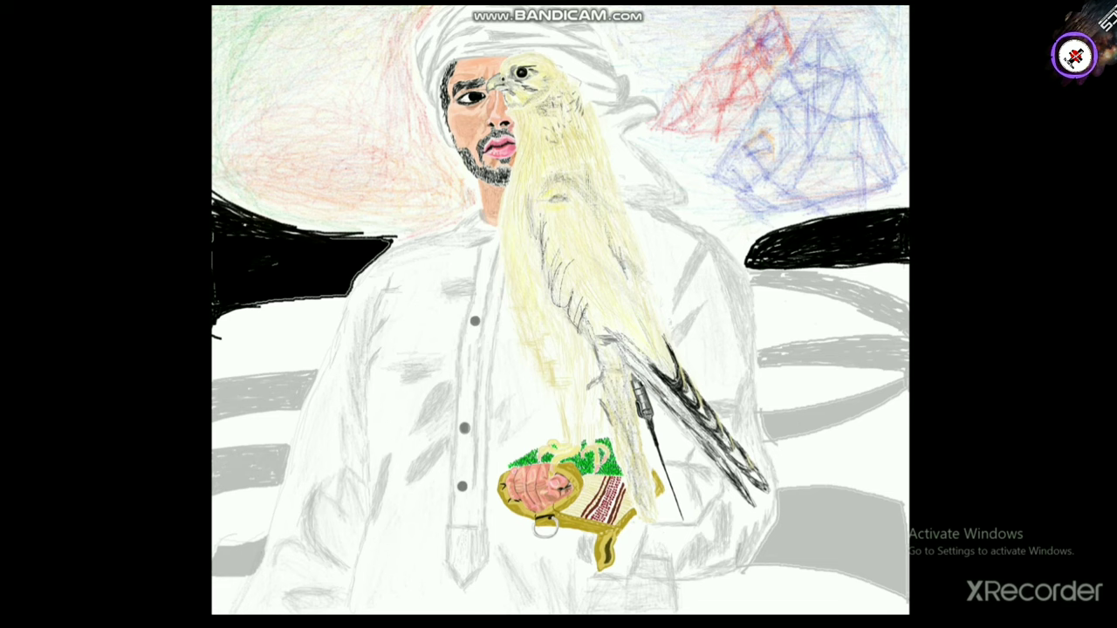
left_click(173, 44)
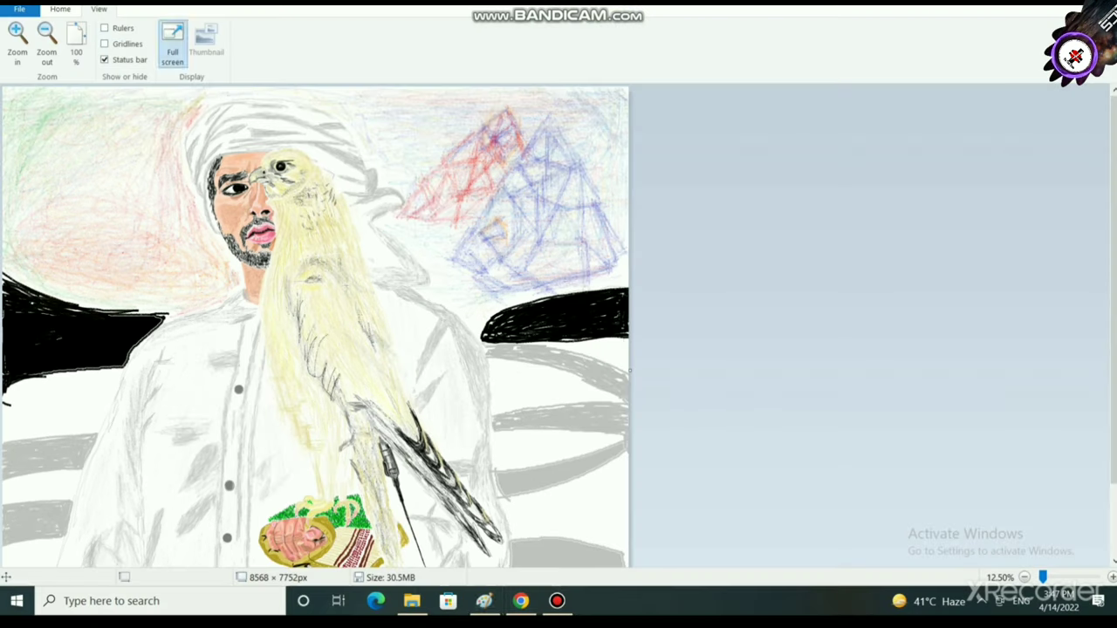
- Extend the canvas downward to a height of 8264 px, adding a blank strip below the man's robe
scroll(563, 498, "down", 3)
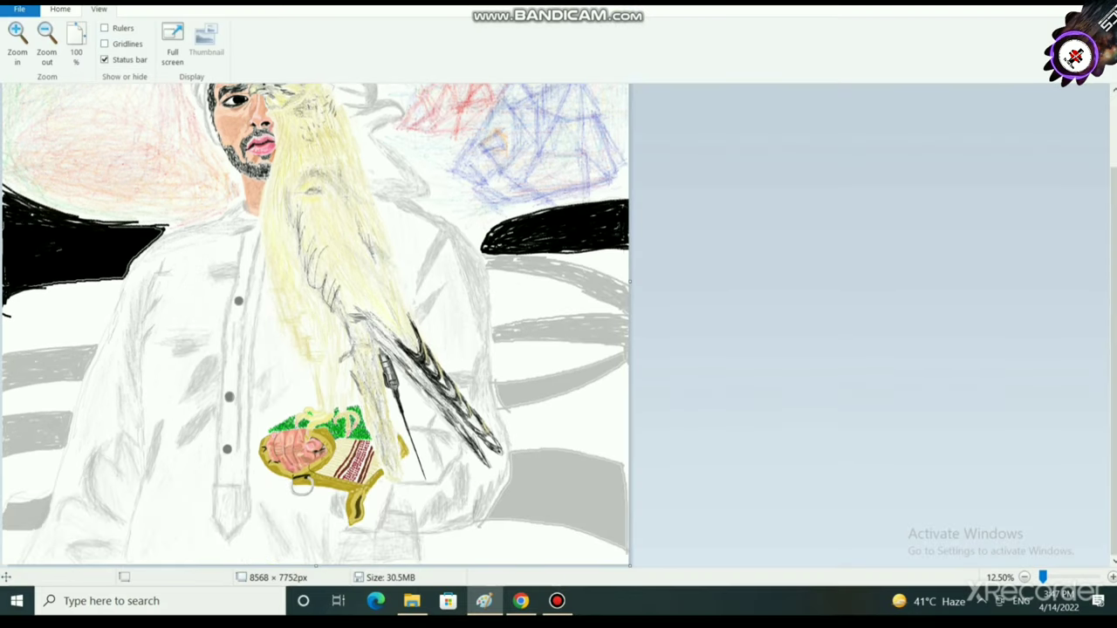
left_click_drag(316, 566, 320, 583)
scroll(344, 509, "down", 1)
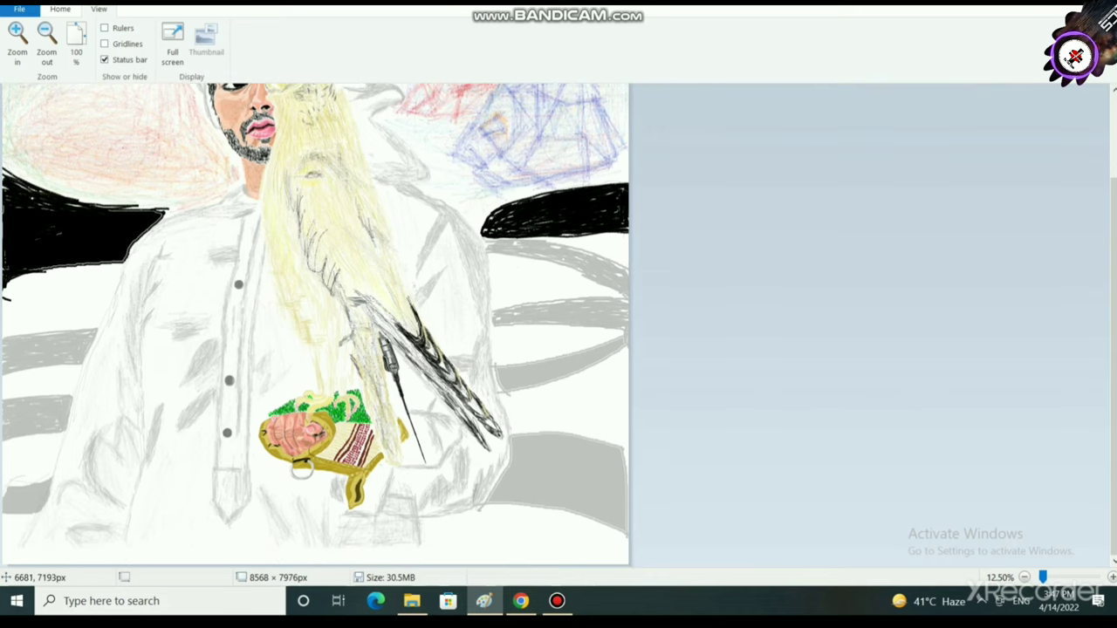
left_click_drag(316, 566, 318, 579)
scroll(319, 553, "down", 1)
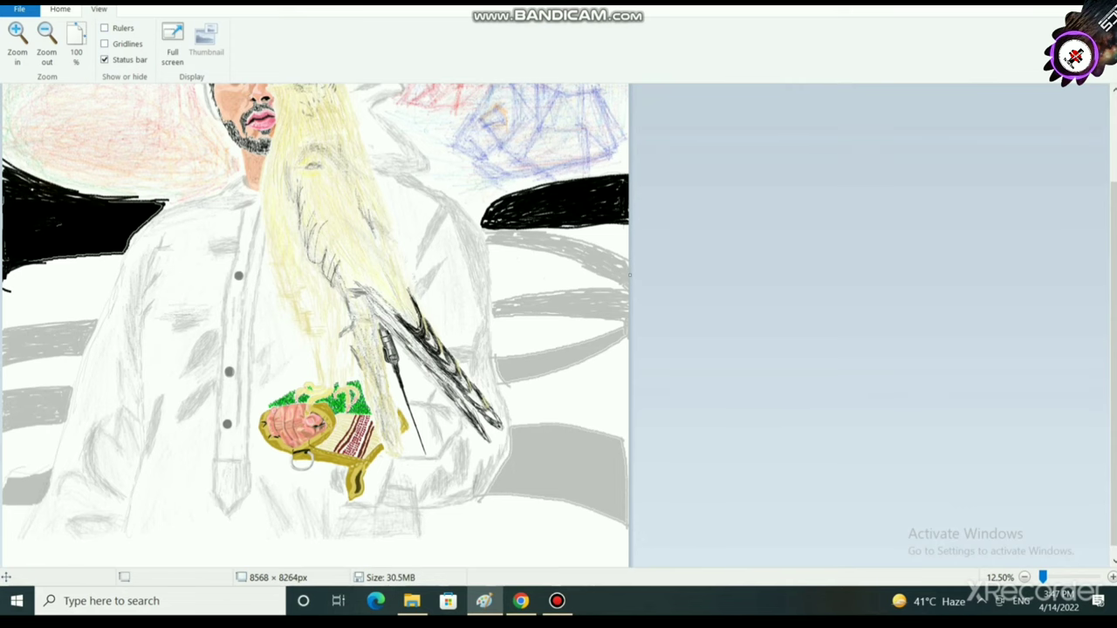
scroll(316, 326, "up", 3)
scroll(164, 249, "down", 4)
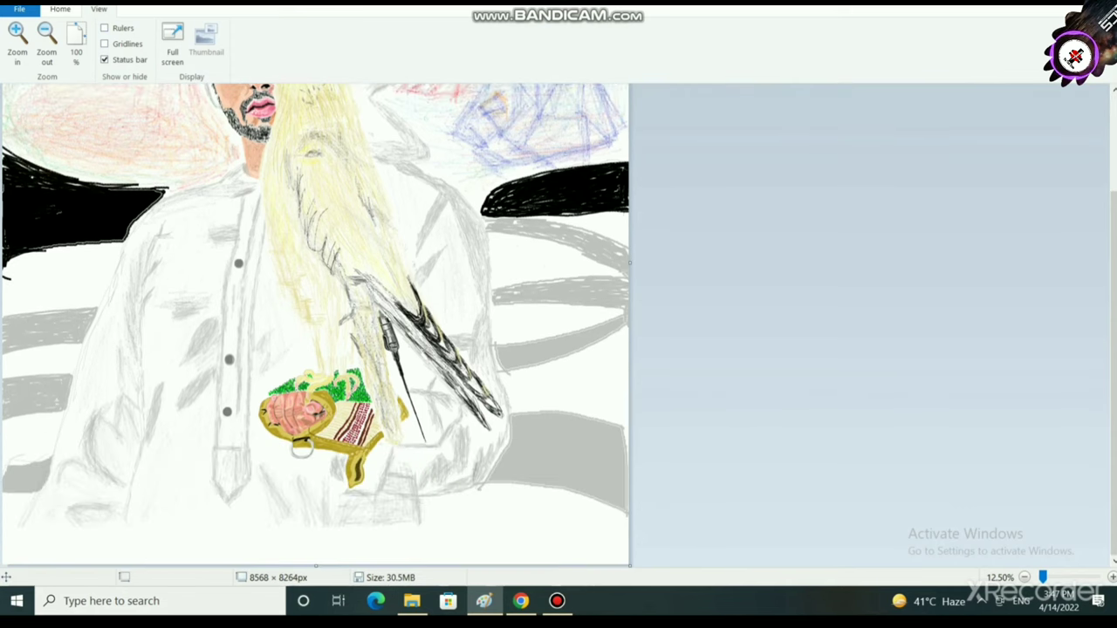
left_click(60, 10)
left_click(88, 58)
left_click(131, 93)
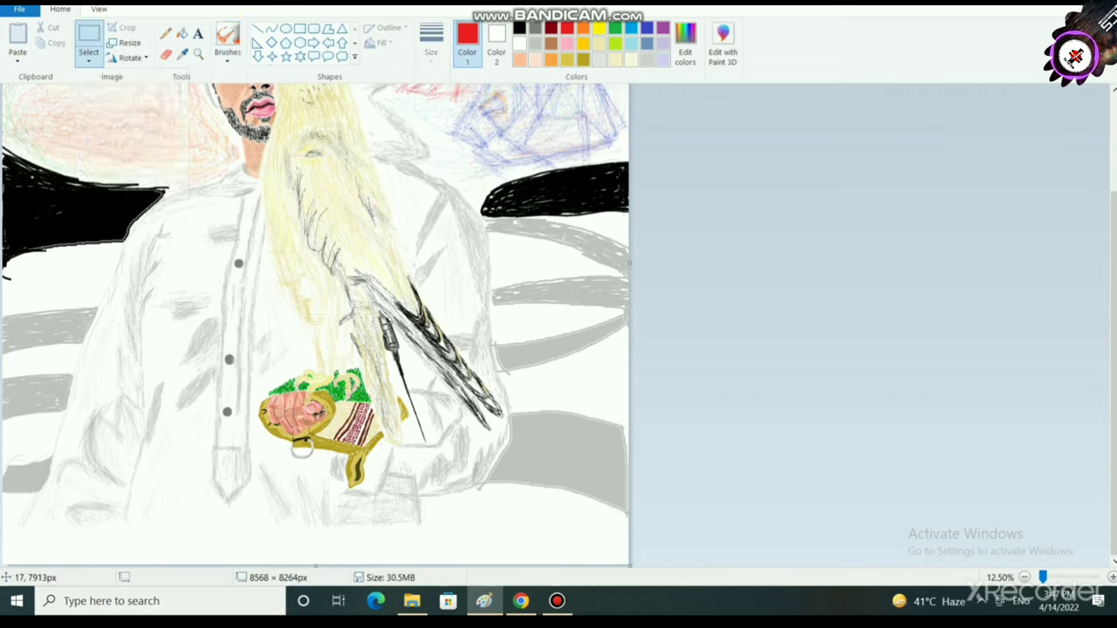
mouse_move(3, 539)
left_mouse_down()
mouse_move(99, 471)
mouse_move(3, 519)
mouse_move(6, 537)
left_mouse_up()
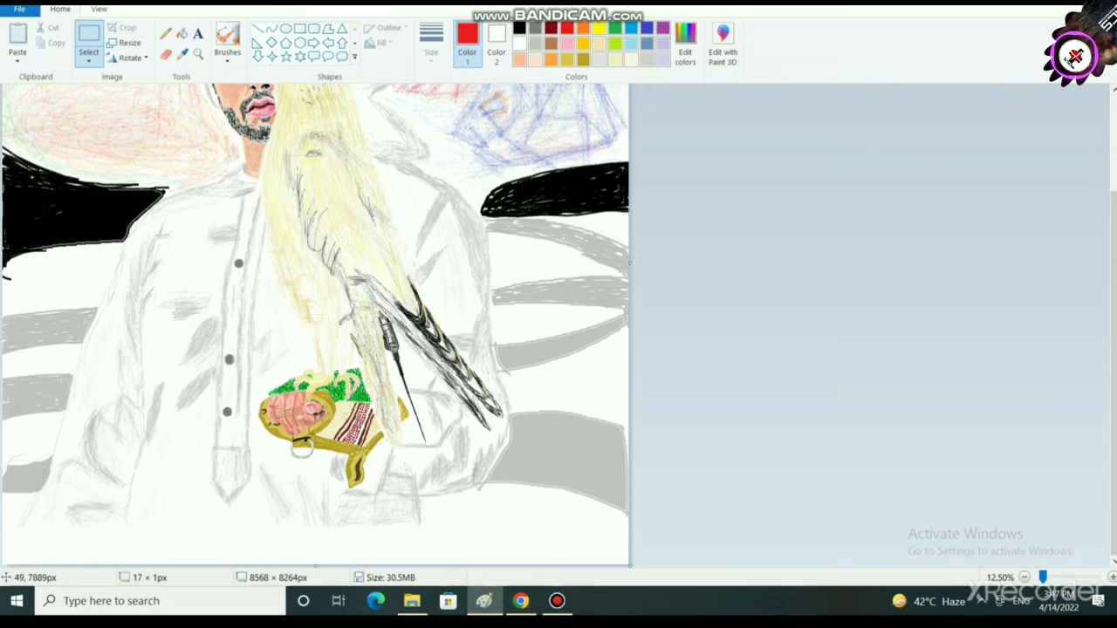
left_click_drag(3, 537, 627, 1)
scroll(527, 150, "up", 3)
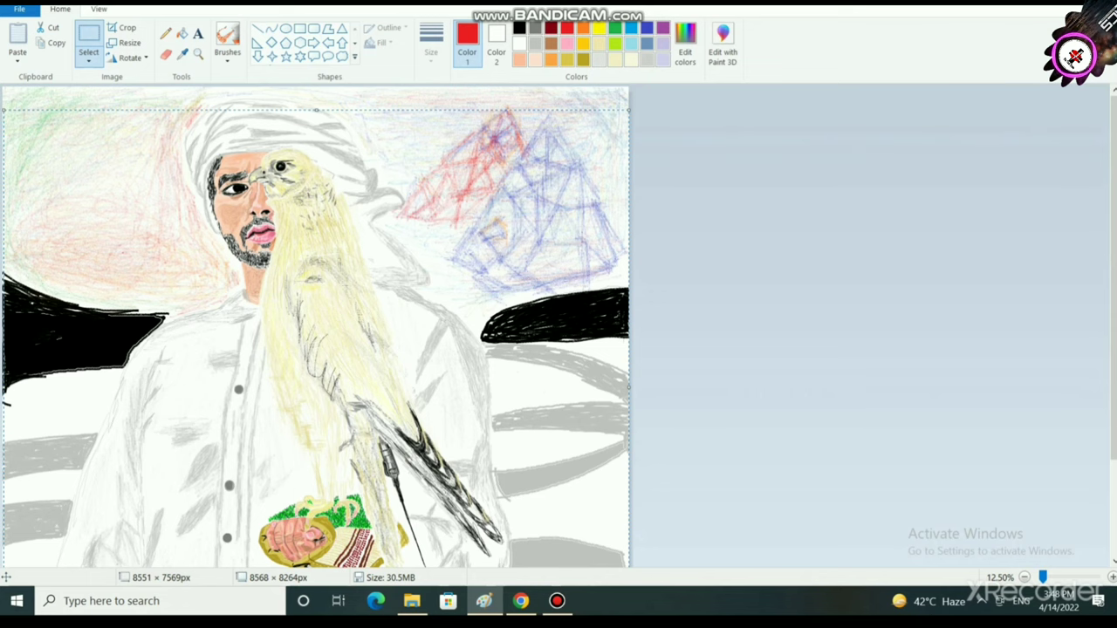
key("Escape")
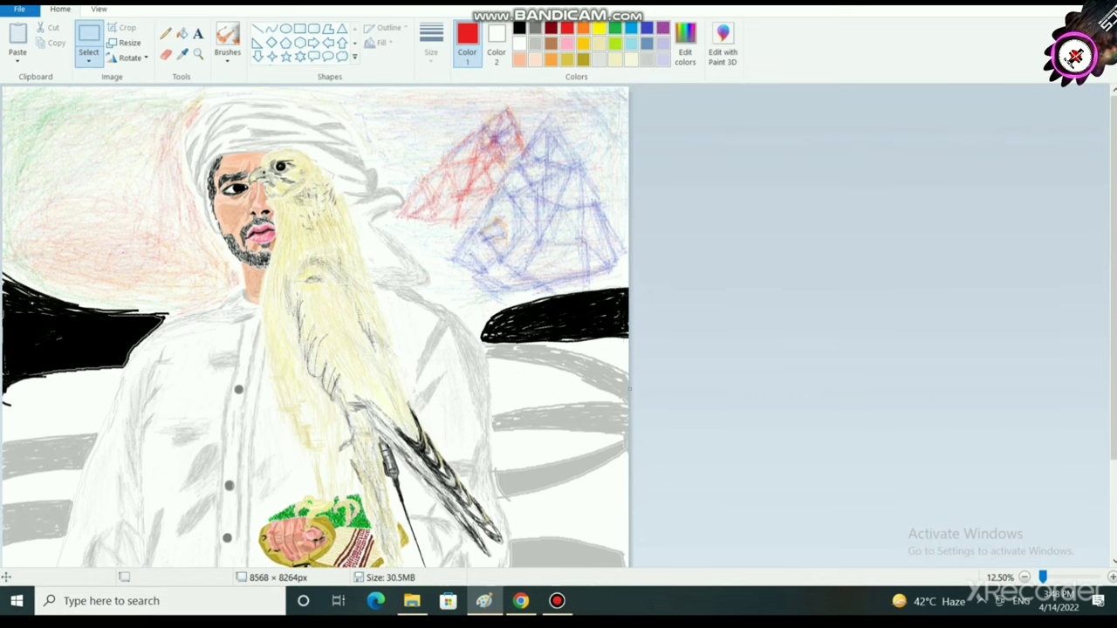
- Check the extended canvas from top to bottom and preview the complete painting at full screen
scroll(301, 447, "down", 3)
scroll(302, 448, "up", 3)
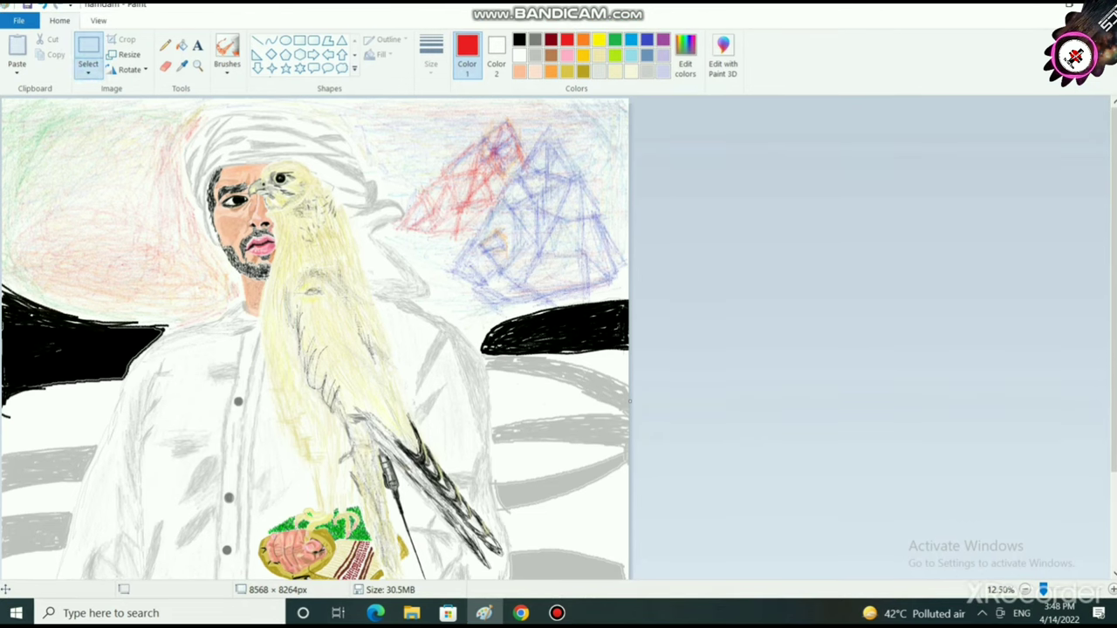
left_click(98, 20)
left_click(172, 54)
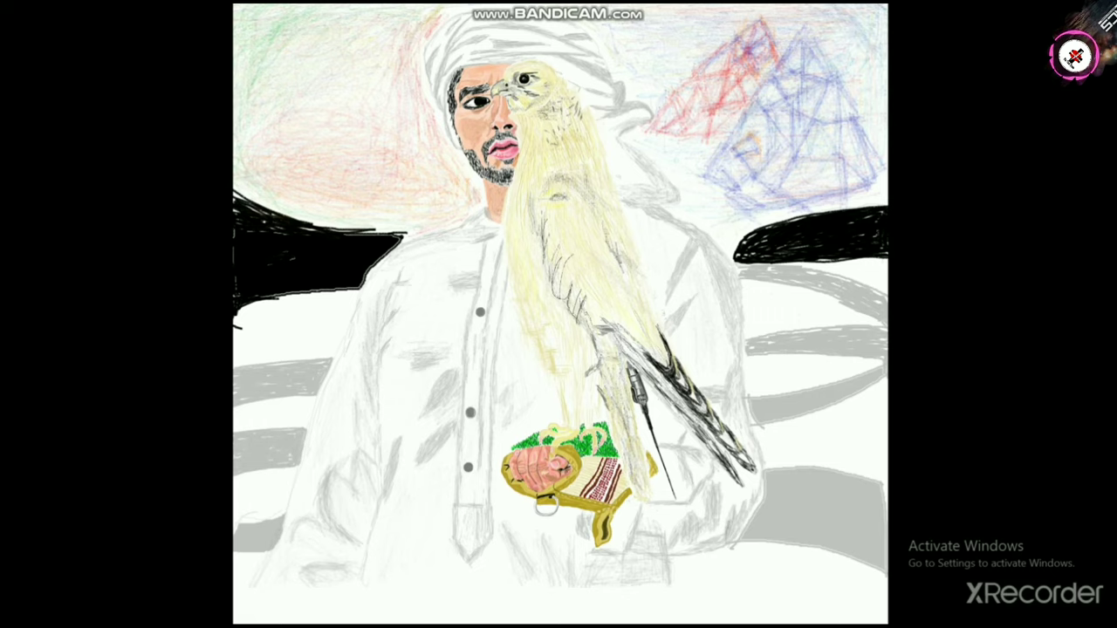
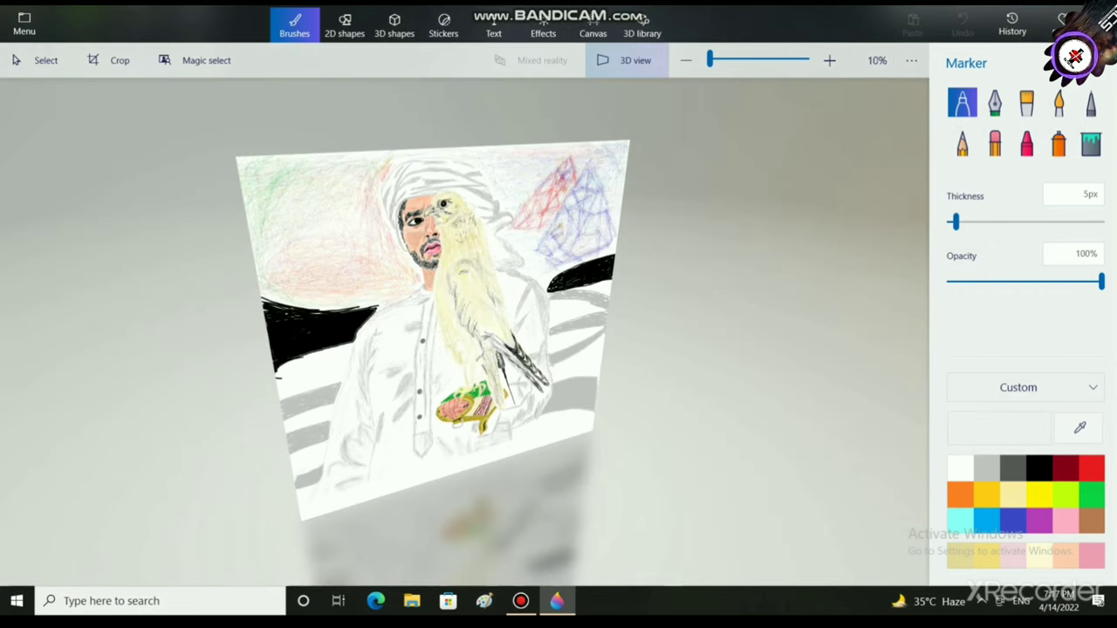
- Turn off the 3D view in Paint 3D and examine the falcon's tail, talons and the man's hand up close, up to 400% zoom
left_click(627, 60)
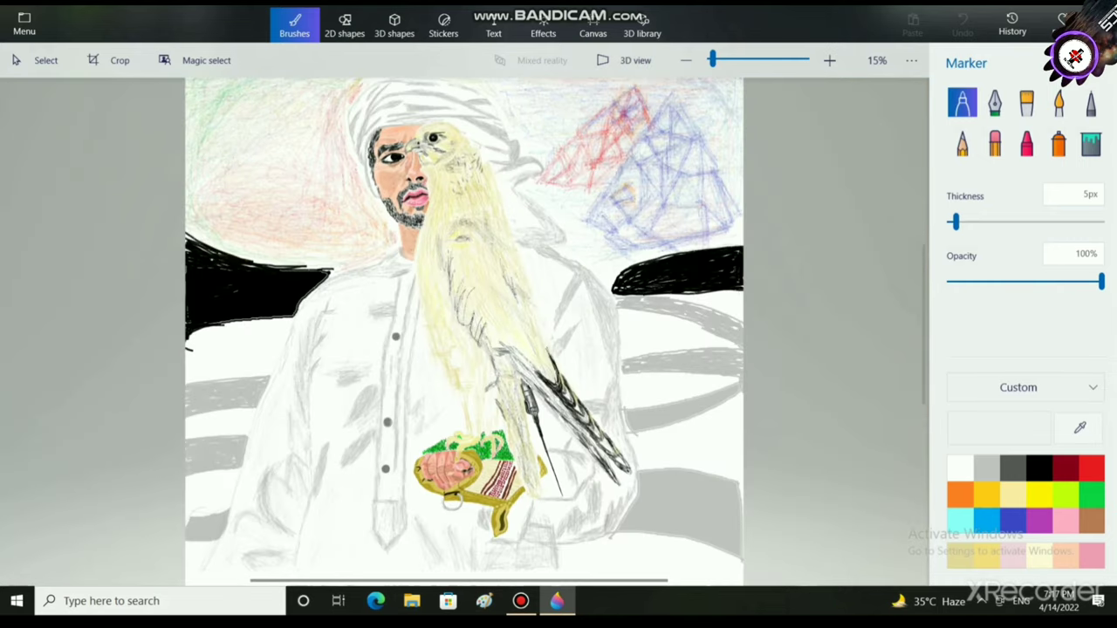
scroll(464, 325, "down", 1)
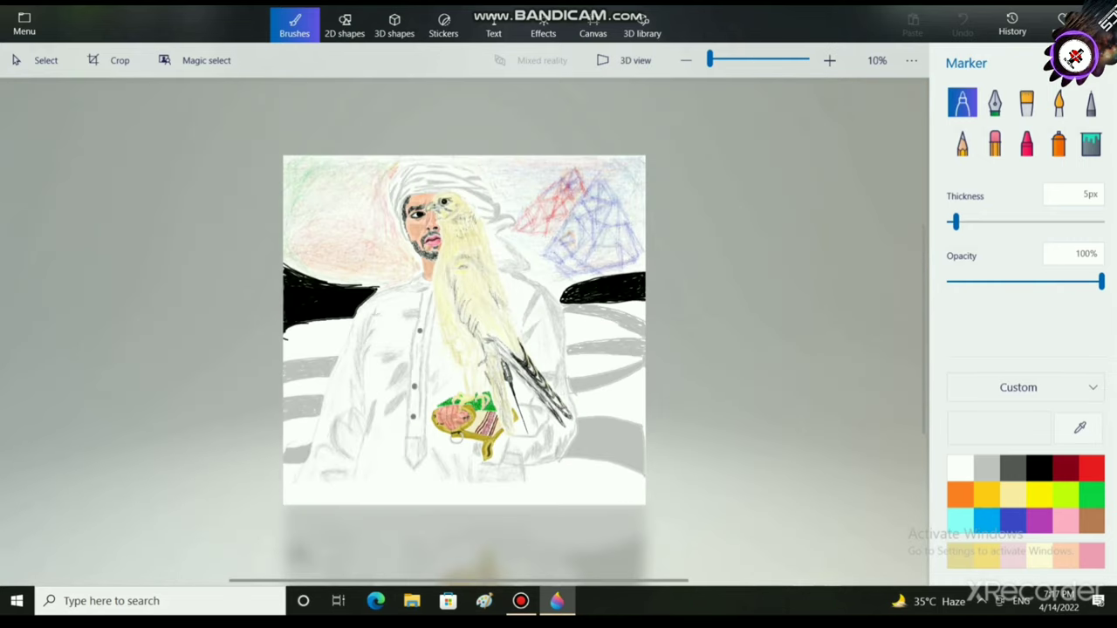
key("ctrl+plus")
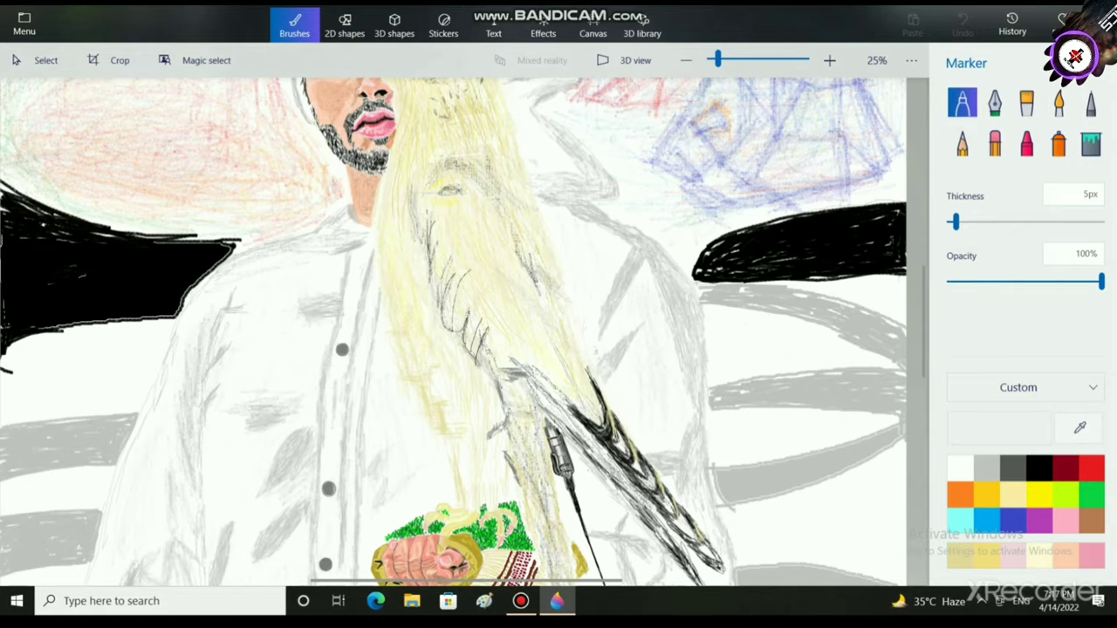
scroll(464, 331, "up", 2)
scroll(464, 331, "down", 3)
scroll(464, 331, "down", 1)
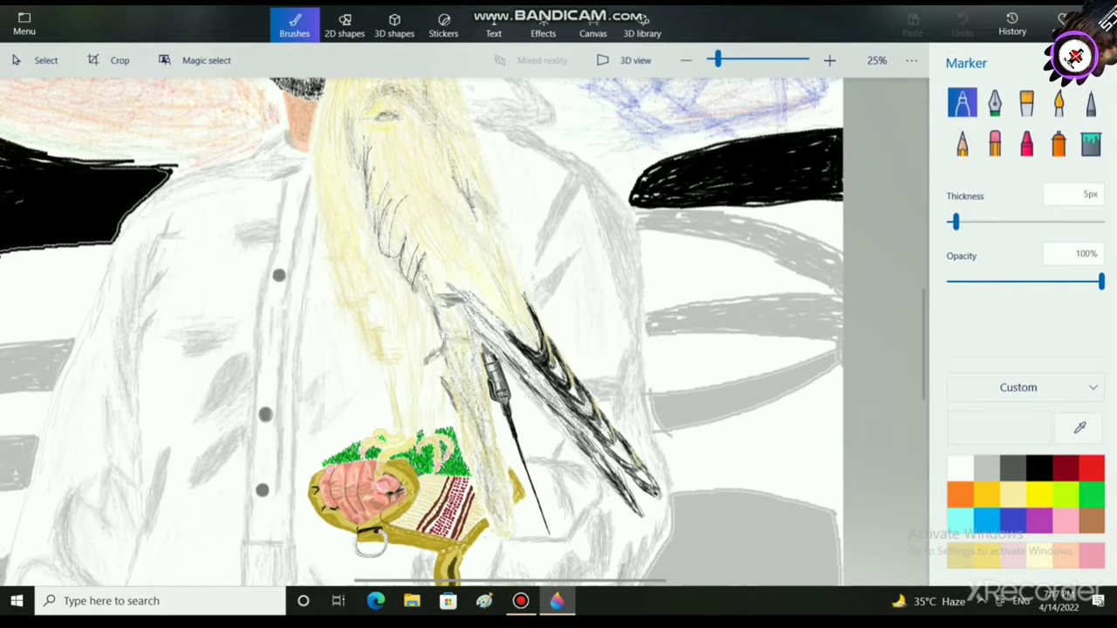
scroll(465, 332, "down", 2)
scroll(524, 332, "up", 1)
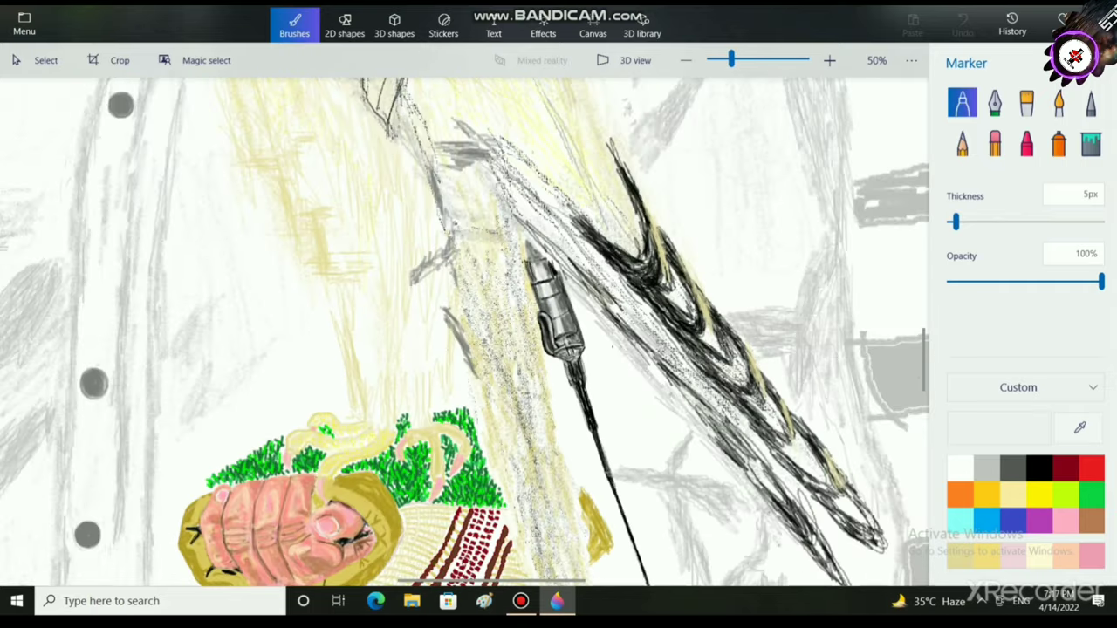
scroll(464, 331, "down", 3)
scroll(488, 288, "up", 2)
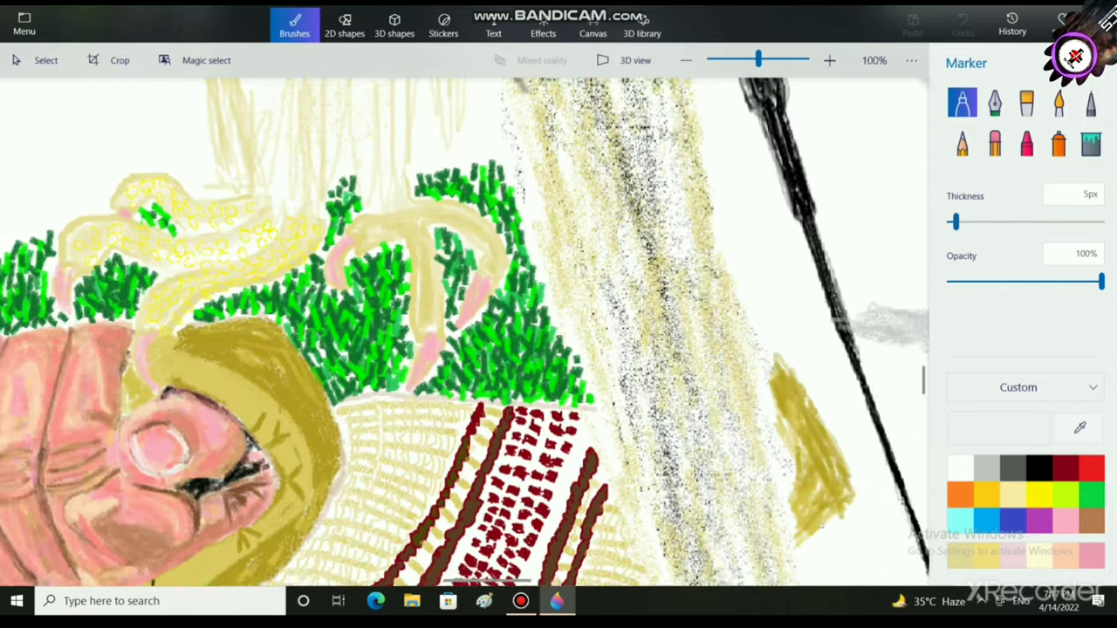
key("ctrl+plus")
scroll(465, 331, "down", 2)
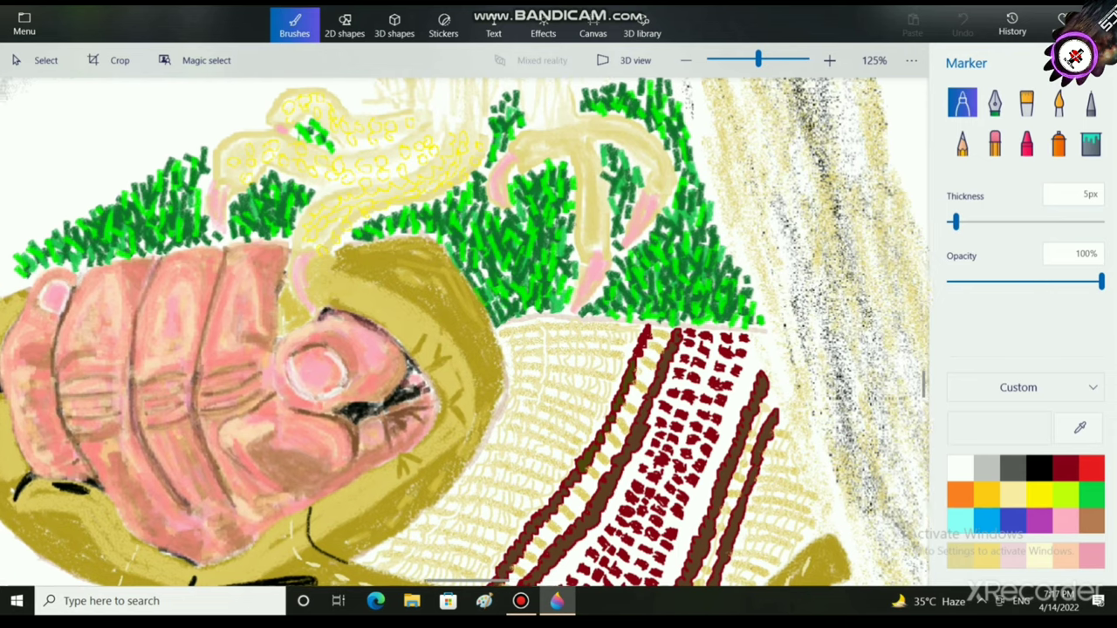
key("ctrl+plus")
key("ctrl+plus")
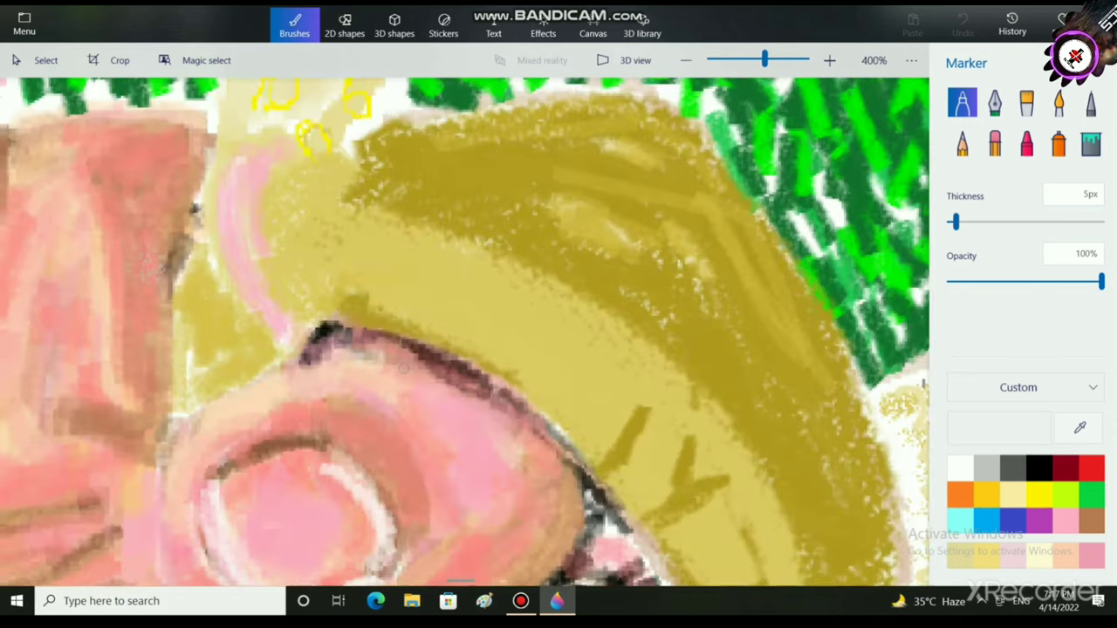
- Examine the man's thumb, the glove edge, the falcon's talons and the green grass strokes up close, up to 600% zoom
scroll(404, 369, "up", 5)
scroll(428, 365, "down", 4)
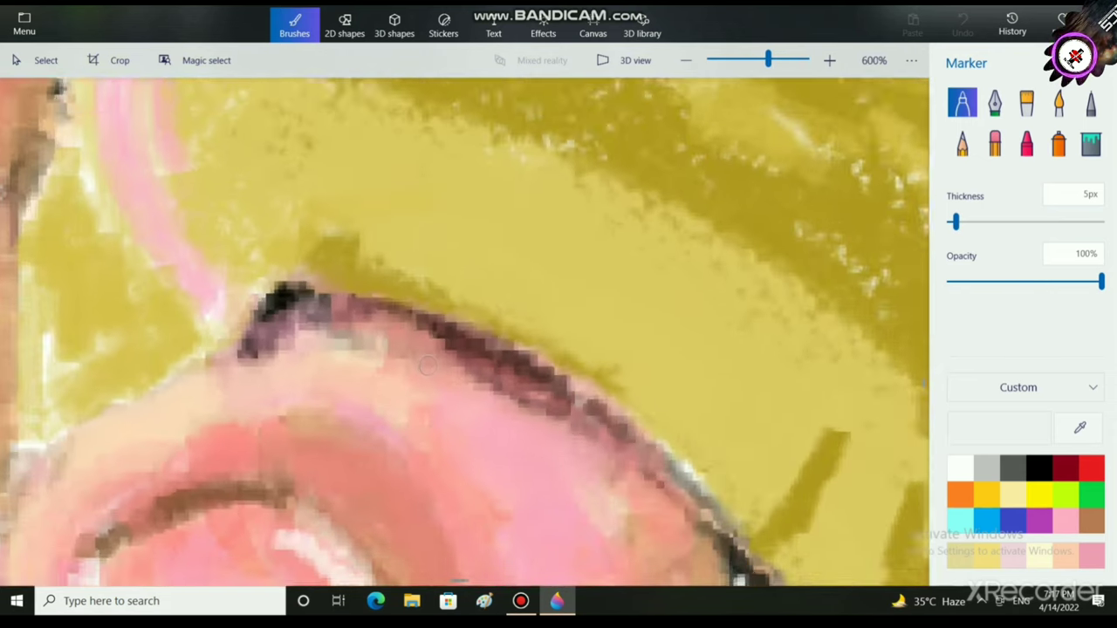
key("ctrl+minus")
scroll(428, 384, "down", 3)
scroll(489, 384, "up", 2)
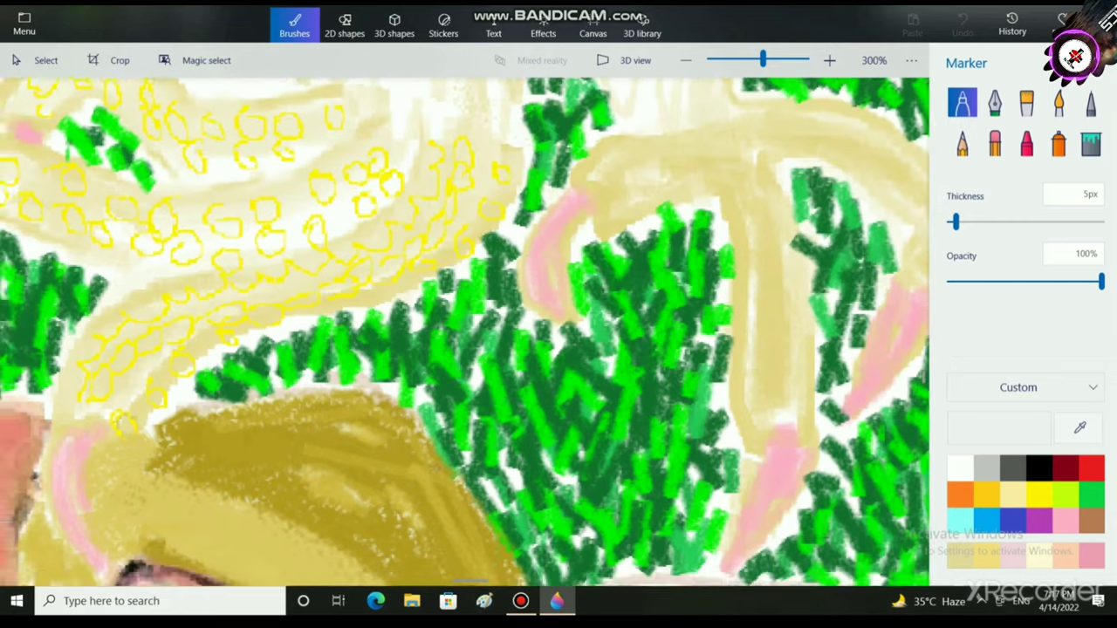
scroll(489, 392, "up", 1)
scroll(559, 384, "down", 2)
scroll(490, 422, "down", 3)
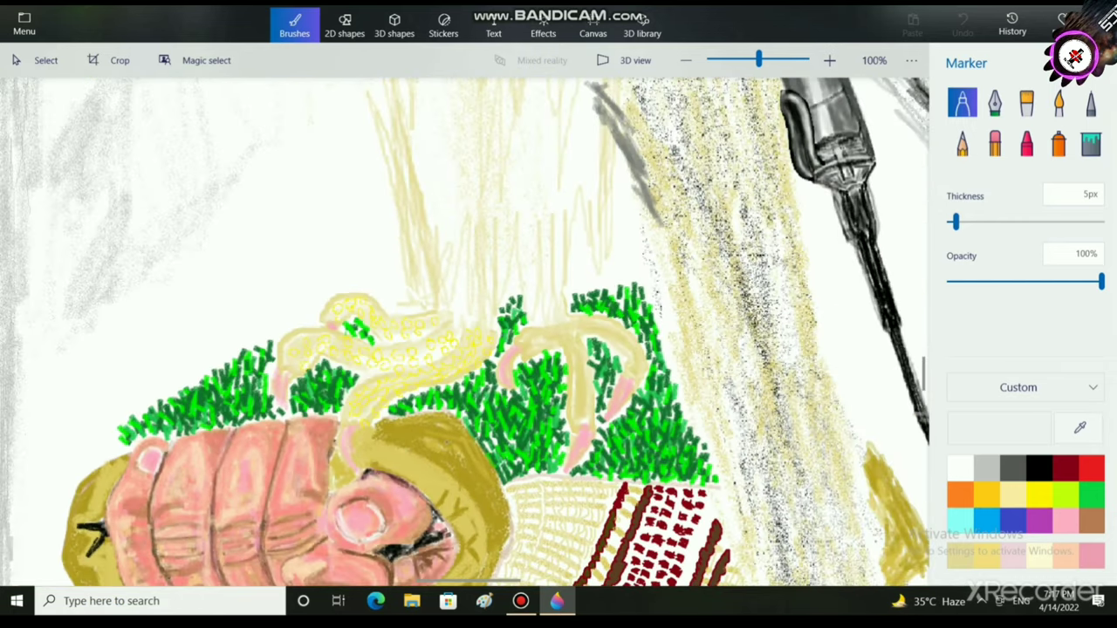
key("ctrl+plus")
key("ctrl+plus")
key("ctrl+plus")
mouse_move(445, 426)
left_mouse_down()
mouse_move(465, 360)
mouse_move(463, 260)
mouse_move(388, 365)
mouse_move(447, 354)
left_mouse_up()
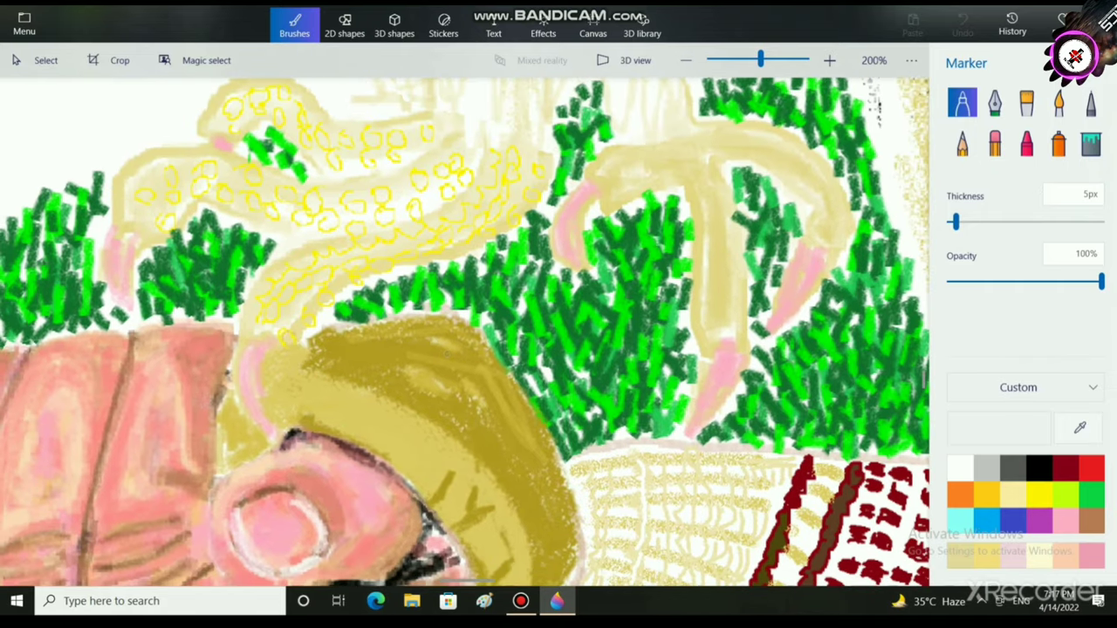
- Inspect the glove's cream cuff with its dark red stripes, the metal ring and the hanging strap between 150% and 50% zoom
key("ctrl+minus")
key("ctrl+minus")
scroll(465, 332, "down", 5)
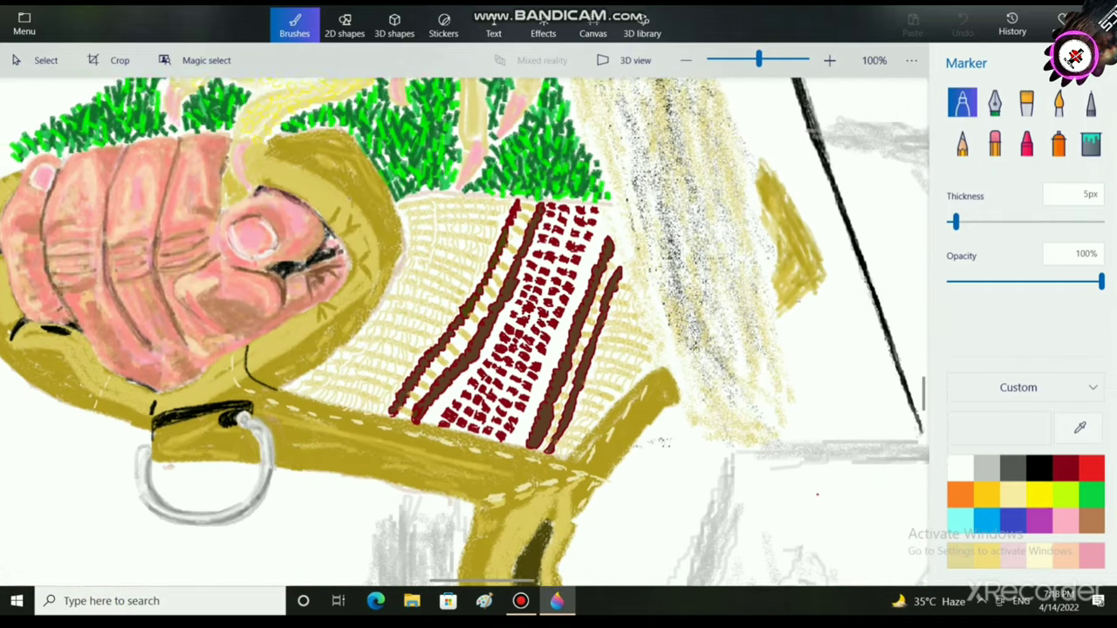
key("ctrl+plus")
key("ctrl+plus")
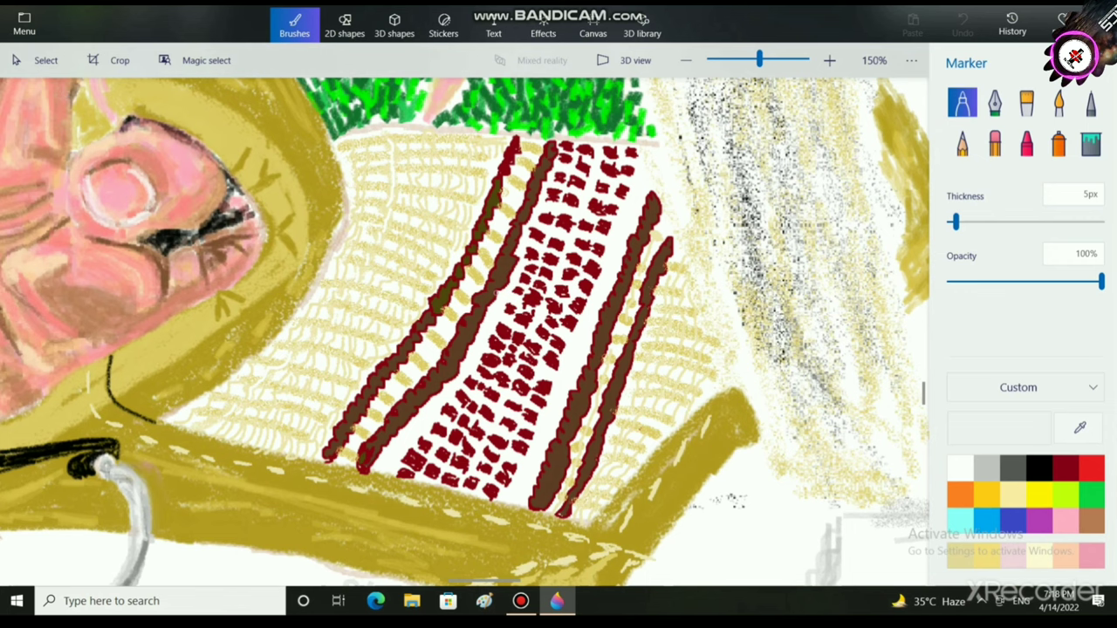
key("ctrl+minus")
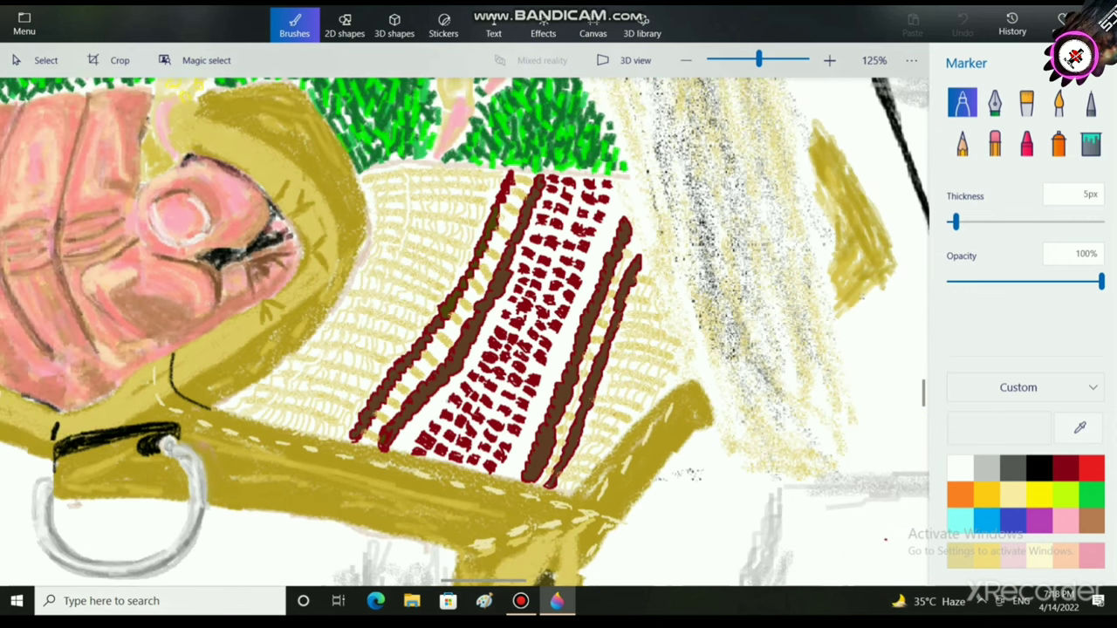
key("ctrl+minus")
scroll(465, 331, "down", 3)
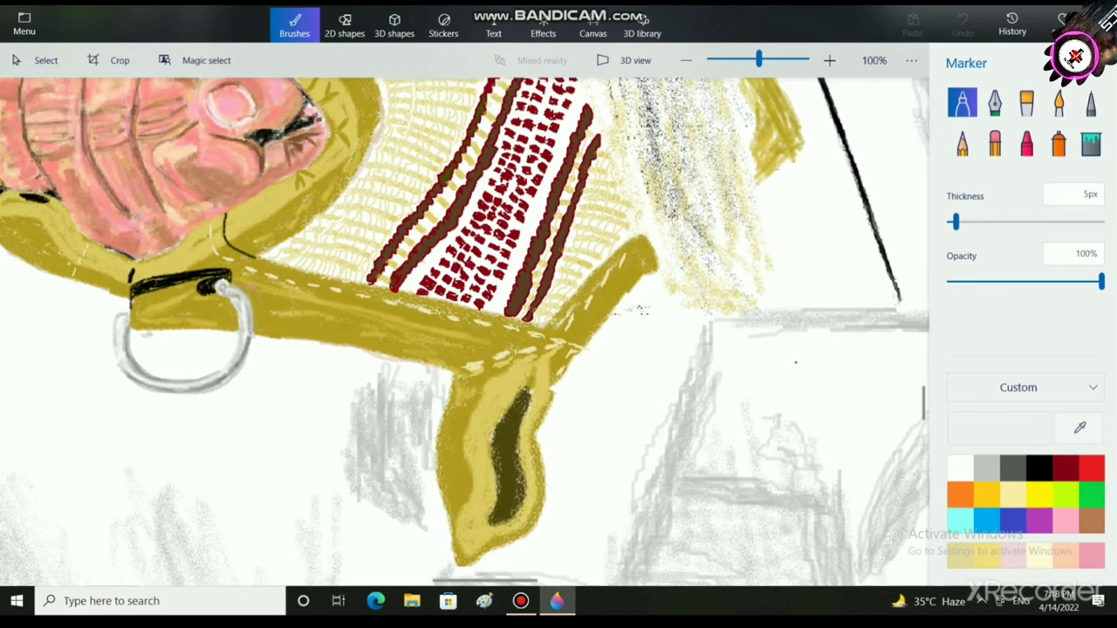
key("ctrl+minus")
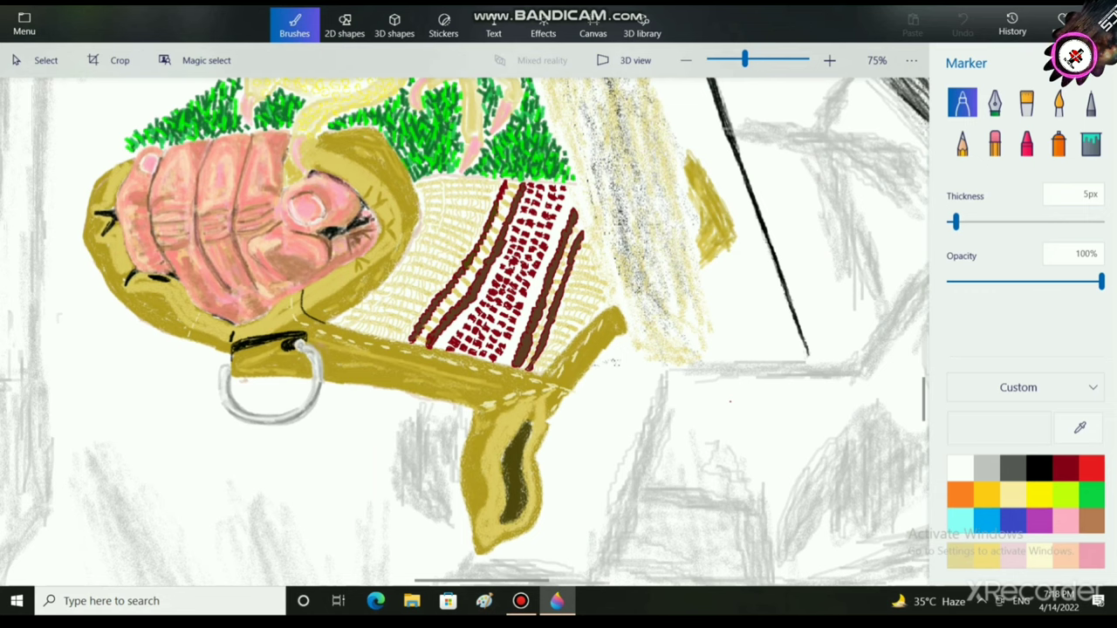
key("ctrl+minus")
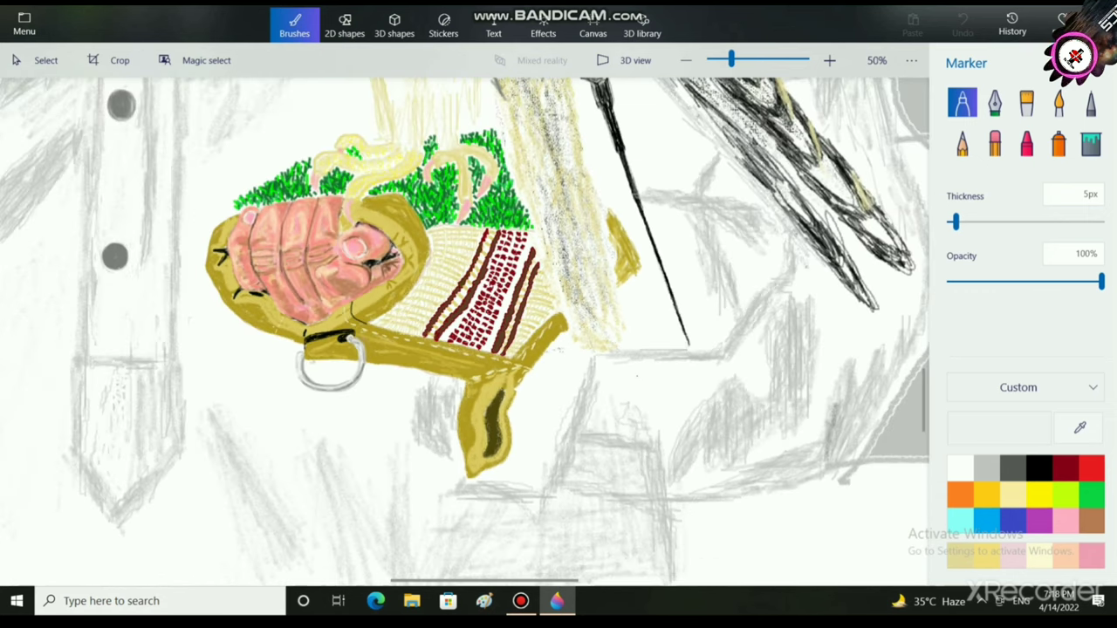
- Examine the falcon's black wing-tip feathers and the dark hanging cord beside its tail at 50% and 100% zoom
scroll(466, 331, "up", 3)
scroll(465, 331, "right", 2)
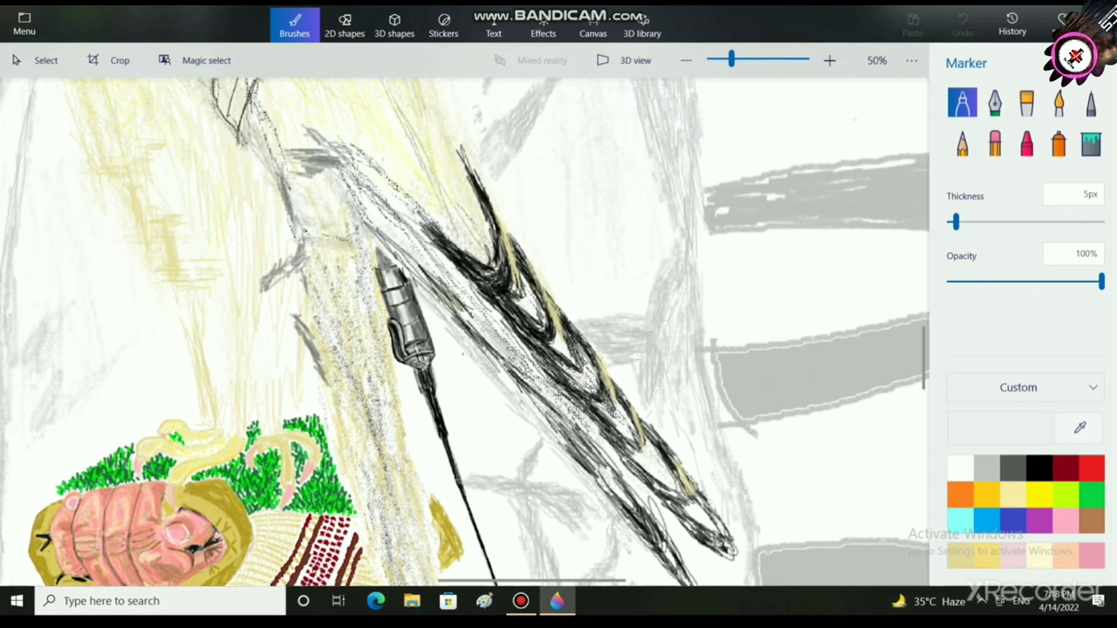
scroll(466, 331, "down", 1)
scroll(465, 332, "down", 1)
scroll(465, 331, "right", 1)
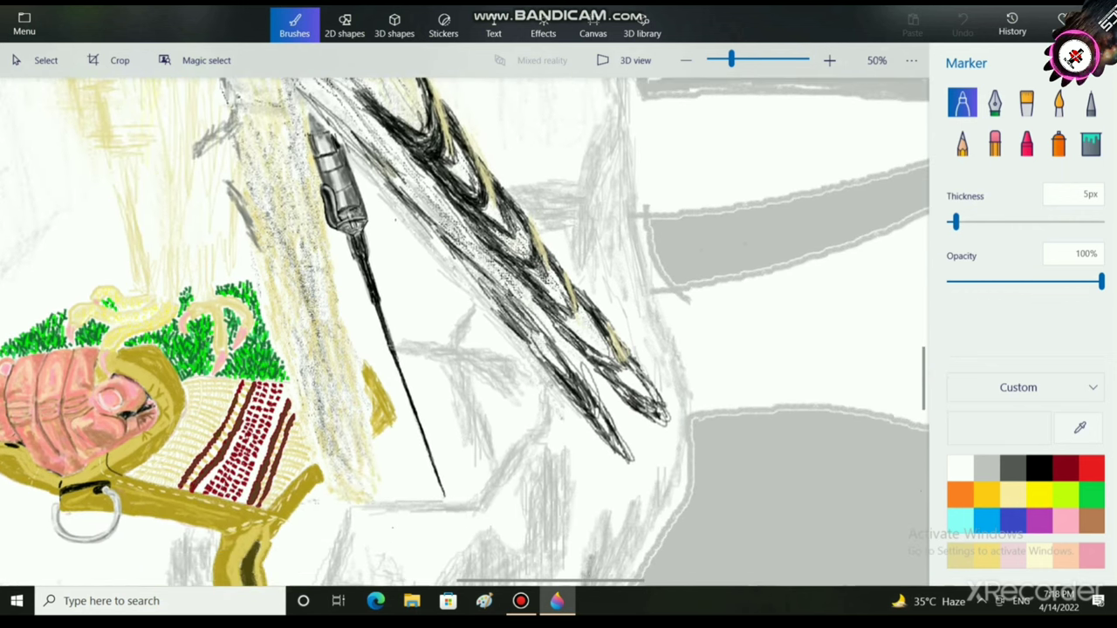
key("ctrl+plus")
key("ctrl+plus")
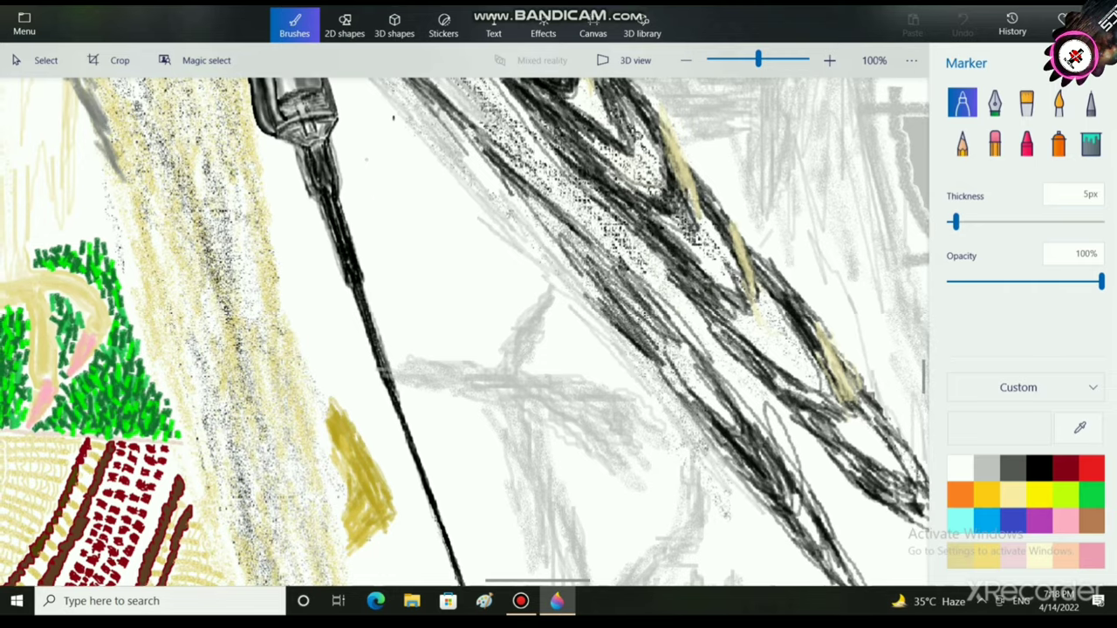
scroll(465, 331, "up", 3)
scroll(465, 332, "left", 2)
scroll(465, 332, "down", 1)
scroll(465, 332, "right", 3)
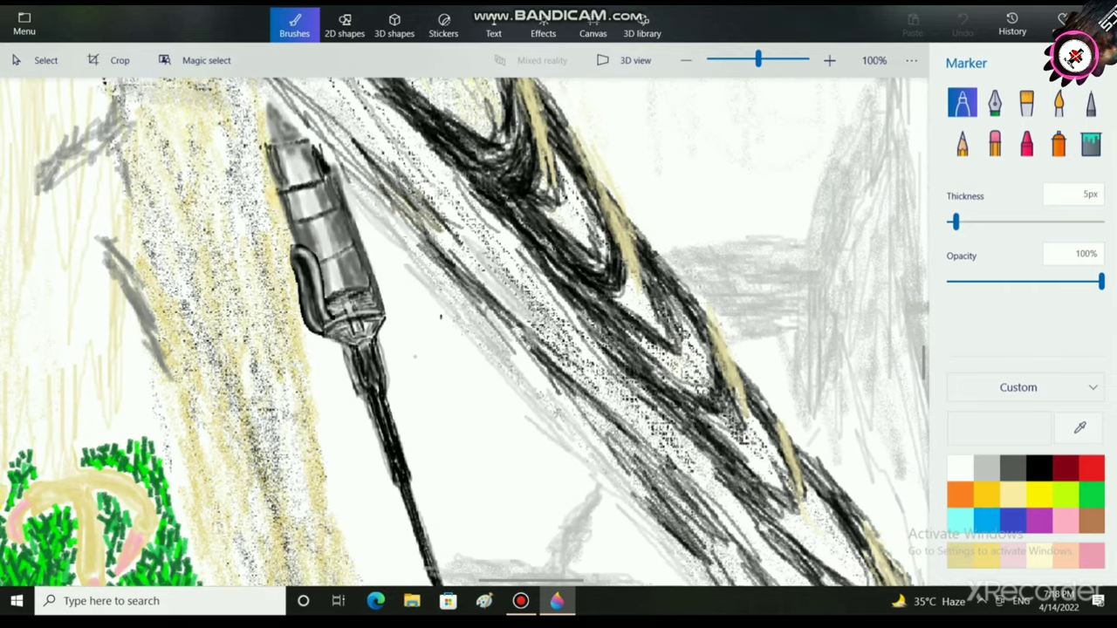
scroll(465, 332, "down", 2)
scroll(466, 332, "right", 3)
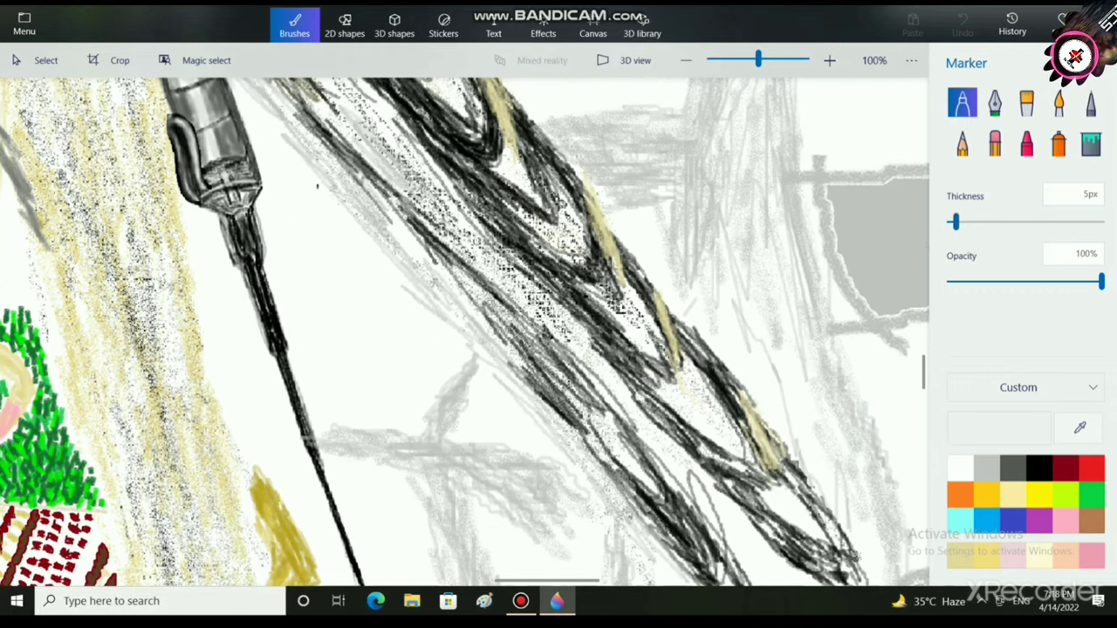
scroll(465, 332, "down", 2)
scroll(465, 332, "right", 3)
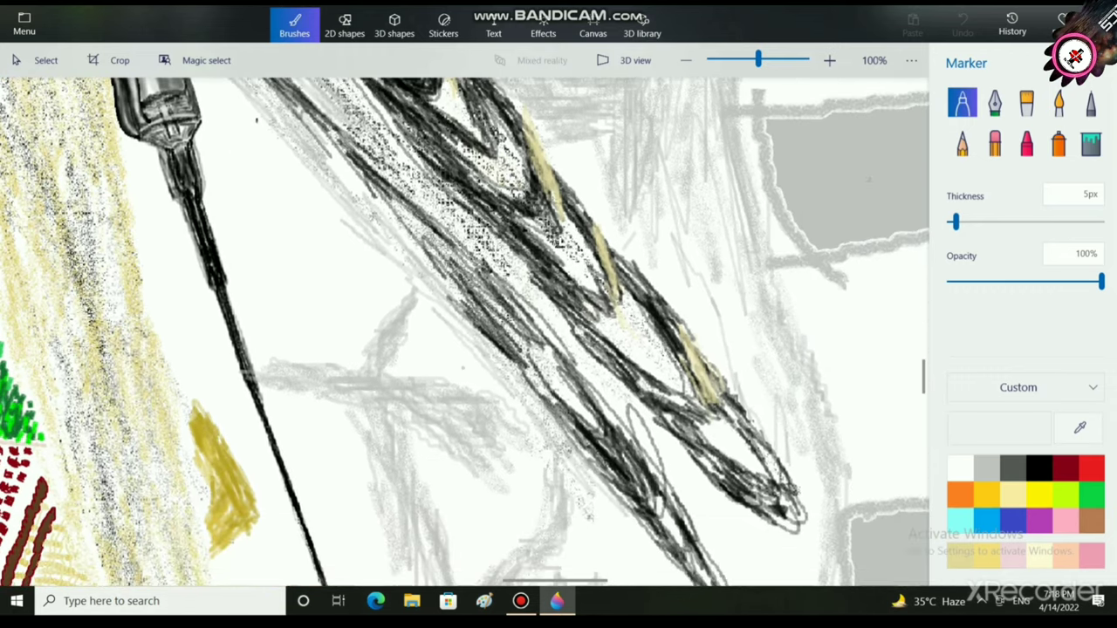
scroll(465, 332, "up", 3)
scroll(466, 332, "left", 4)
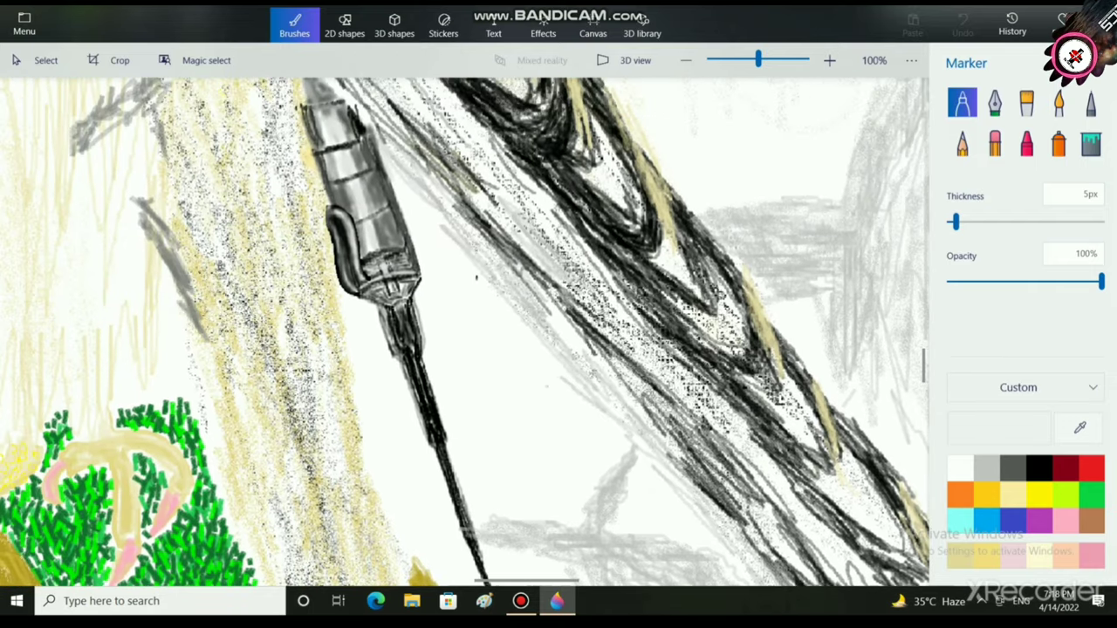
- Follow the falcon's yellow body feathers upward from the wing to the chest beside the man's face, checking the strokes
scroll(465, 332, "up", 5)
scroll(465, 331, "left", 4)
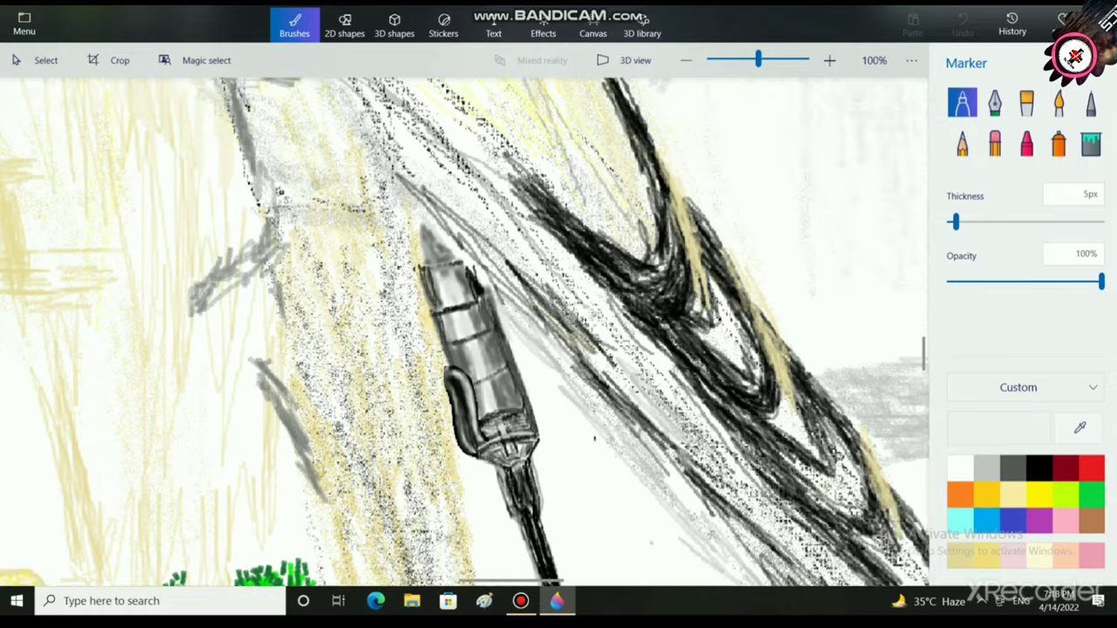
scroll(465, 332, "down", 1)
scroll(465, 331, "left", 1)
scroll(465, 331, "up", 5)
scroll(465, 332, "left", 2)
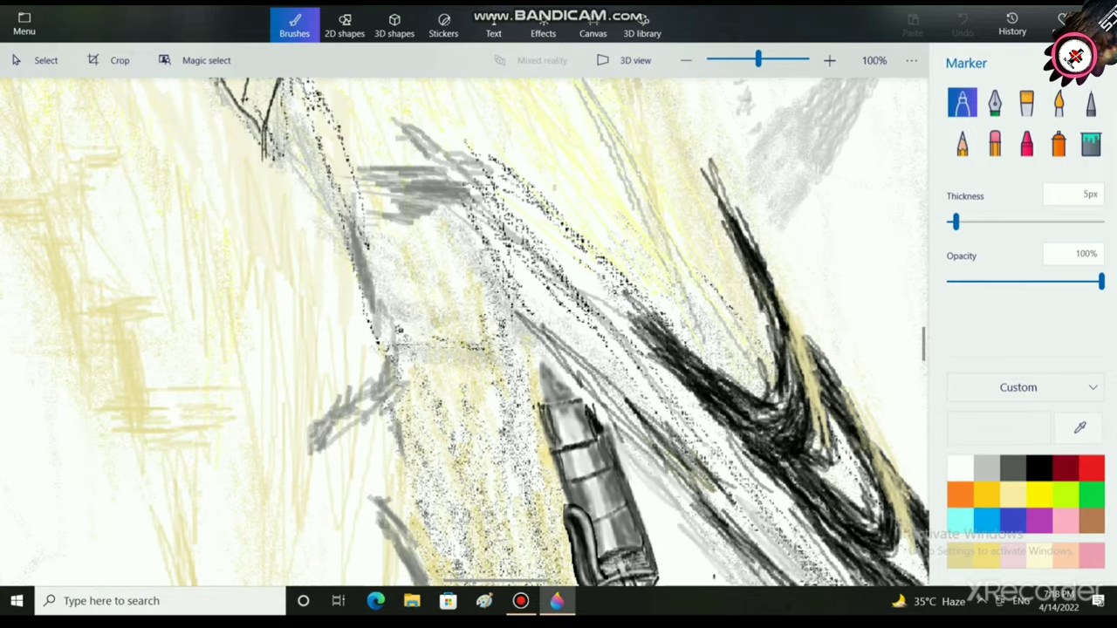
scroll(465, 332, "up", 1)
scroll(466, 332, "left", 1)
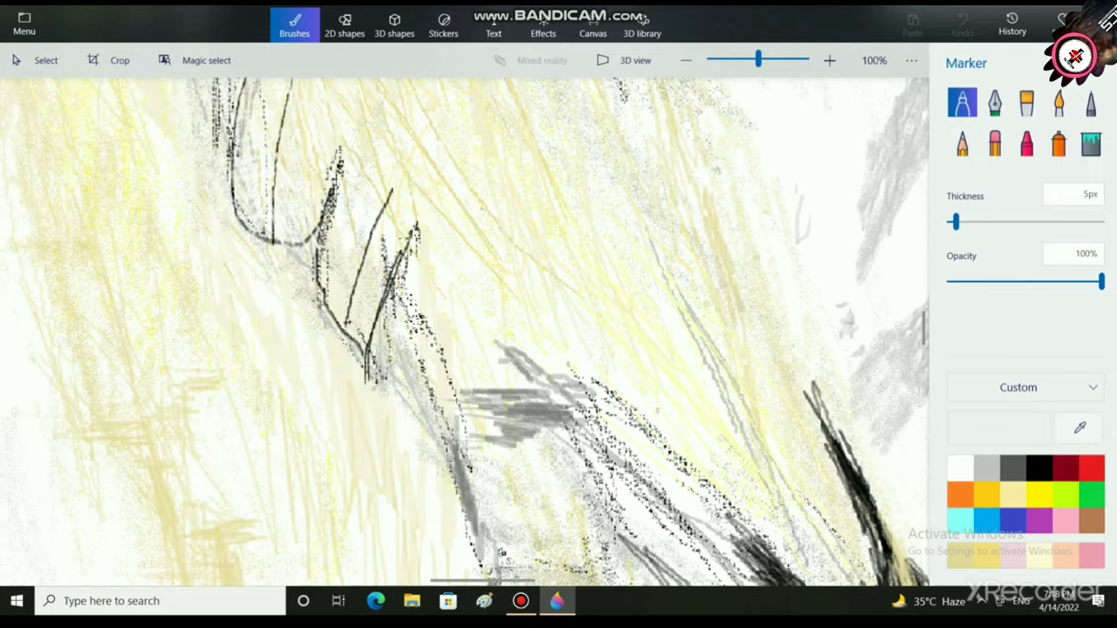
scroll(465, 332, "up", 4)
scroll(465, 331, "left", 3)
scroll(465, 332, "up", 6)
scroll(465, 332, "right", 1)
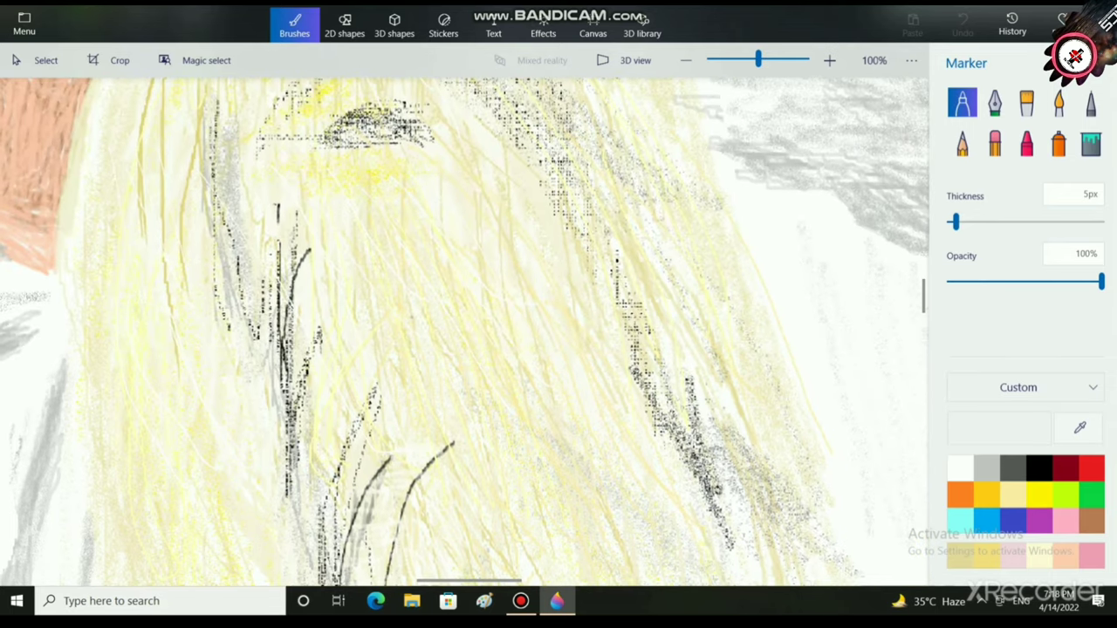
scroll(465, 332, "down", 3)
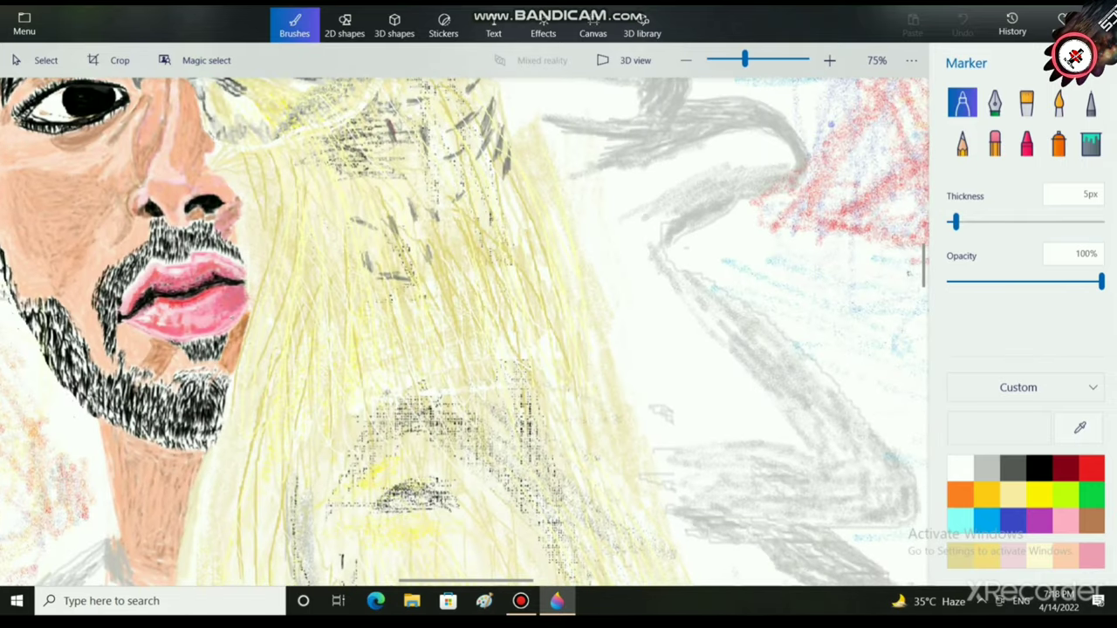
- Review the man's face with the falcon's head and the red and blue pyramids in the sky, up to 200% zoom
scroll(465, 331, "up", 5)
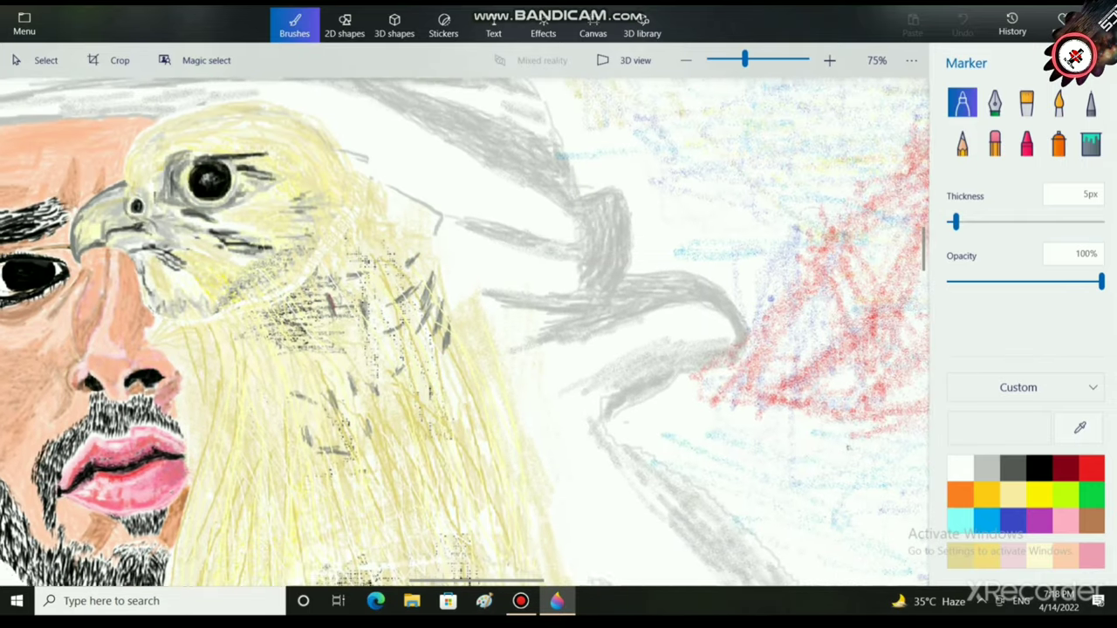
scroll(465, 332, "left", 2)
scroll(368, 395, "up", 4)
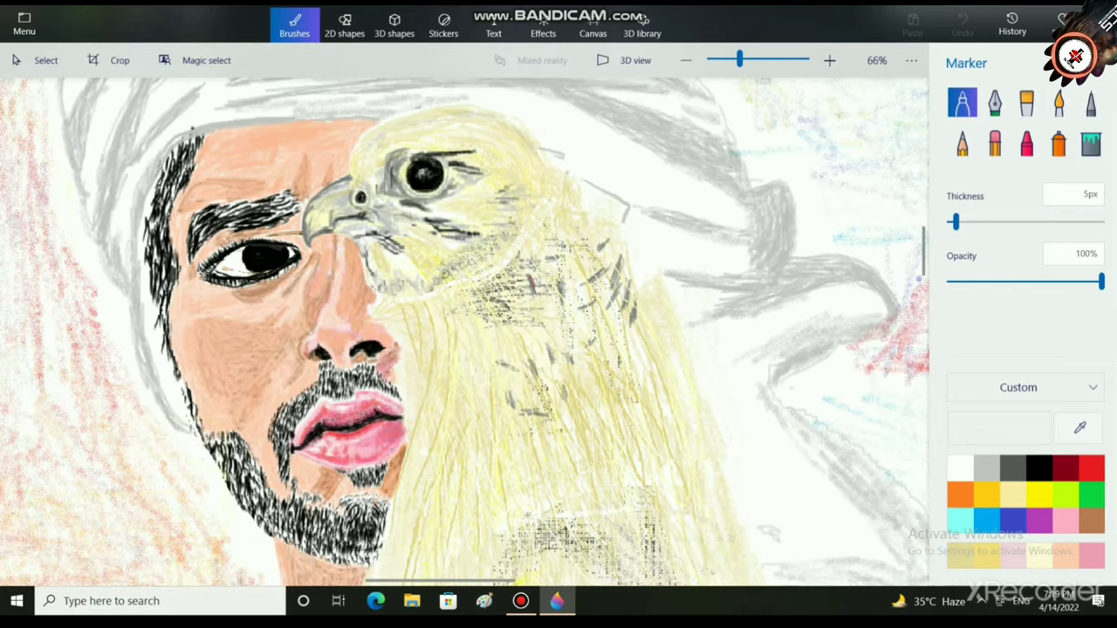
scroll(335, 311, "up", 4)
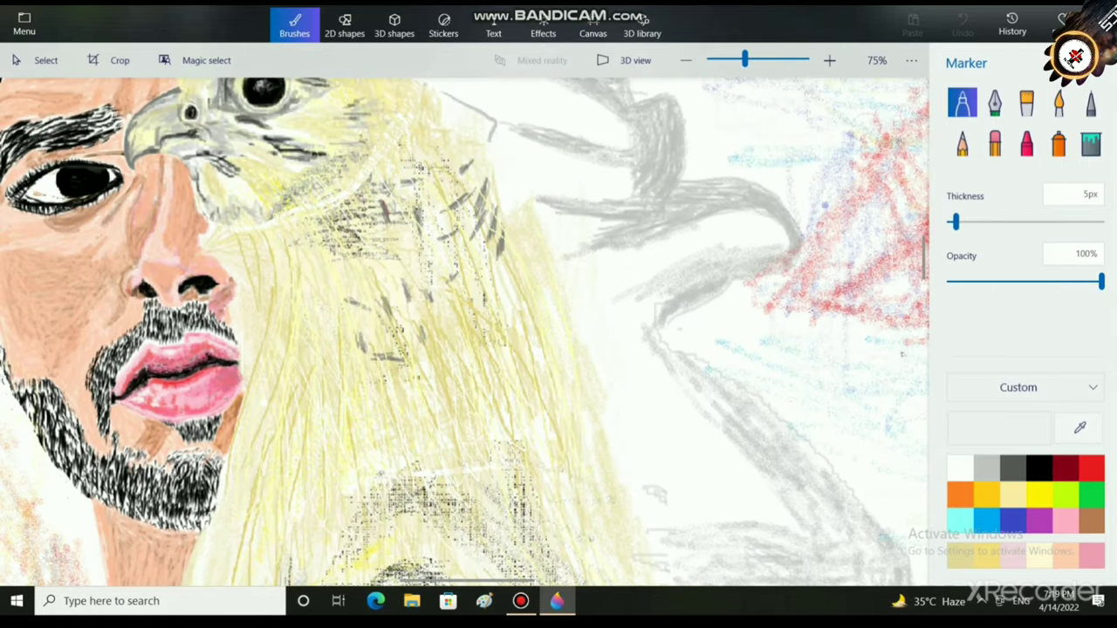
scroll(464, 332, "right", 5)
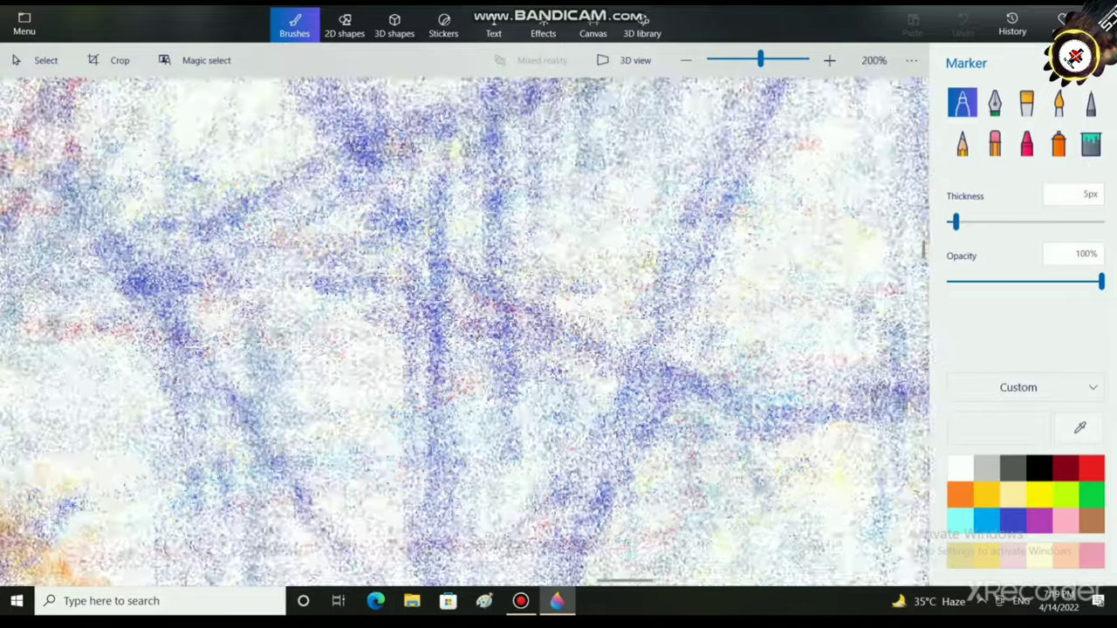
scroll(480, 321, "down", 3)
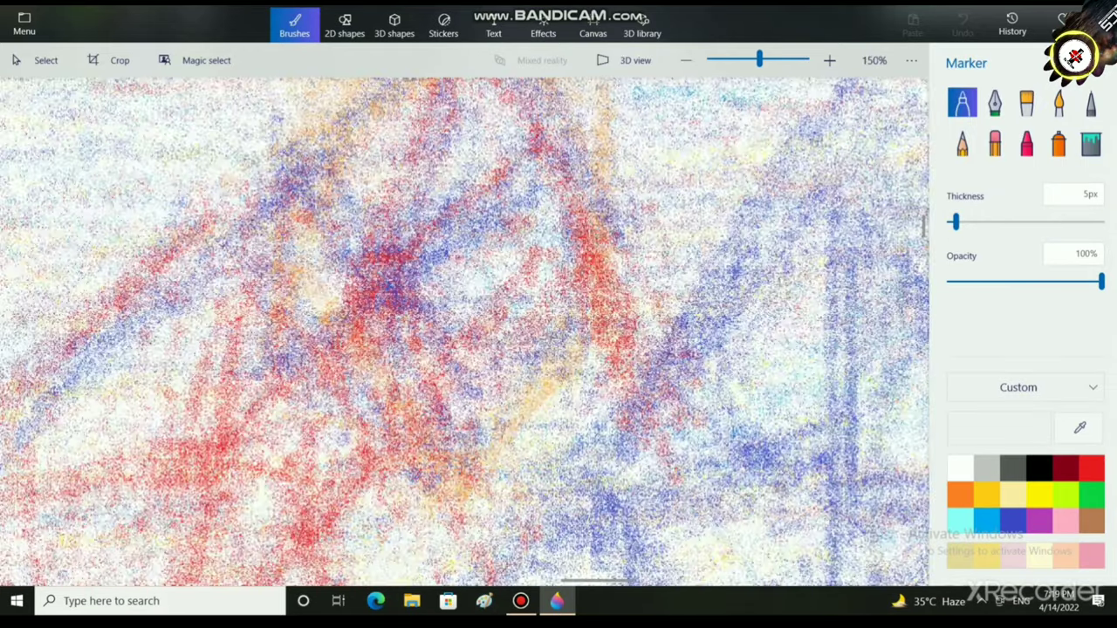
scroll(406, 307, "up", 4)
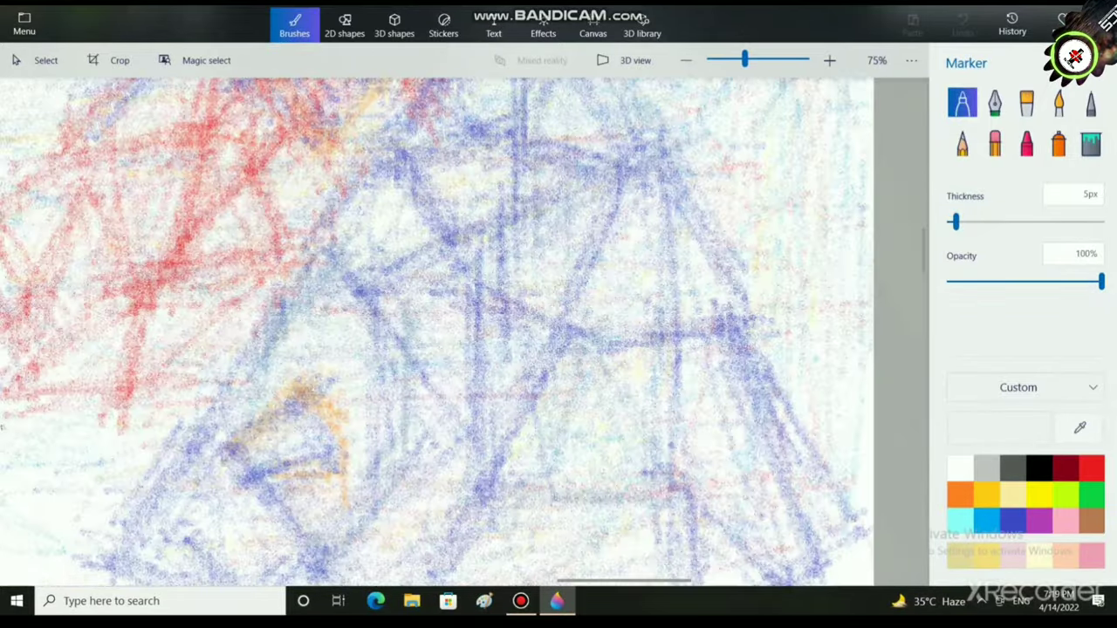
scroll(525, 265, "up", 4)
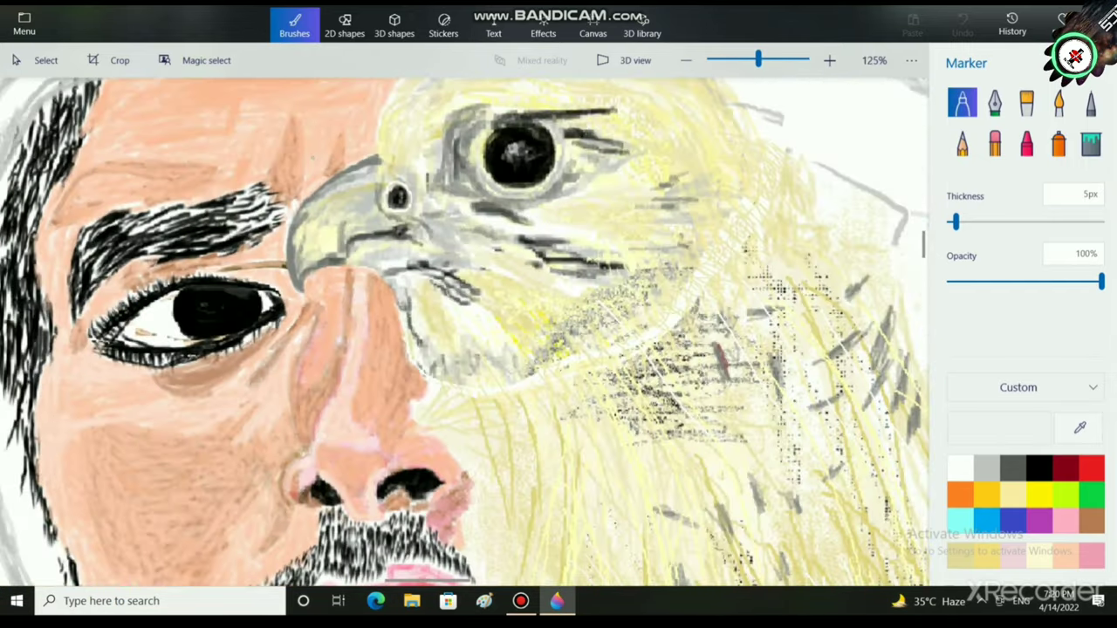
- Tint the white areas on both sides of the man's iris light pink with the Watercolor brush at 8px thickness and 75% opacity
scroll(464, 331, "left", 2)
scroll(464, 332, "up", 1)
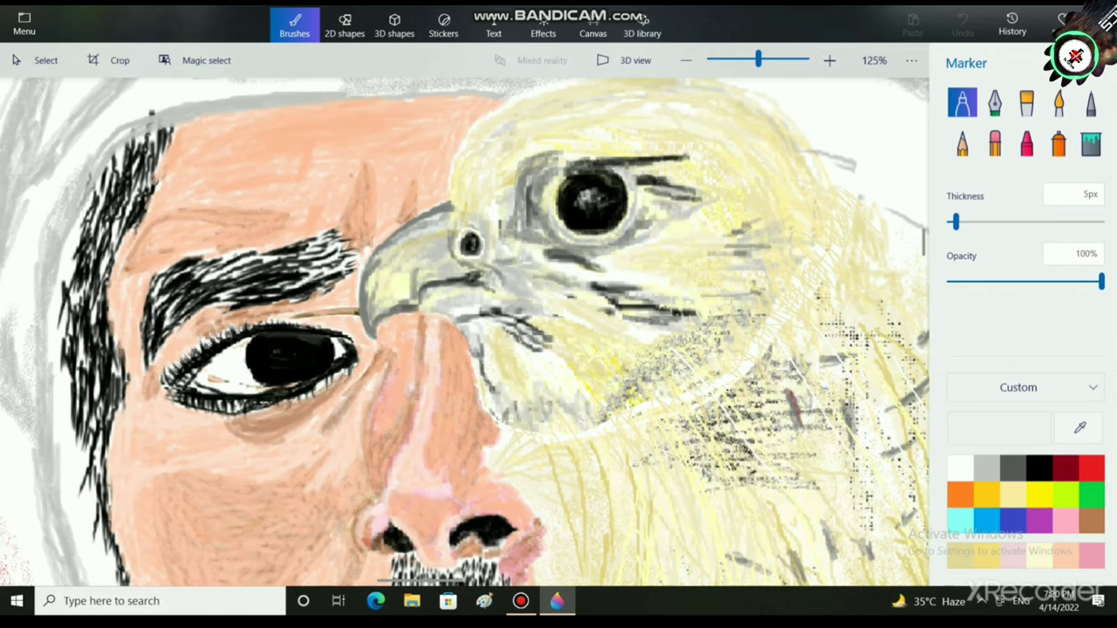
scroll(465, 332, "down", 1)
scroll(375, 305, "down", 1)
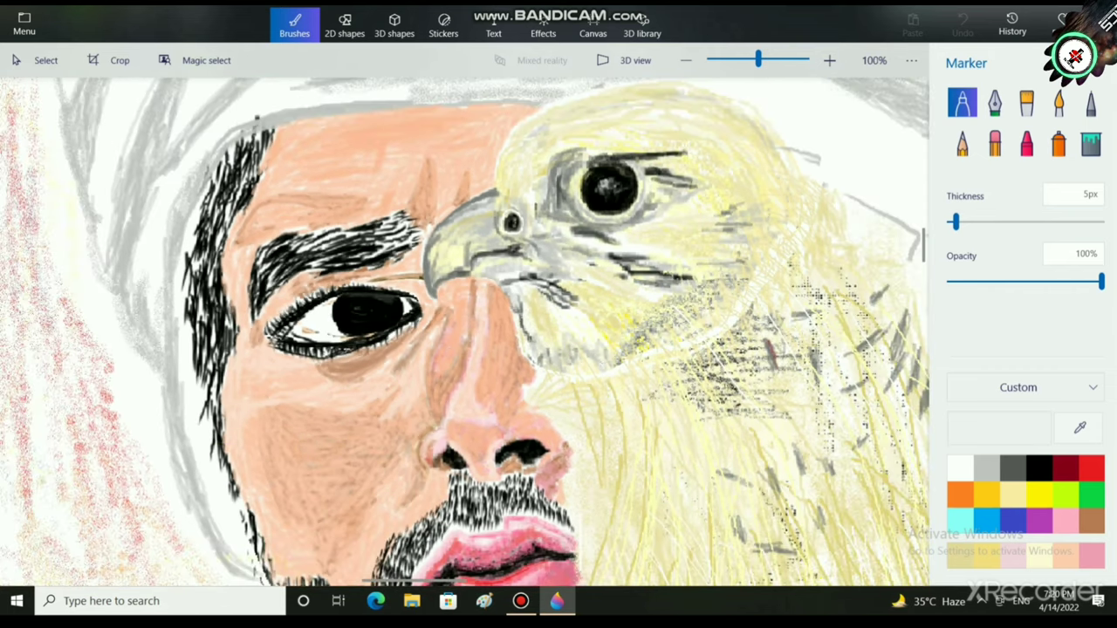
scroll(375, 305, "up", 6)
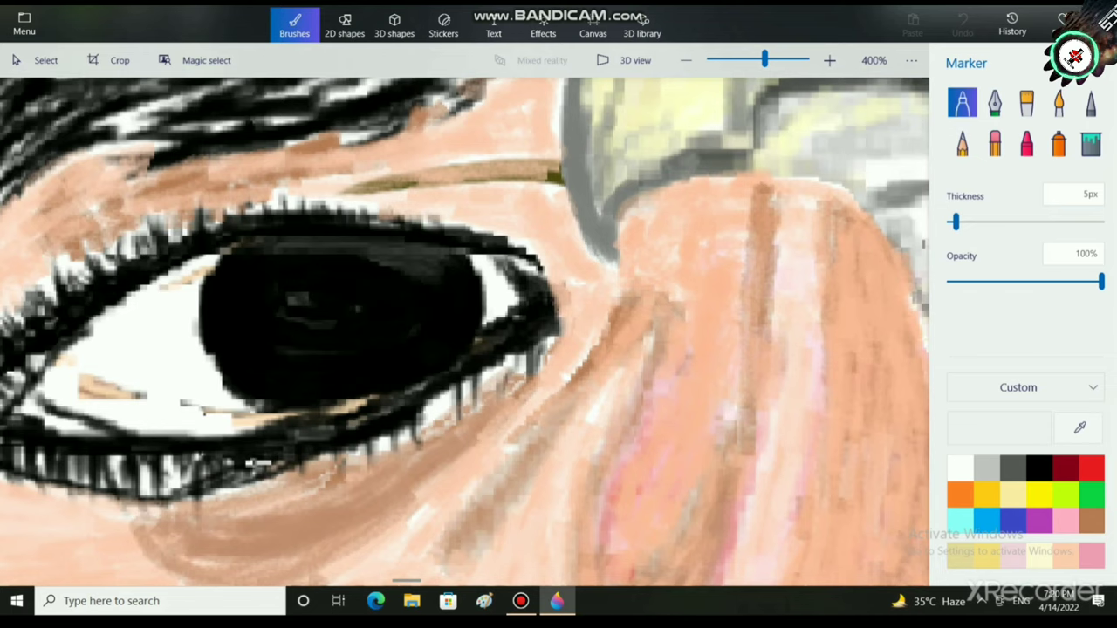
left_click(1059, 103)
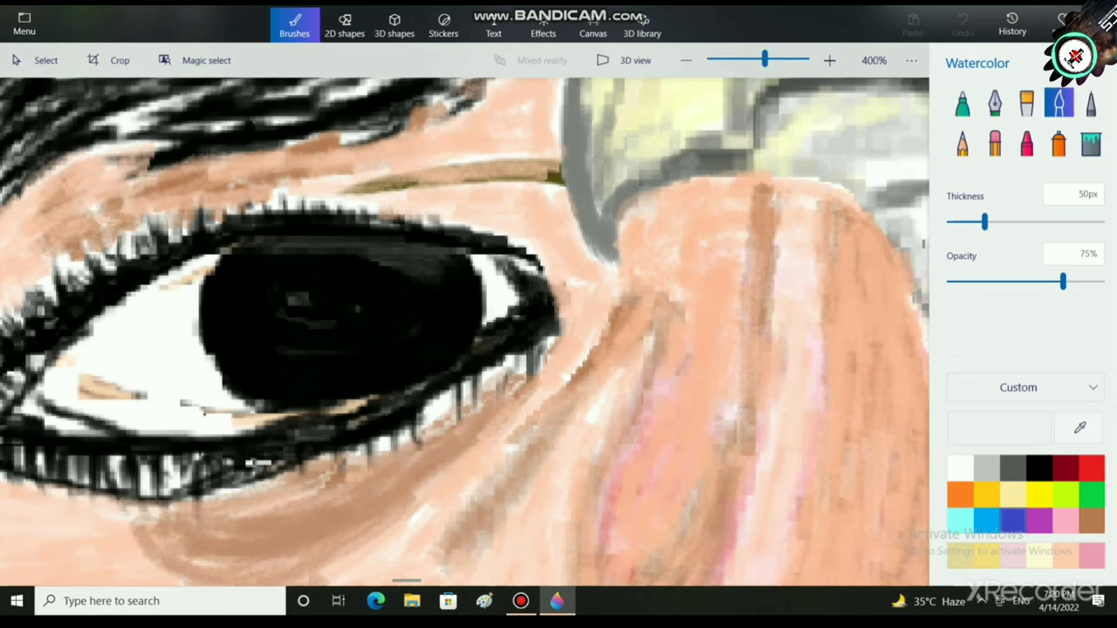
left_click(1065, 521)
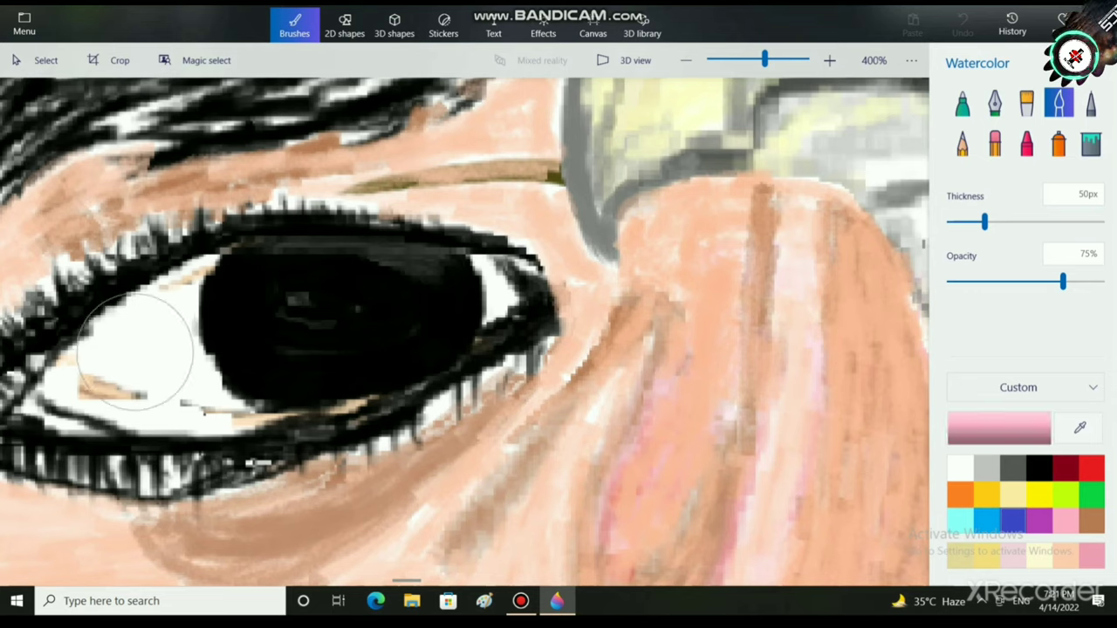
left_click_drag(985, 222, 951, 222)
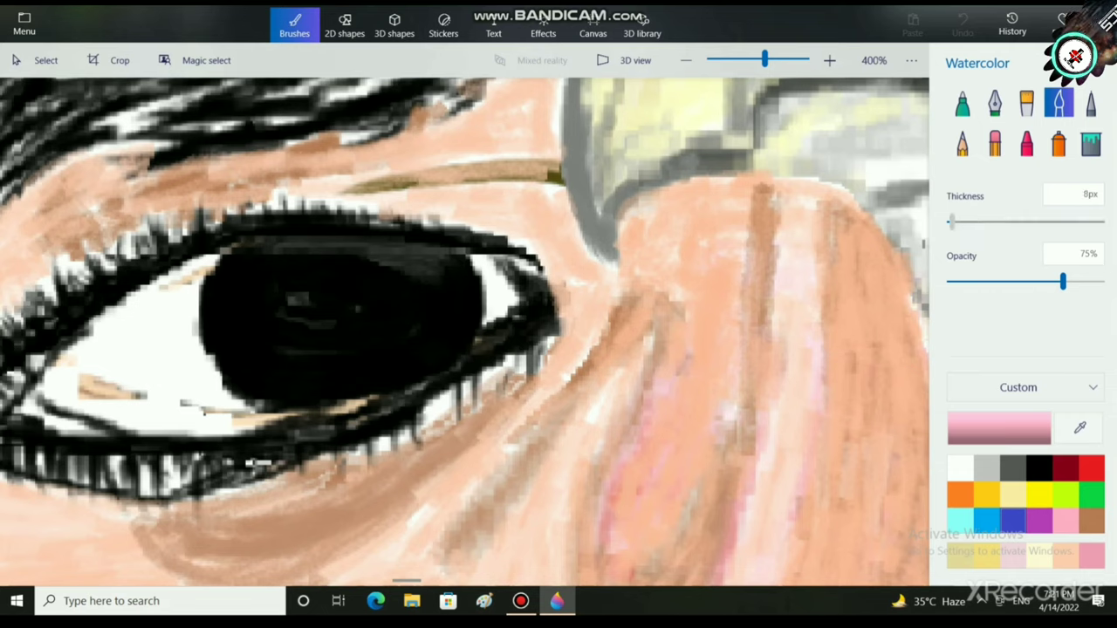
mouse_move(149, 334)
left_mouse_down()
mouse_move(122, 360)
mouse_move(139, 326)
mouse_move(60, 382)
mouse_move(123, 305)
mouse_move(33, 360)
left_mouse_up()
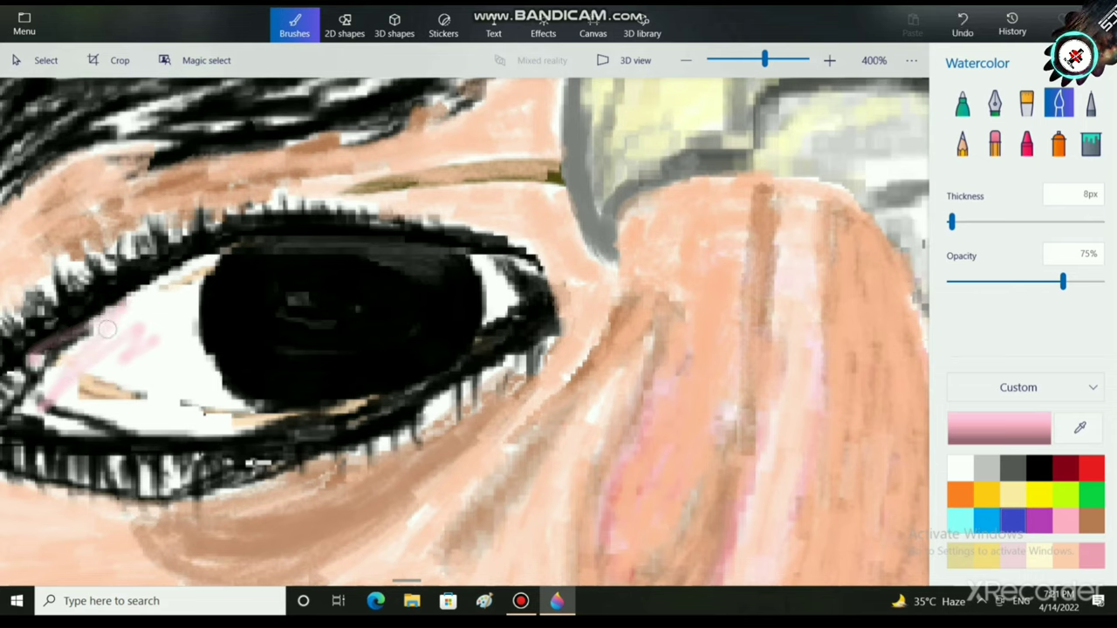
key("ctrl+z")
mouse_move(157, 290)
left_mouse_down()
mouse_move(32, 402)
mouse_move(241, 417)
mouse_move(232, 406)
mouse_move(190, 426)
mouse_move(61, 422)
mouse_move(81, 415)
mouse_move(71, 379)
mouse_move(139, 277)
mouse_move(93, 325)
mouse_move(176, 261)
mouse_move(135, 290)
mouse_move(184, 275)
mouse_move(89, 330)
mouse_move(38, 395)
mouse_move(223, 421)
mouse_move(53, 427)
mouse_move(175, 430)
mouse_move(116, 418)
mouse_move(167, 416)
mouse_move(96, 397)
mouse_move(179, 399)
mouse_move(72, 391)
mouse_move(212, 410)
mouse_move(117, 395)
mouse_move(192, 402)
mouse_move(107, 367)
mouse_move(222, 409)
mouse_move(109, 375)
mouse_move(164, 309)
mouse_move(97, 350)
mouse_move(144, 349)
mouse_move(169, 384)
mouse_move(208, 380)
mouse_move(218, 392)
mouse_move(196, 345)
mouse_move(199, 266)
mouse_move(188, 353)
mouse_move(256, 403)
left_mouse_up()
key("ctrl+z")
mouse_move(475, 258)
left_mouse_down()
mouse_move(475, 340)
mouse_move(484, 304)
mouse_move(465, 260)
mouse_move(478, 334)
left_mouse_up()
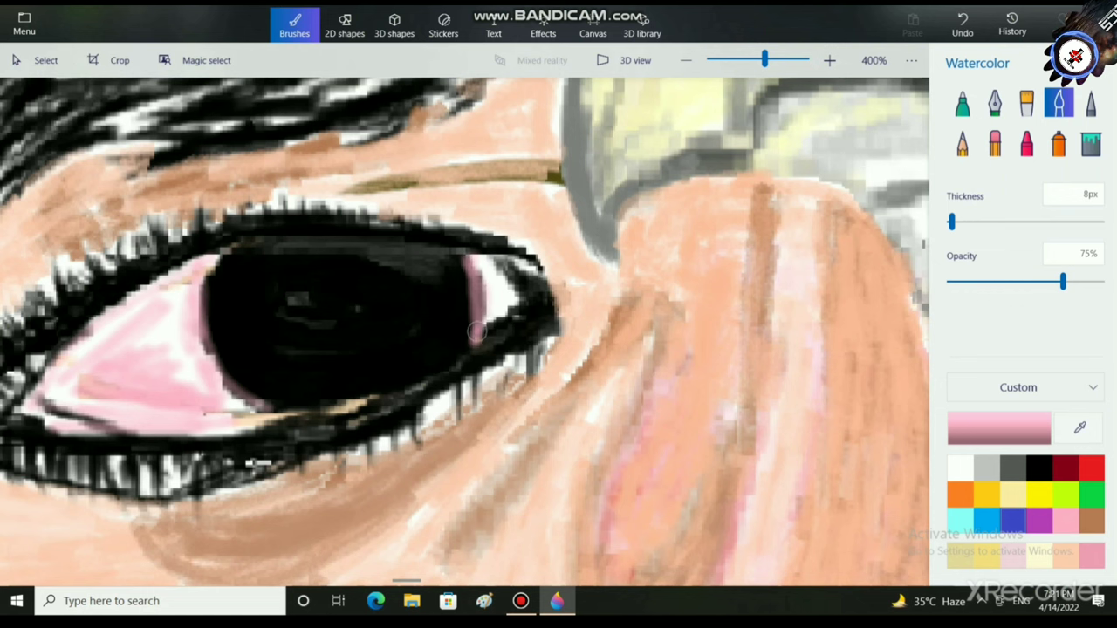
- Review the pink-tinted eye with the man's face, the falcon's head and the sky, from 100% down to the full painting at 10%
scroll(508, 429, "down", 5)
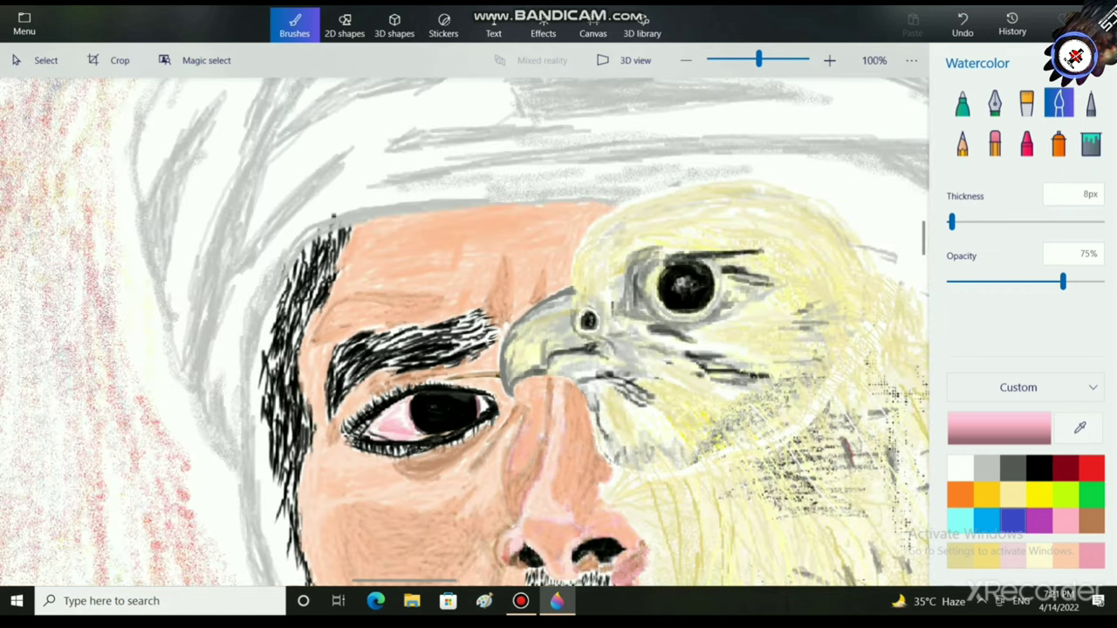
left_click_drag(541, 442, 347, 231)
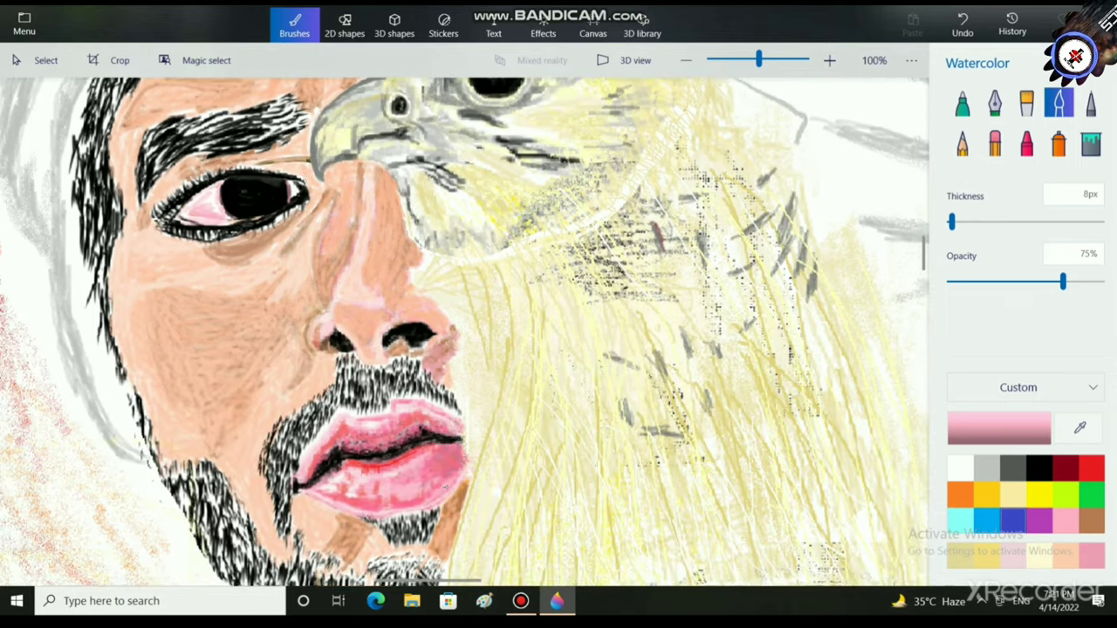
scroll(397, 384, "down", 2)
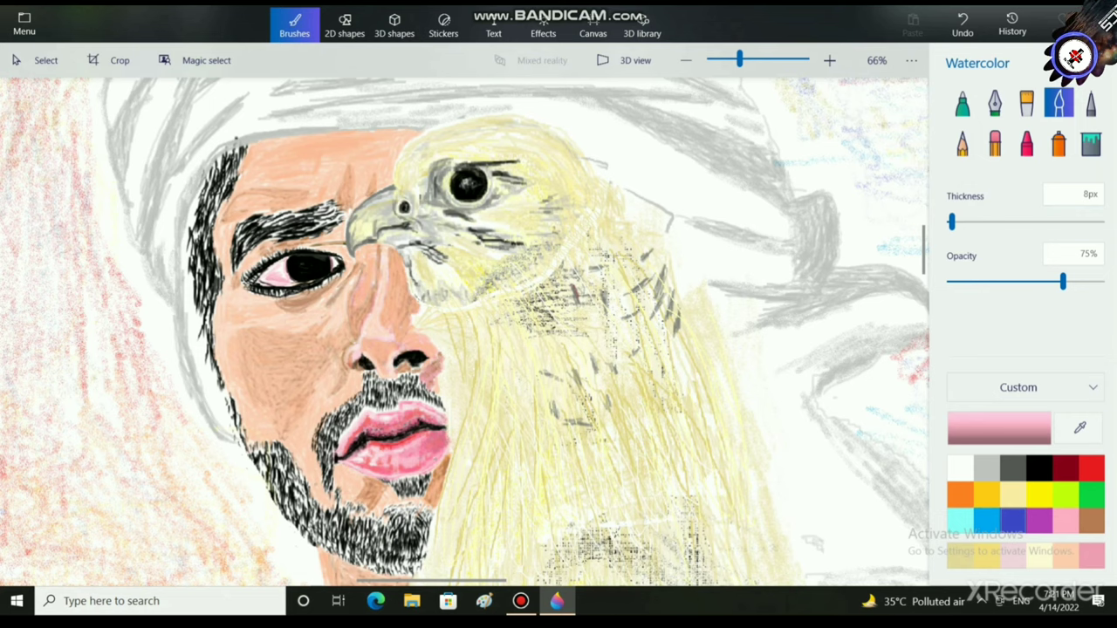
scroll(398, 384, "down", 3)
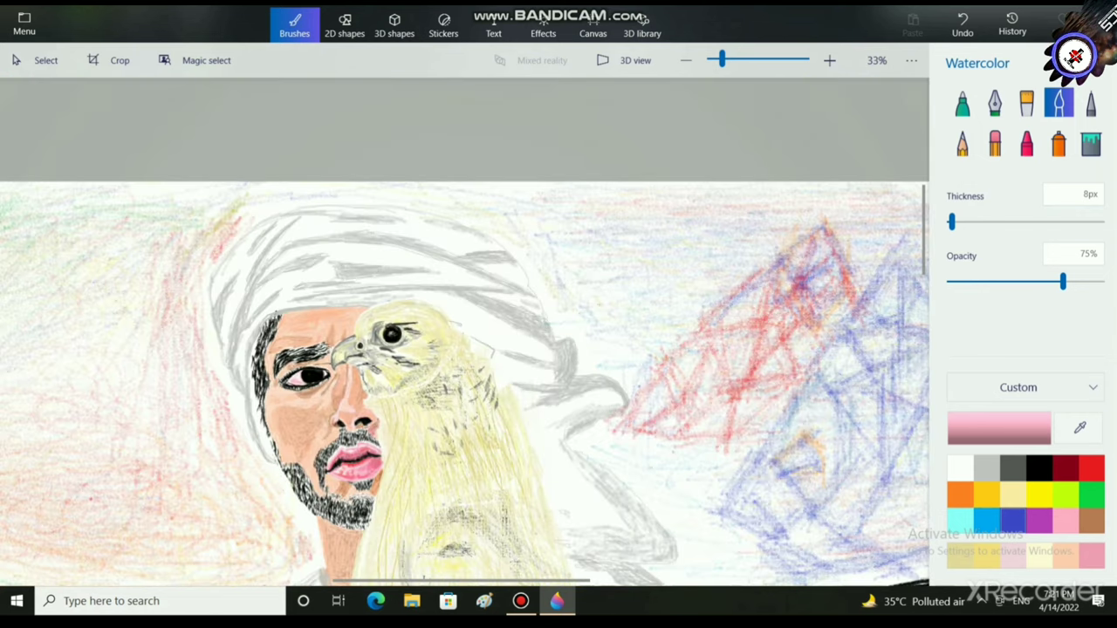
scroll(502, 441, "down", 3)
scroll(502, 441, "right", 1)
scroll(502, 441, "up", 2)
scroll(466, 331, "down", 4)
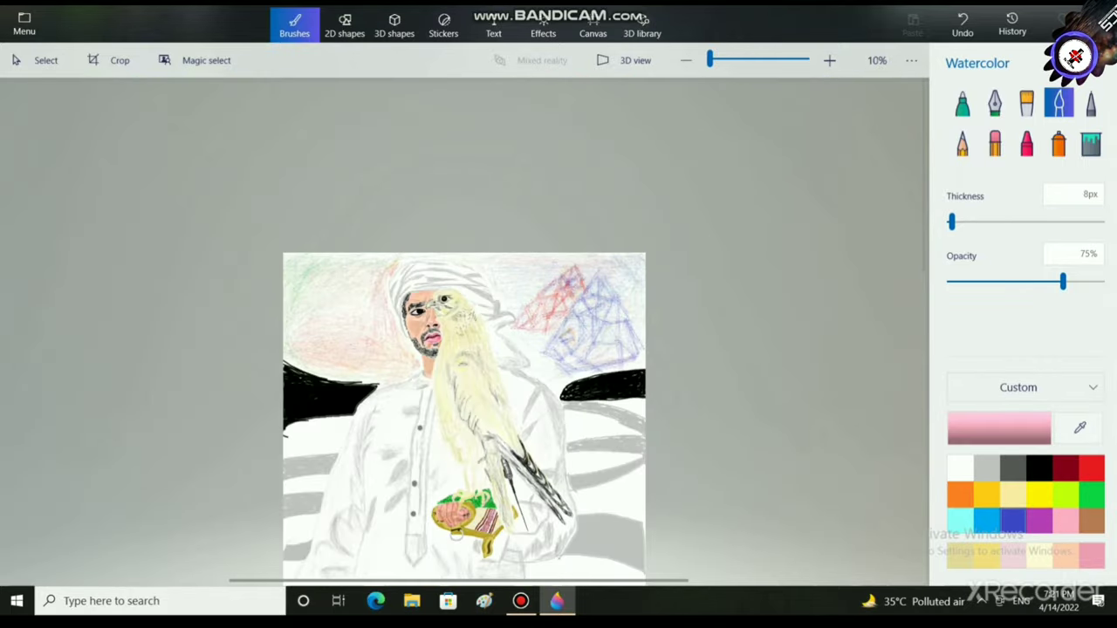
- Examine the falcon's lower body and wing tips and the dark segmented pendant hanging beside its tail, at up to 300% zoom
scroll(449, 327, "down", 3)
scroll(449, 328, "up", 3)
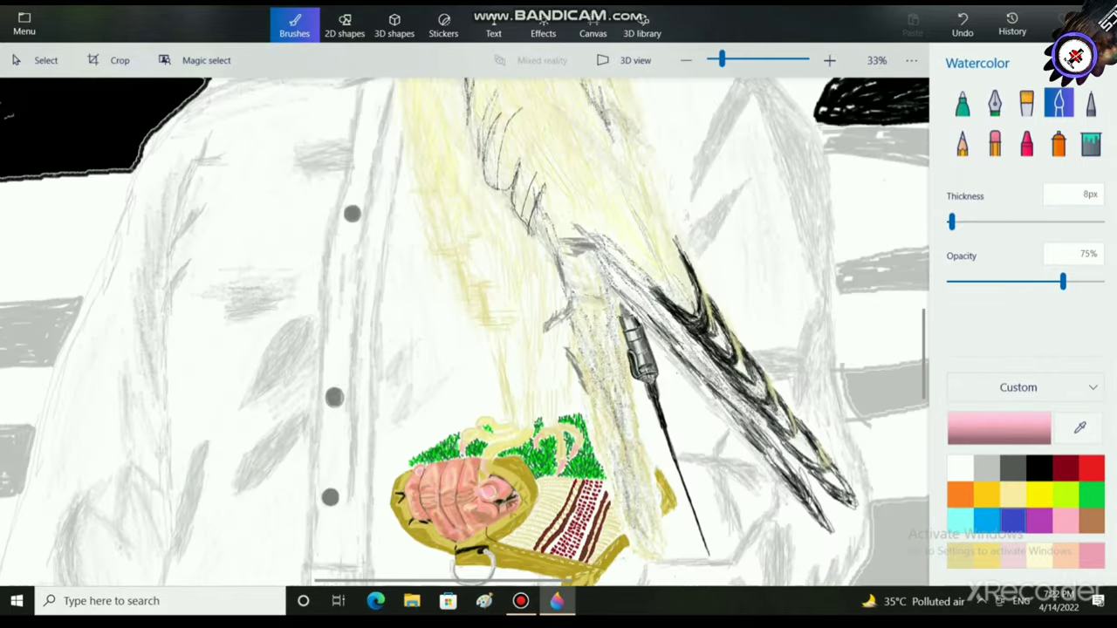
scroll(448, 324, "down", 3)
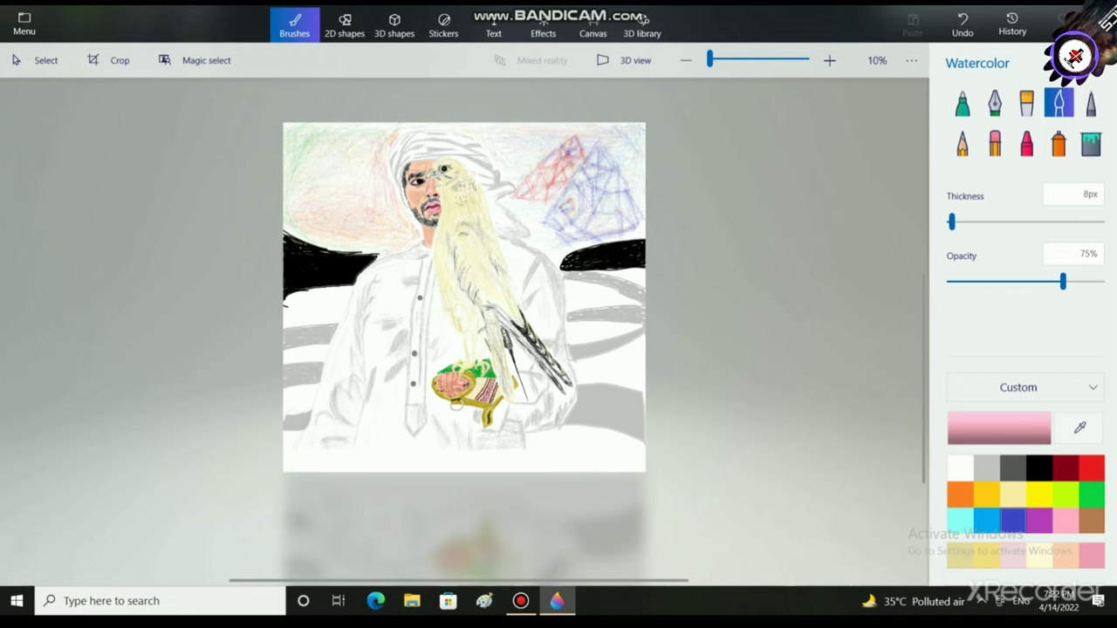
scroll(454, 249, "up", 2)
scroll(559, 411, "down", 1)
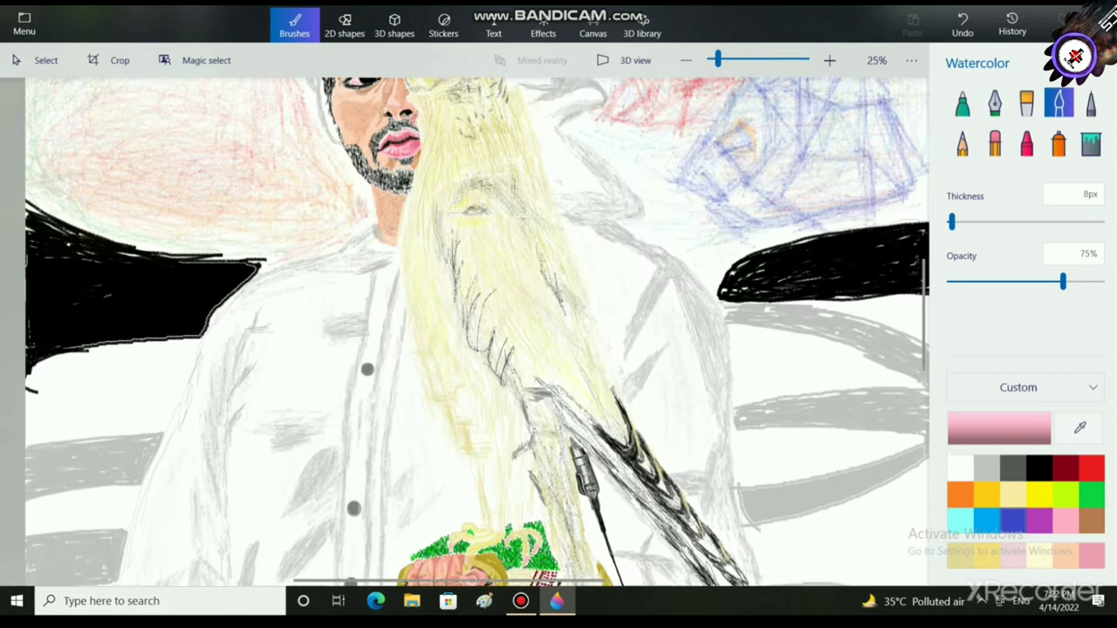
scroll(559, 410, "up", 2)
scroll(567, 384, "up", 4)
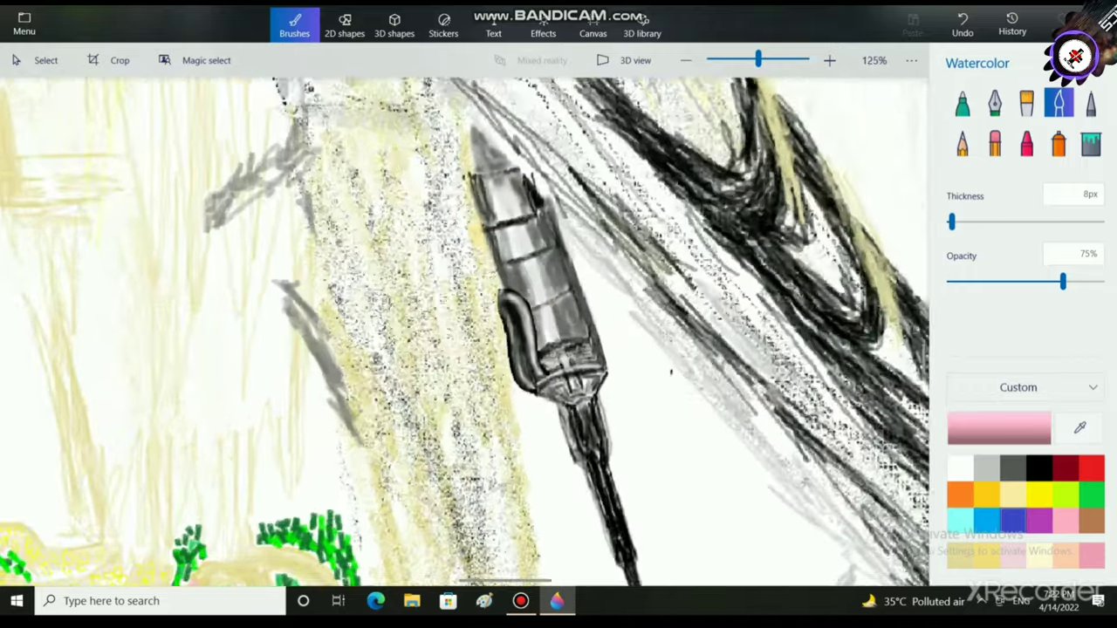
scroll(633, 335, "down", 3)
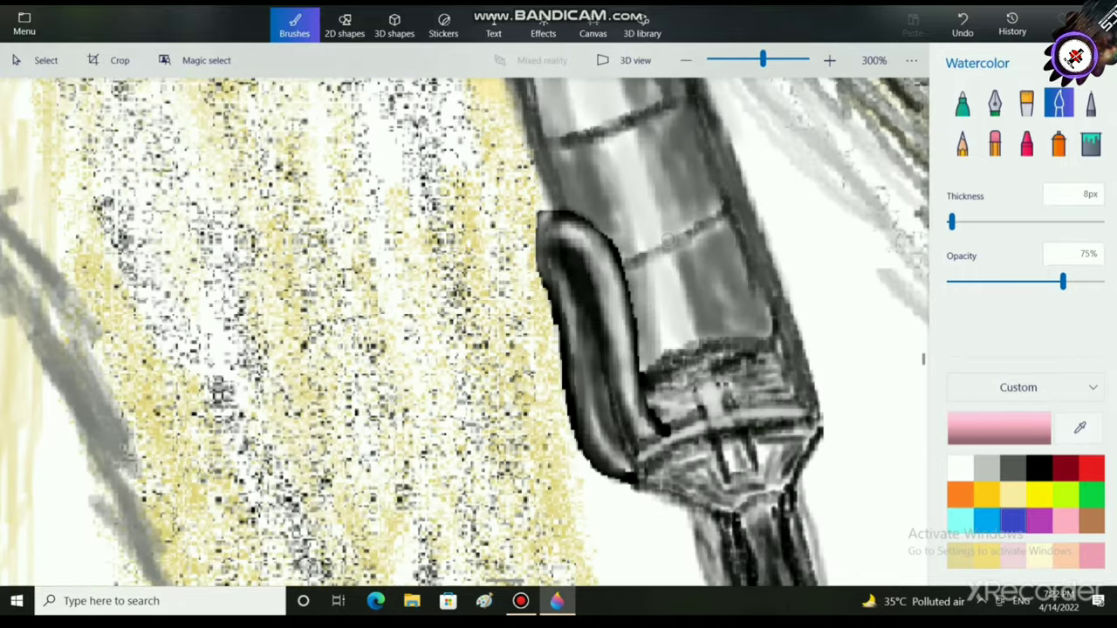
mouse_move(667, 240)
left_mouse_down()
mouse_move(567, 460)
mouse_move(402, 176)
left_mouse_up()
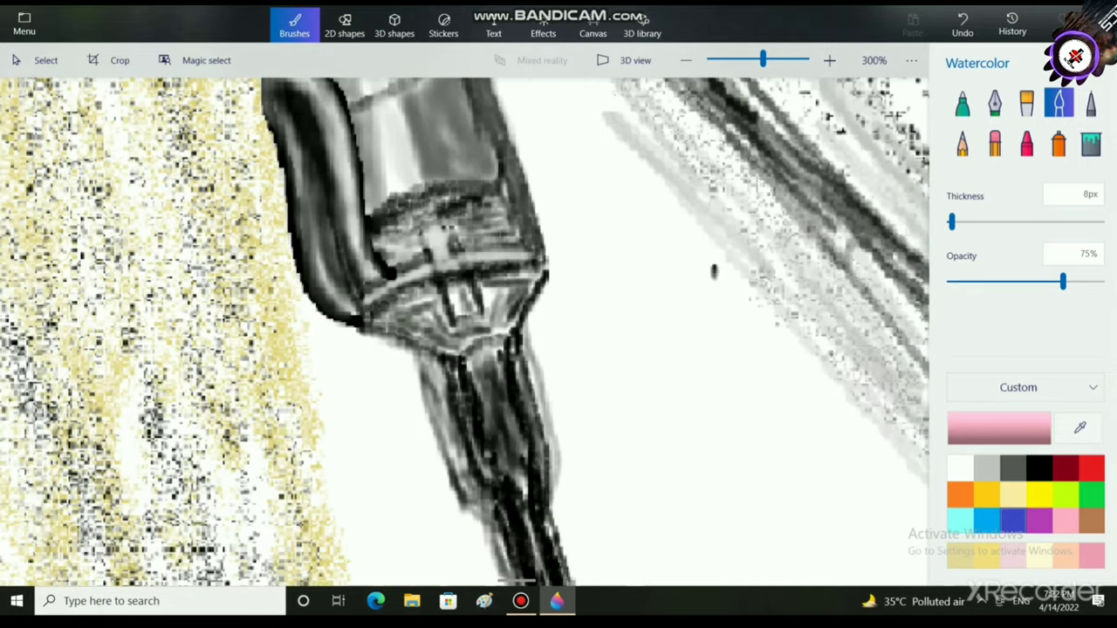
scroll(602, 257, "down", 2)
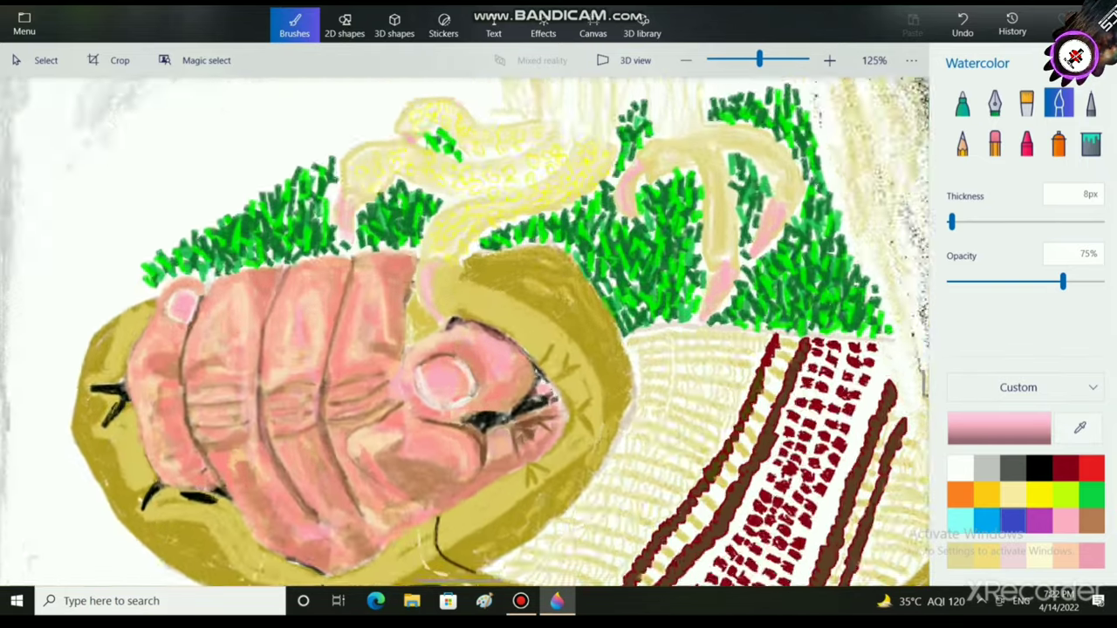
- Erase the stray pink smudge inside the metal ring below the glove's strap with the Eraser at 25px thickness
scroll(364, 462, "down", 5)
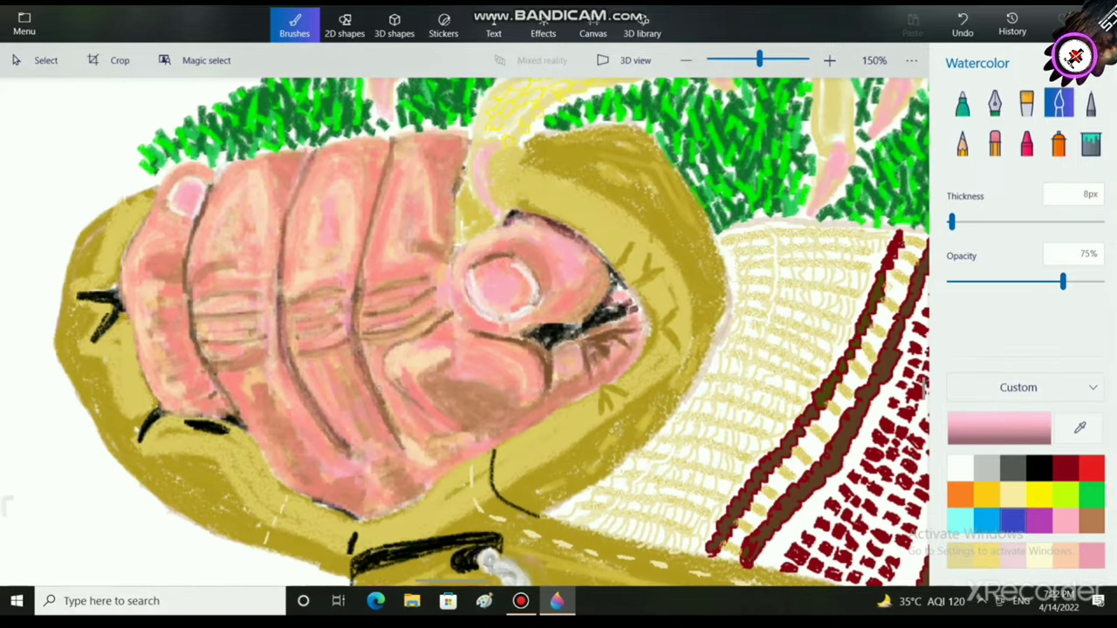
scroll(465, 454, "up", 4)
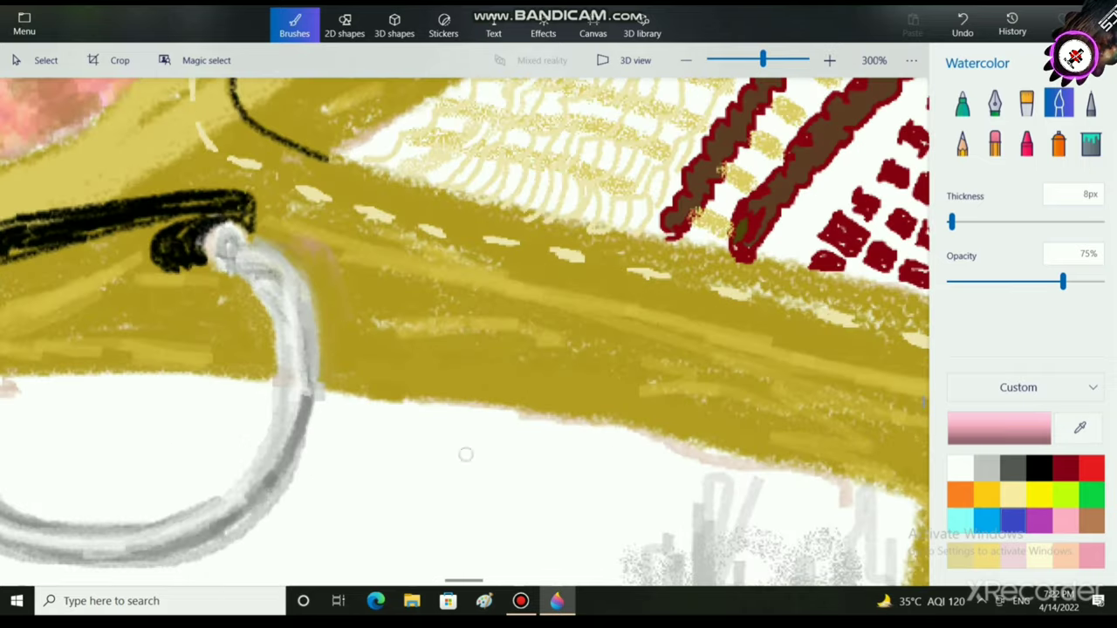
left_click_drag(308, 431, 508, 407)
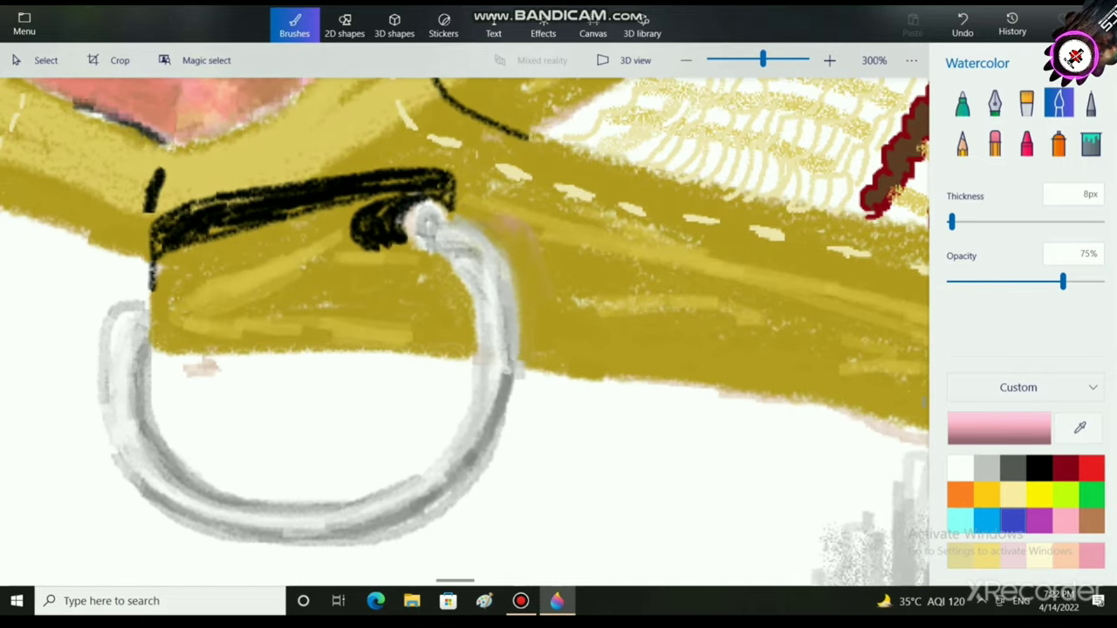
scroll(562, 407, "down", 3)
scroll(563, 411, "up", 3)
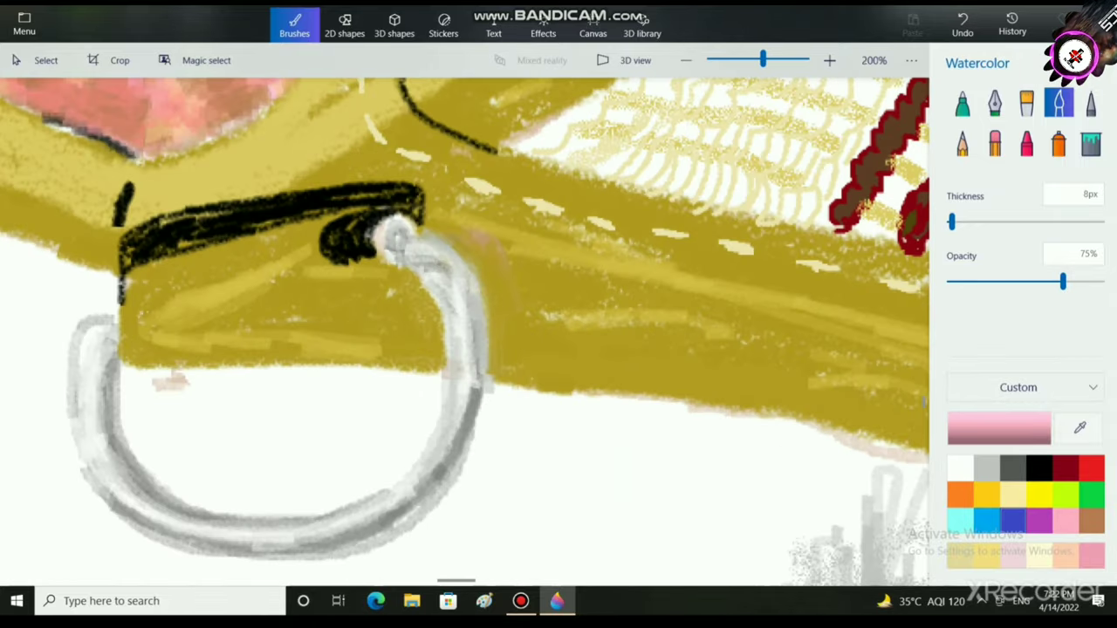
left_click(995, 142)
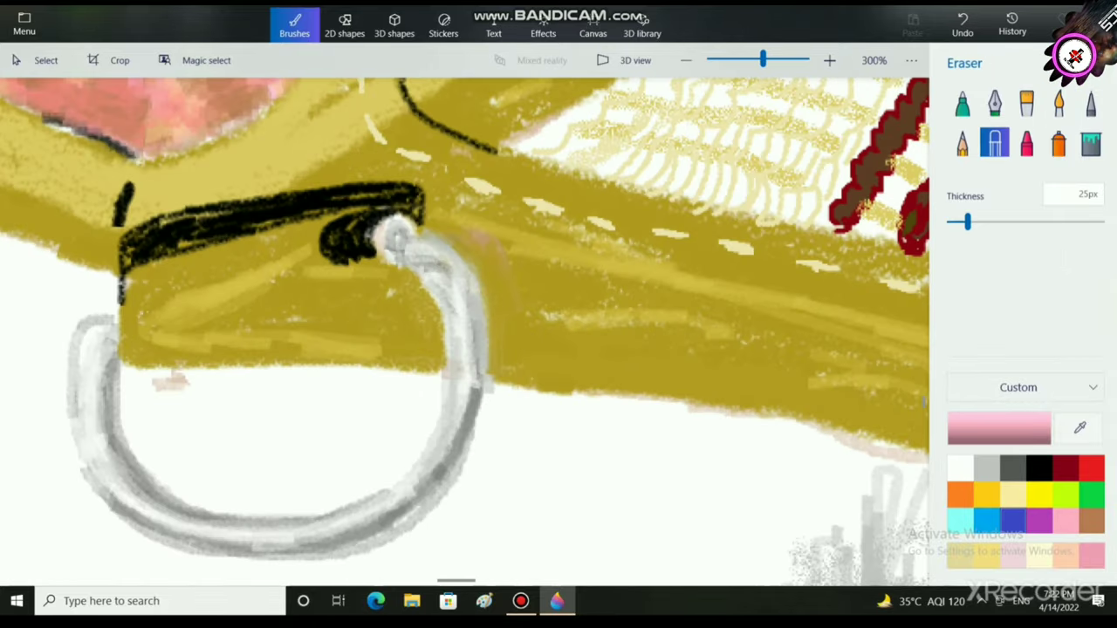
mouse_move(217, 389)
left_mouse_down()
mouse_move(165, 396)
mouse_move(229, 399)
mouse_move(232, 444)
mouse_move(217, 449)
mouse_move(267, 439)
left_mouse_up()
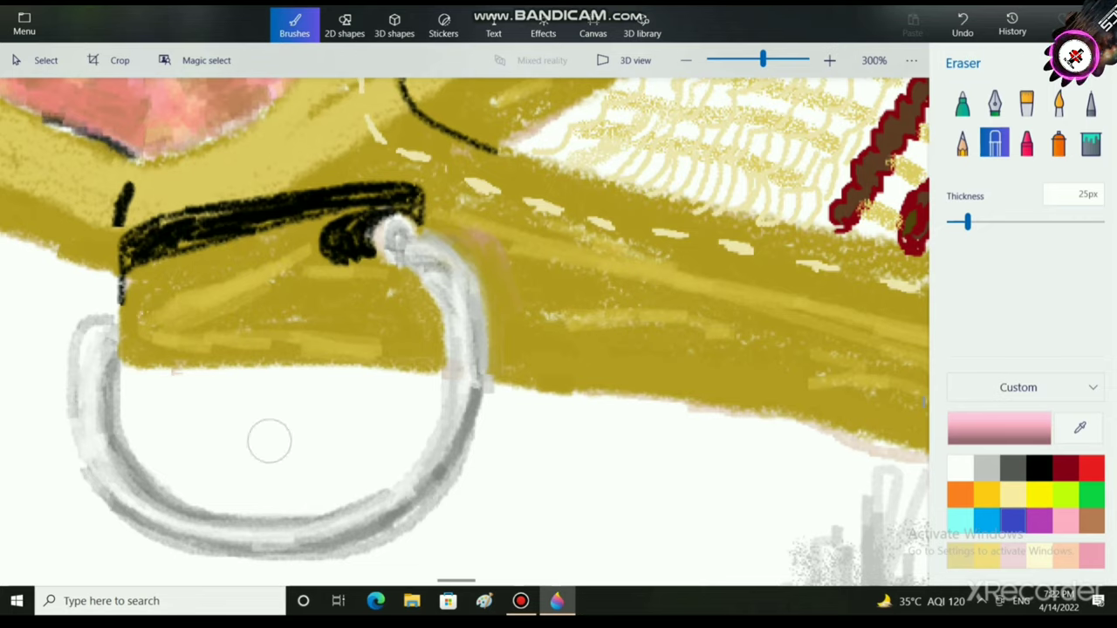
scroll(333, 371, "up", 1)
scroll(282, 427, "down", 5)
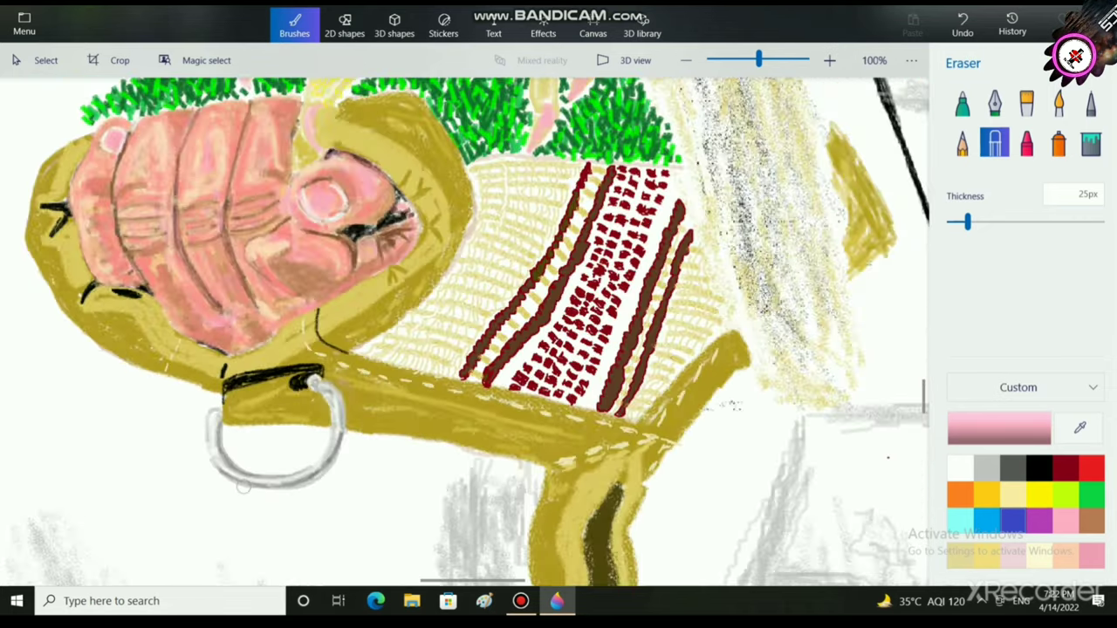
- Review the painting from the man's face and falcon down to the robe, glove and wing tips, mainly at 33% zoom
scroll(464, 331, "down", 5)
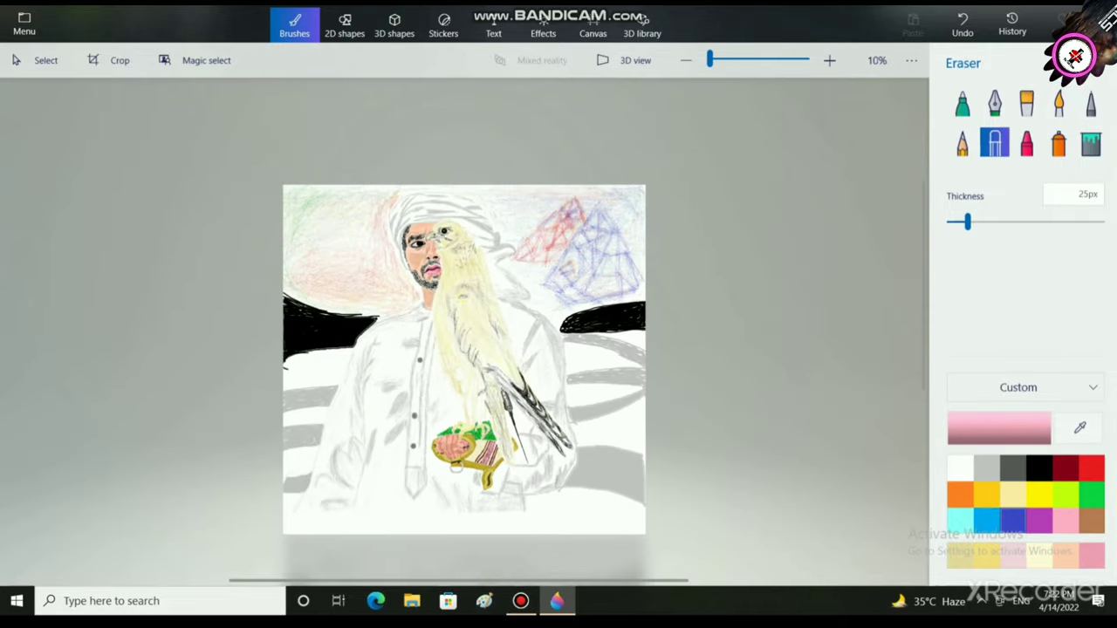
scroll(488, 434, "up", 3)
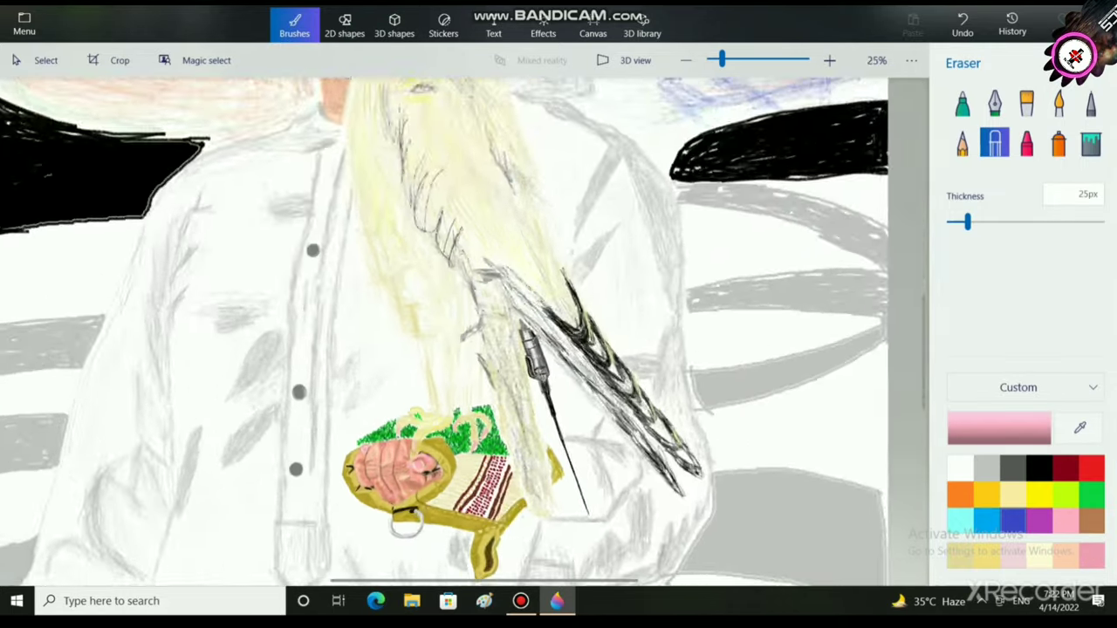
scroll(465, 332, "up", 5)
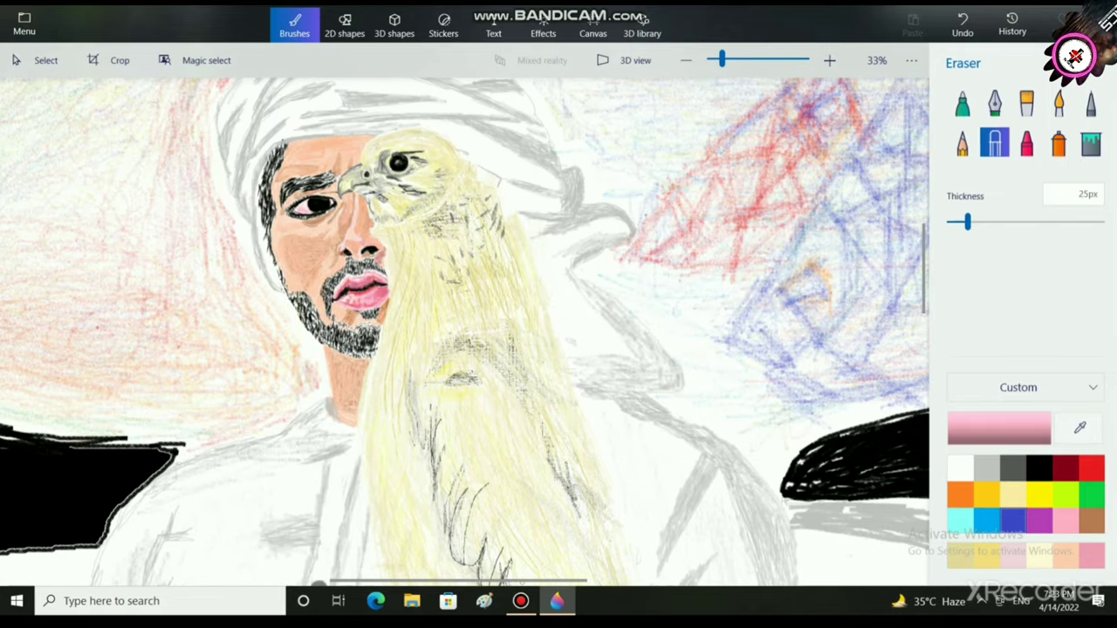
mouse_move(522, 583)
left_mouse_down()
mouse_move(430, 612)
mouse_move(663, 409)
left_mouse_up()
scroll(465, 332, "down", 5)
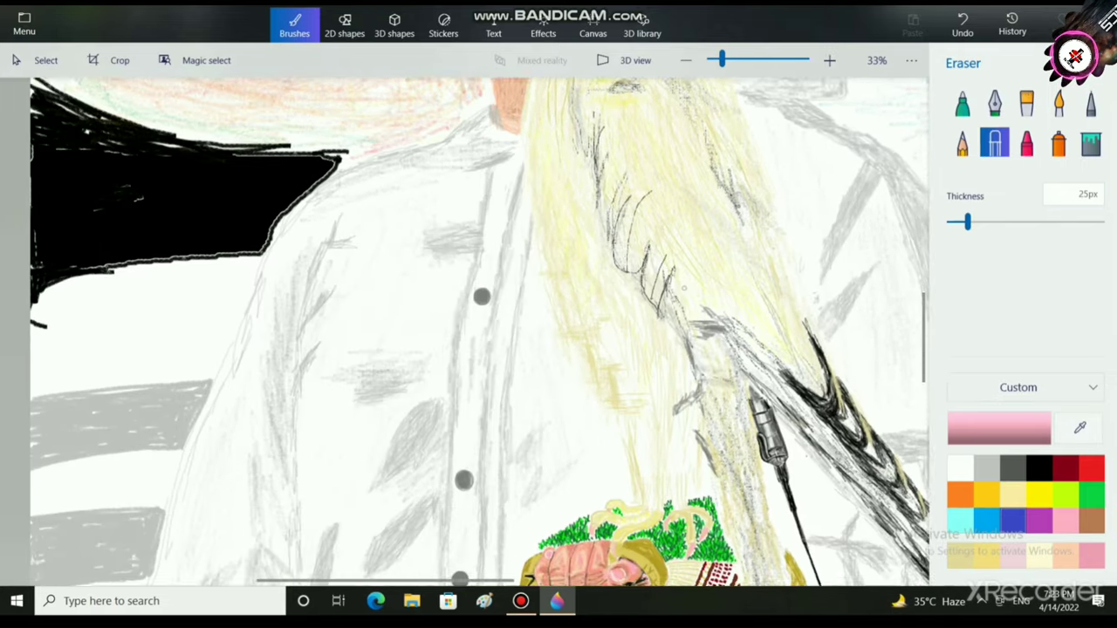
scroll(465, 331, "left", 2)
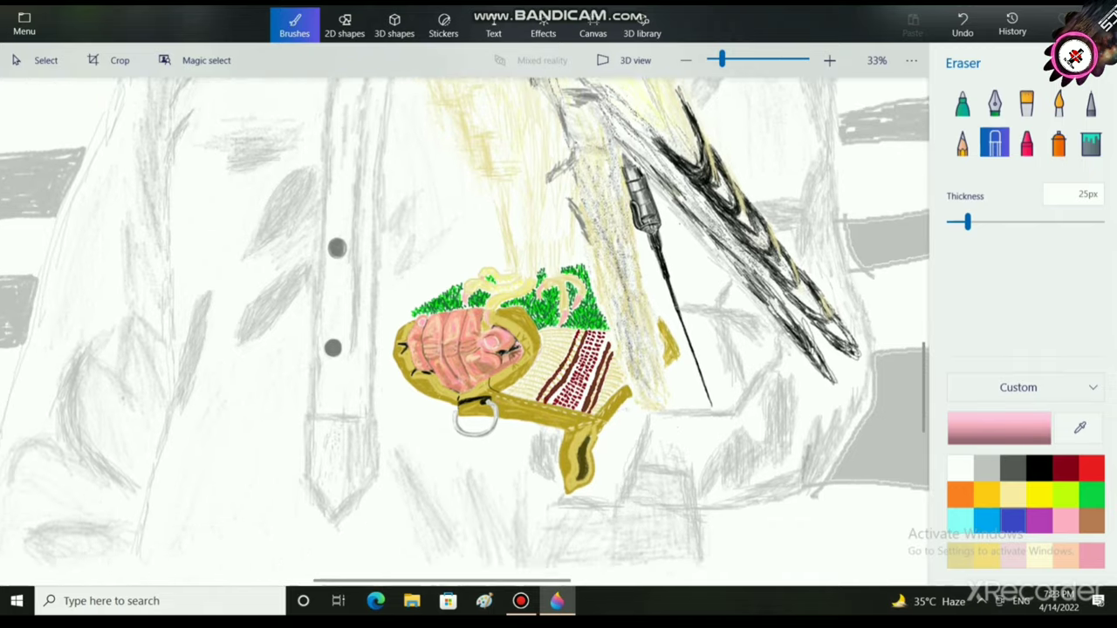
scroll(465, 332, "up", 5)
scroll(539, 520, "up", 1)
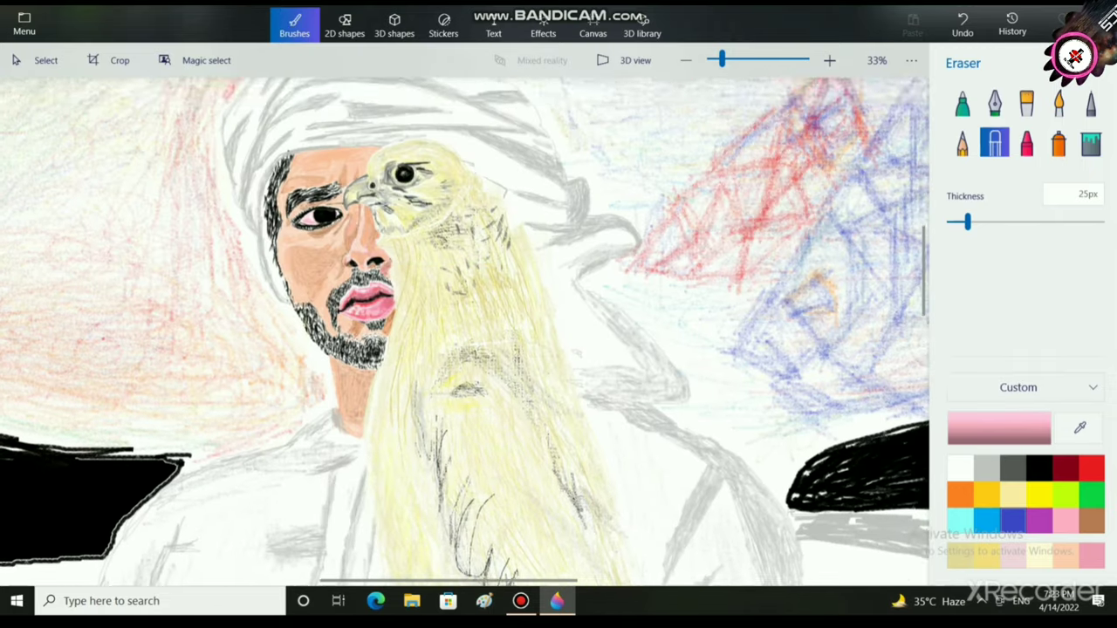
- Show the whole painting at 10% zoom and display the canvas in 3D view
scroll(539, 520, "down", 1)
scroll(538, 520, "left", 1)
scroll(378, 311, "right", 4)
scroll(378, 310, "up", 1)
scroll(465, 332, "down", 5)
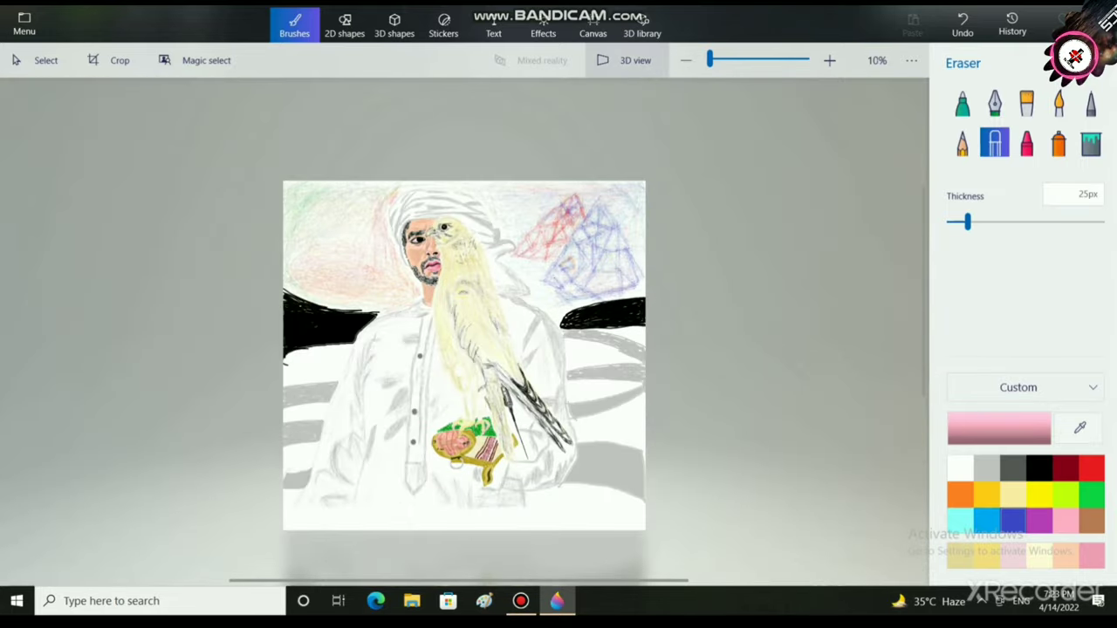
left_click(626, 61)
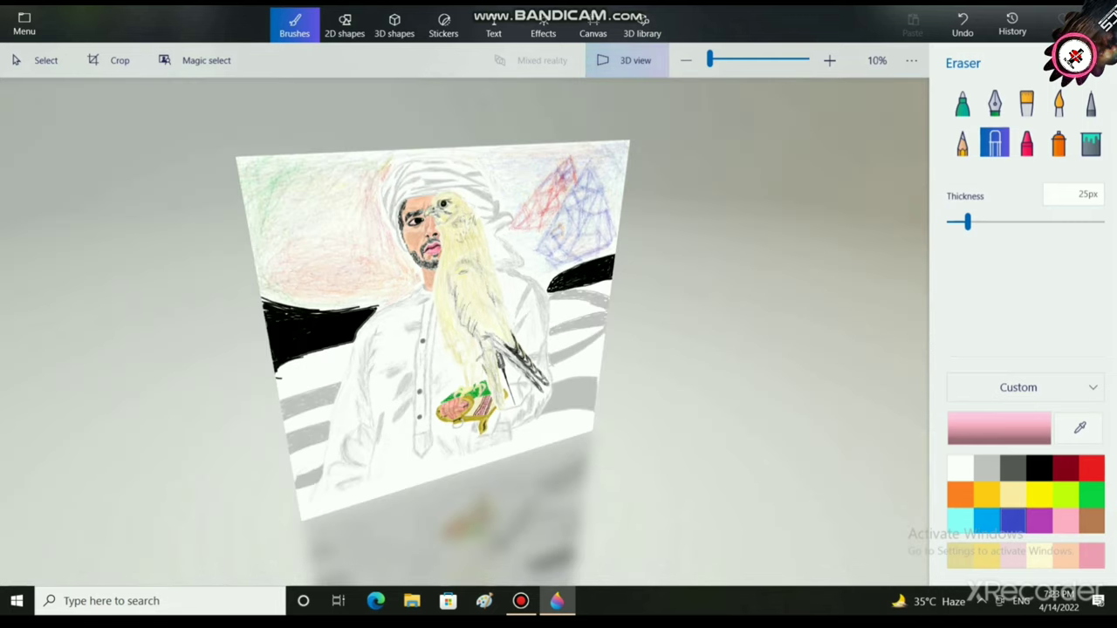
- Review the tilted painting in 3D view, from the whole canvas at 10% to the man's face and the falcon at 50% zoom
scroll(533, 251, "up", 1)
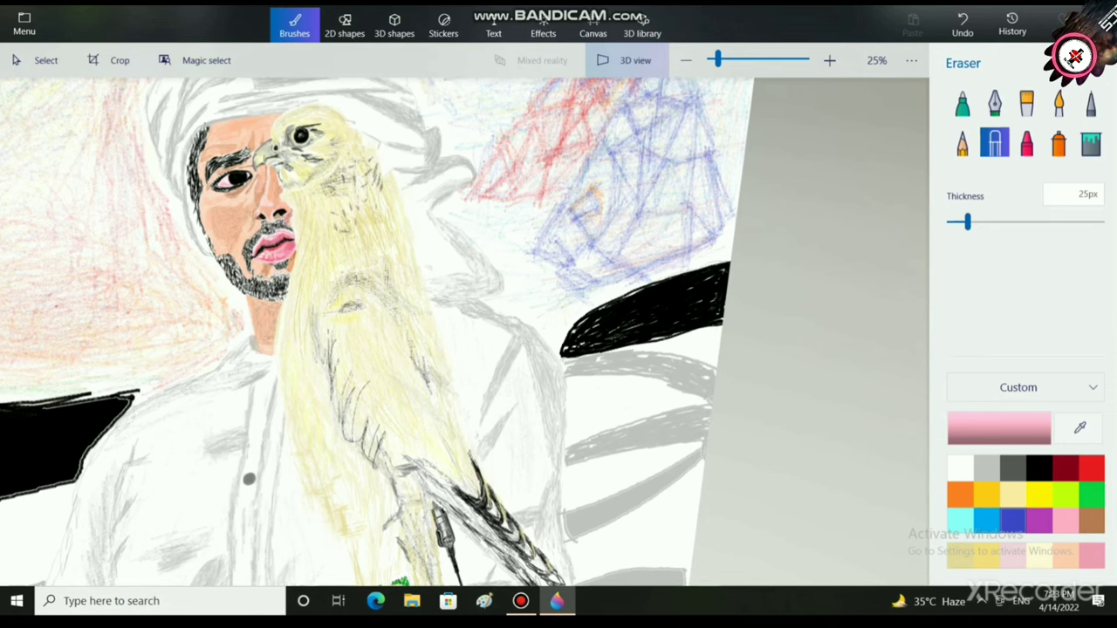
left_click_drag(533, 251, 768, 277)
scroll(511, 261, "up", 3)
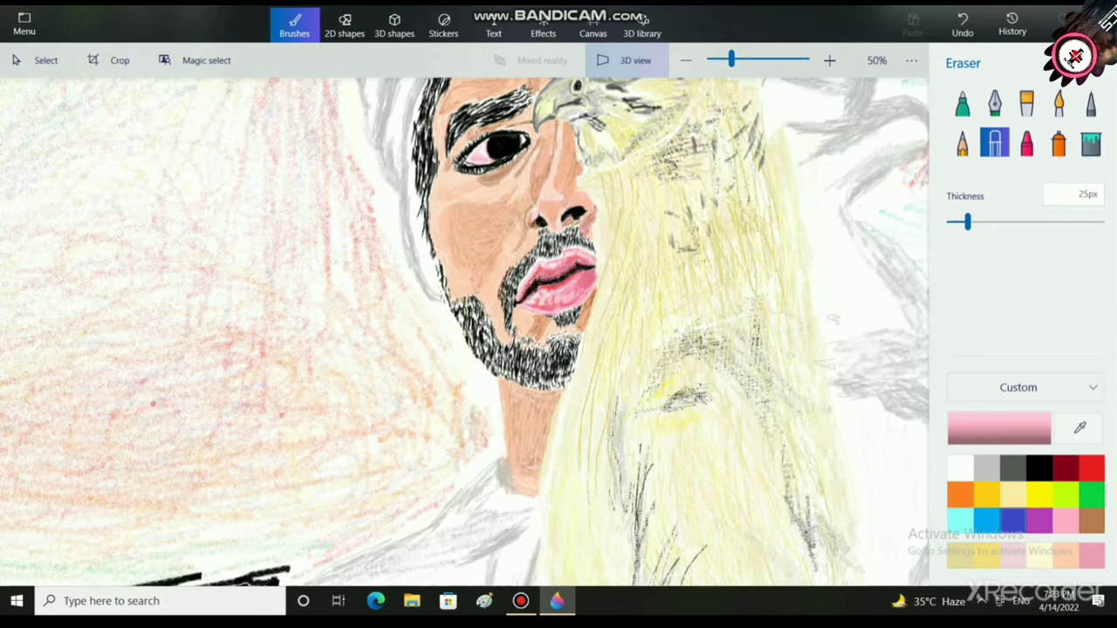
scroll(510, 262, "down", 3)
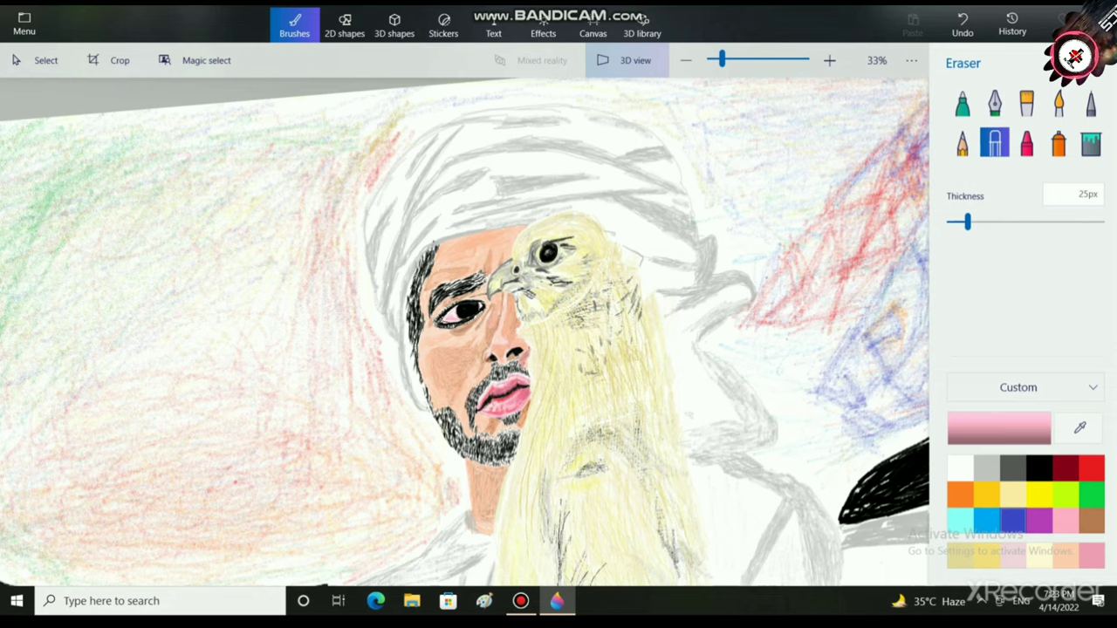
left_click_drag(533, 262, 314, 295)
scroll(465, 331, "down", 5)
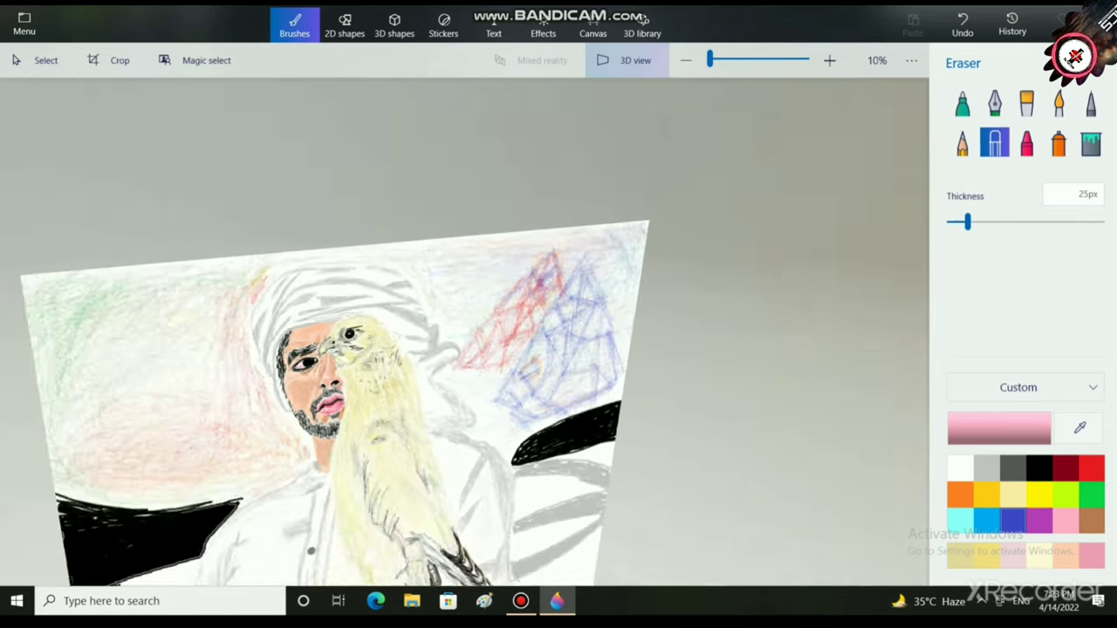
scroll(464, 298, "up", 7)
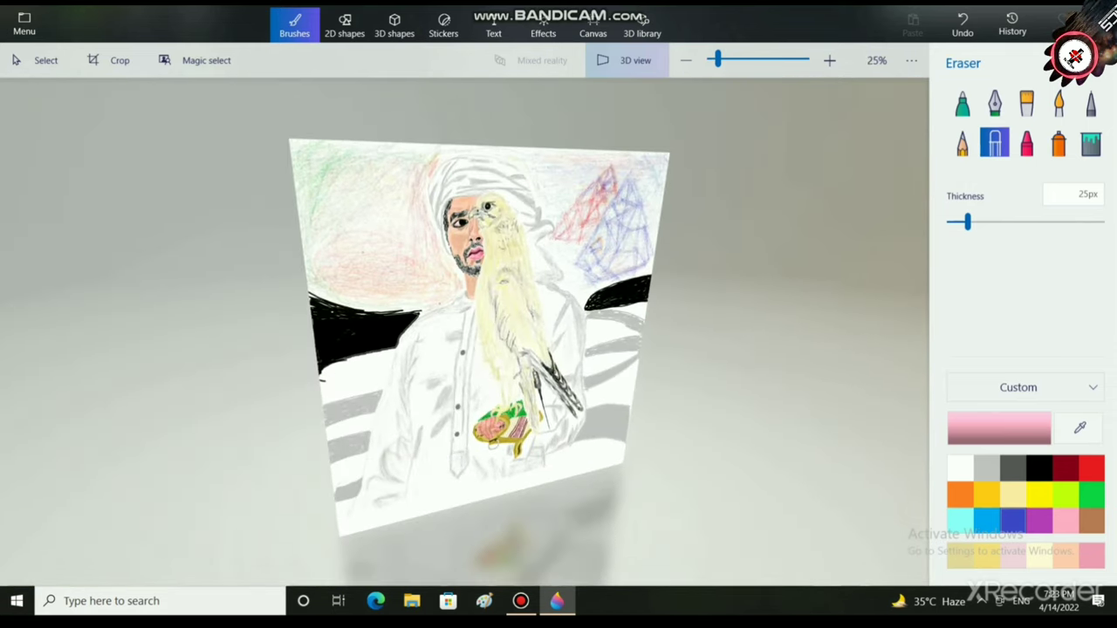
- Examine the robe's collar, the man's facial features and the falcon's head in 3D view at up to 75% zoom
scroll(463, 298, "up", 1)
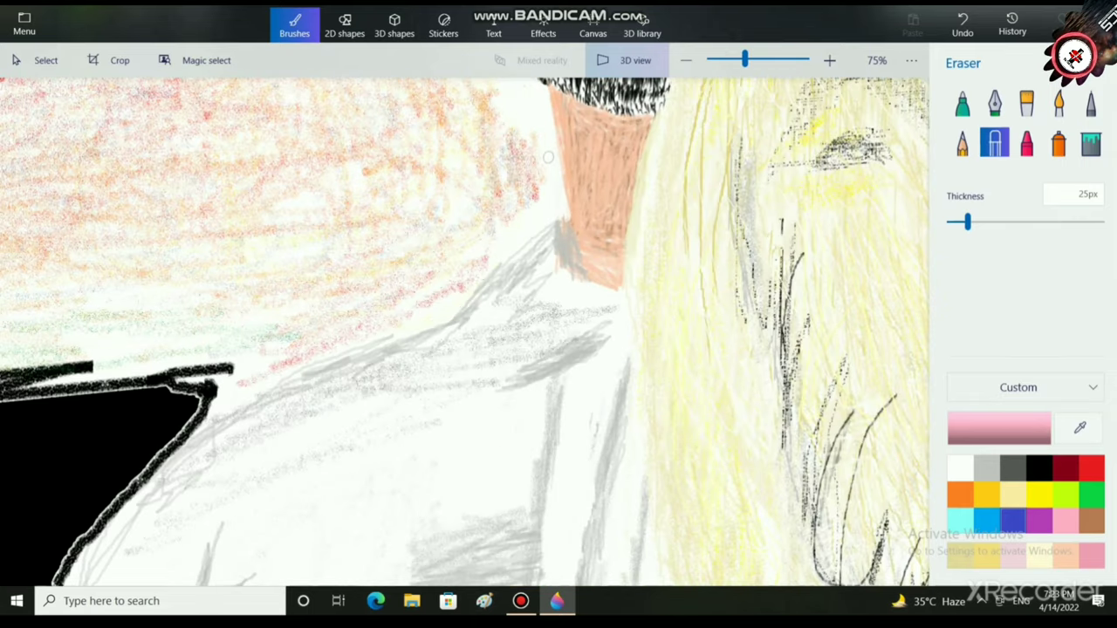
left_click_drag(540, 141, 482, 475)
mouse_move(519, 318)
left_mouse_down()
mouse_move(502, 470)
mouse_move(503, 449)
left_mouse_up()
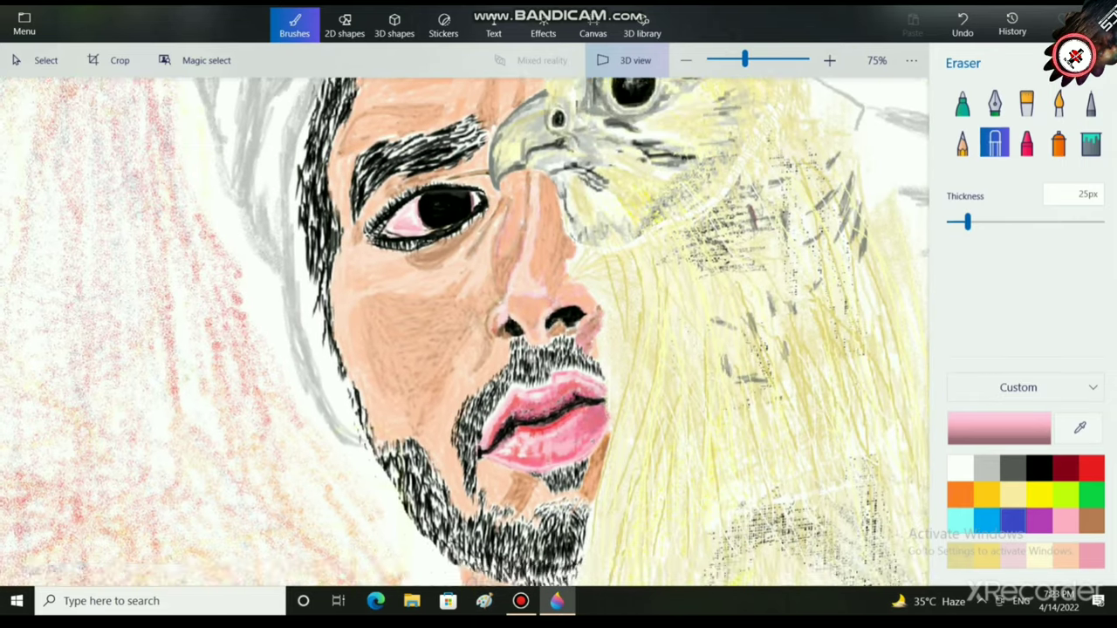
scroll(503, 449, "up", 1)
scroll(504, 448, "down", 1)
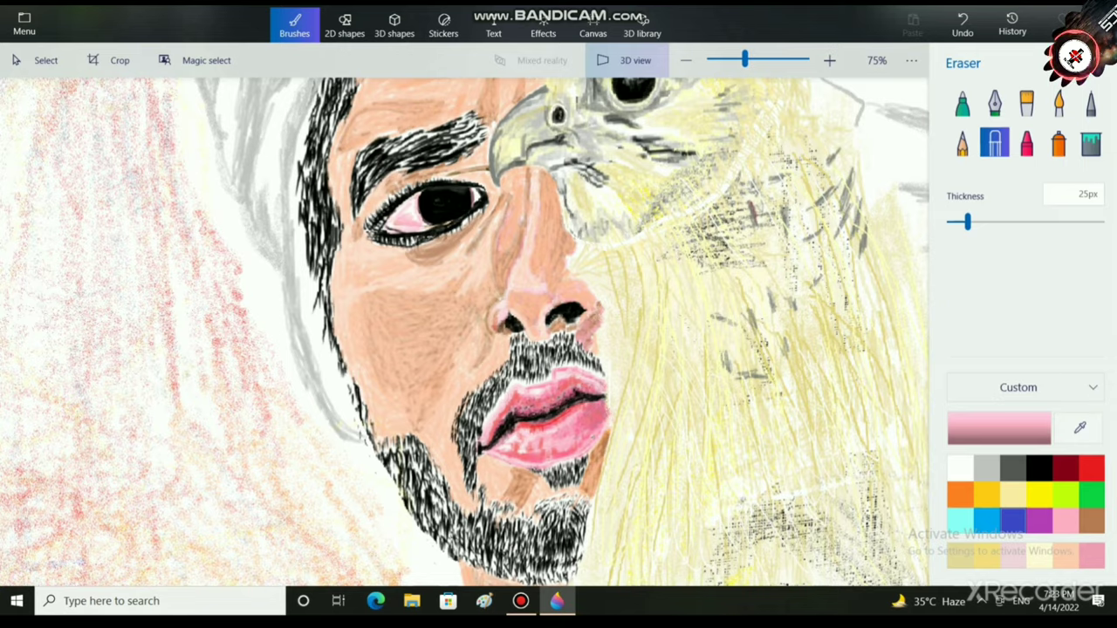
mouse_move(525, 215)
left_mouse_down()
mouse_move(487, 405)
mouse_move(414, 591)
mouse_move(384, 389)
mouse_move(388, 267)
left_mouse_up()
scroll(462, 393, "down", 1)
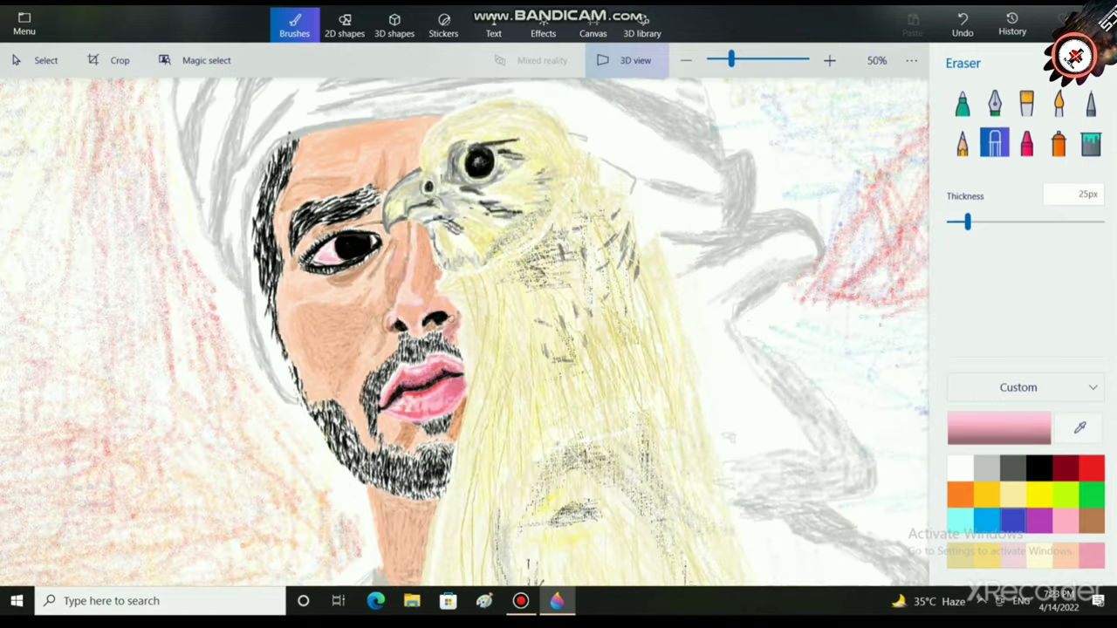
scroll(463, 393, "down", 5)
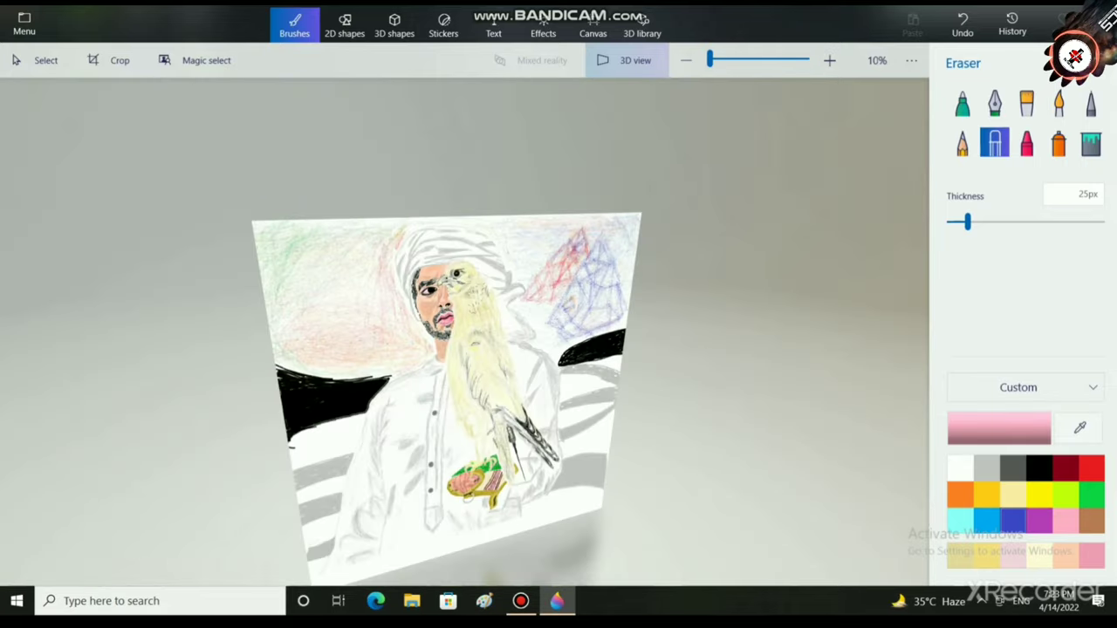
- Review the turban, falcon, pyramids and colored sky in 3D view at 25% to 50% zoom, ending on the whole canvas at 10%
scroll(463, 393, "up", 3)
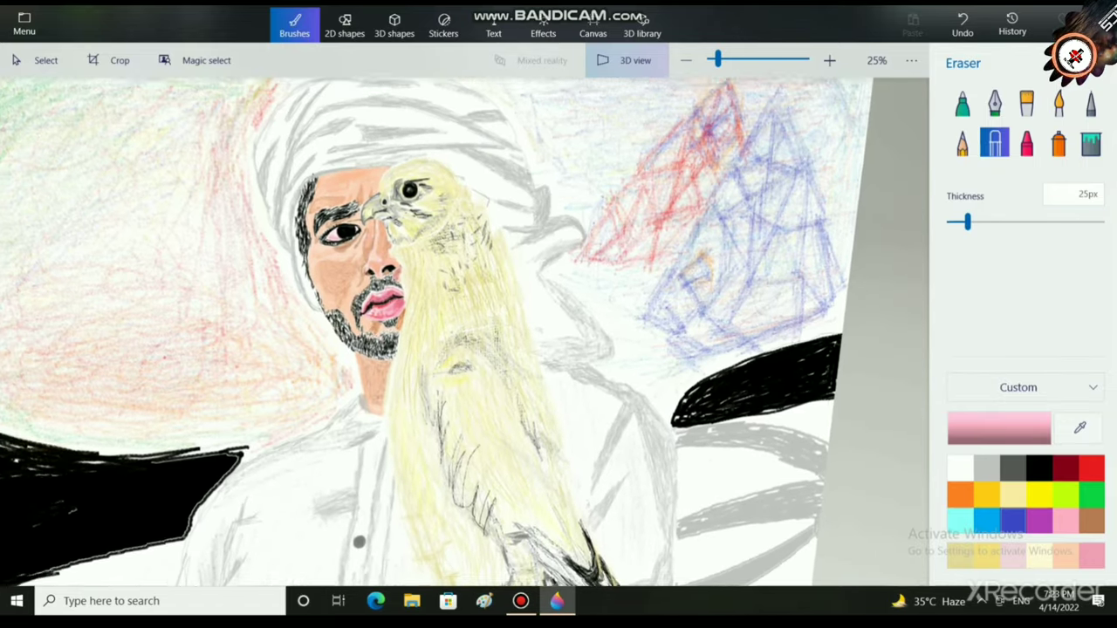
mouse_move(463, 332)
left_mouse_down()
mouse_move(529, 393)
mouse_move(585, 369)
mouse_move(531, 323)
left_mouse_up()
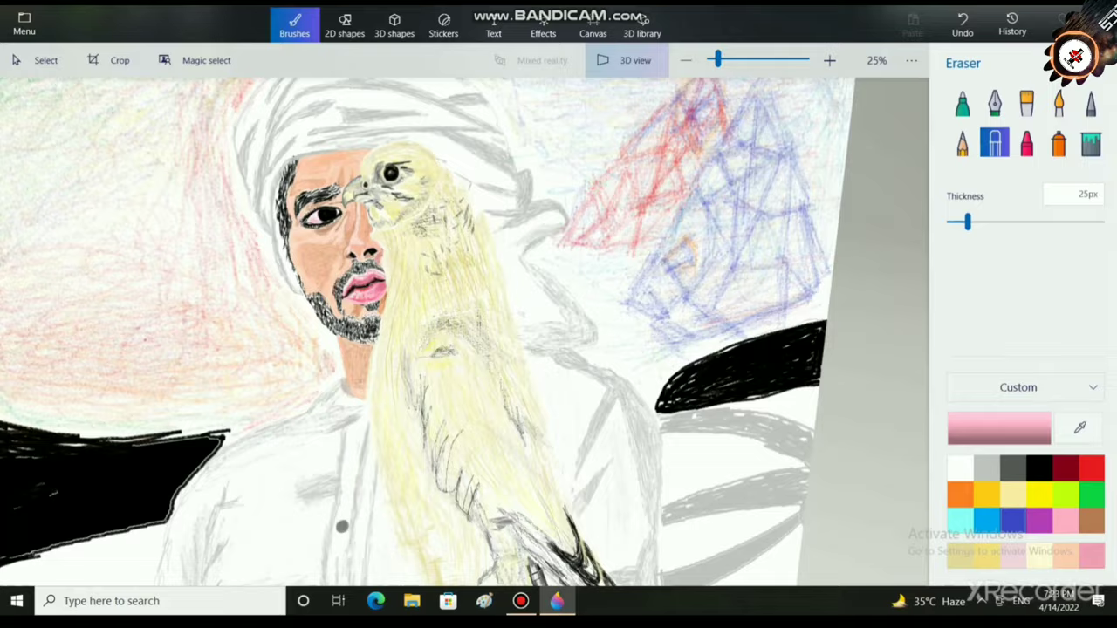
left_click_drag(463, 332, 538, 331)
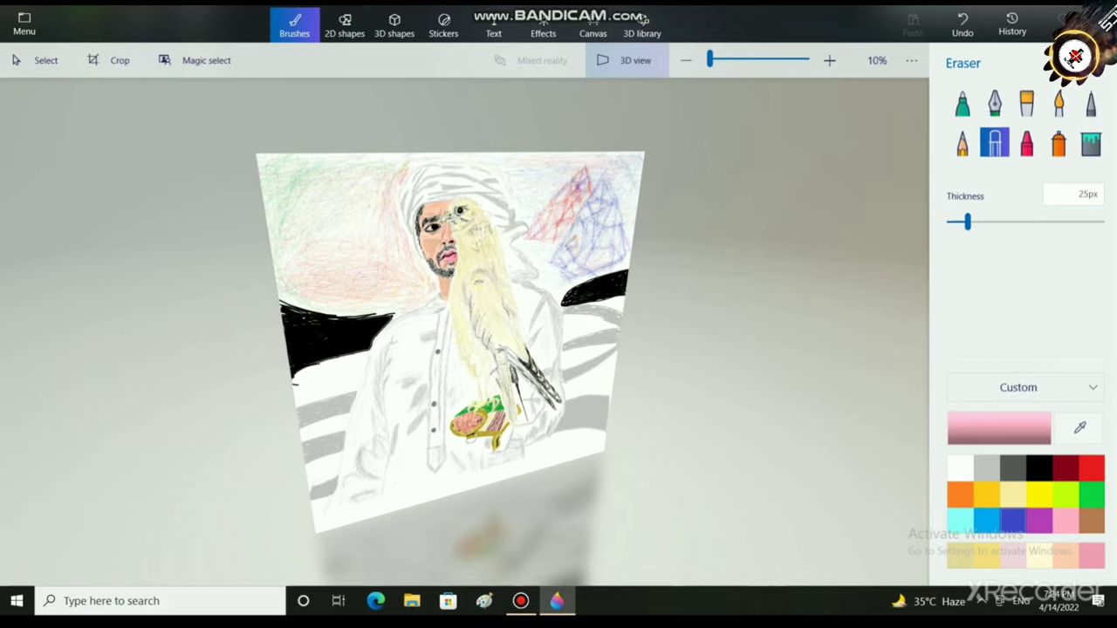
right_click(283, 261)
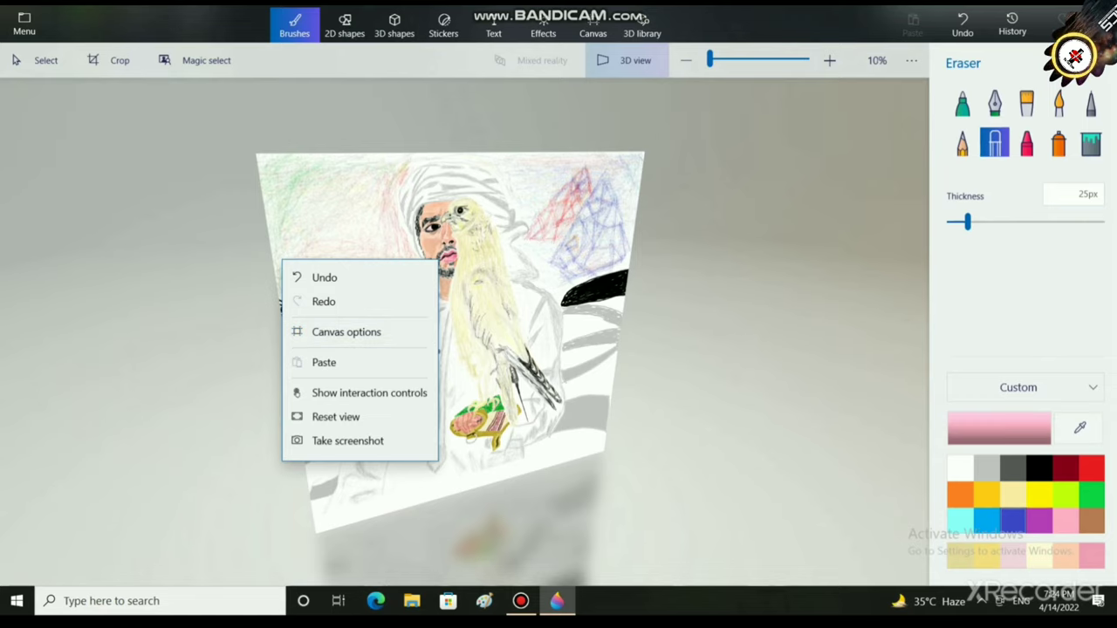
key("Escape")
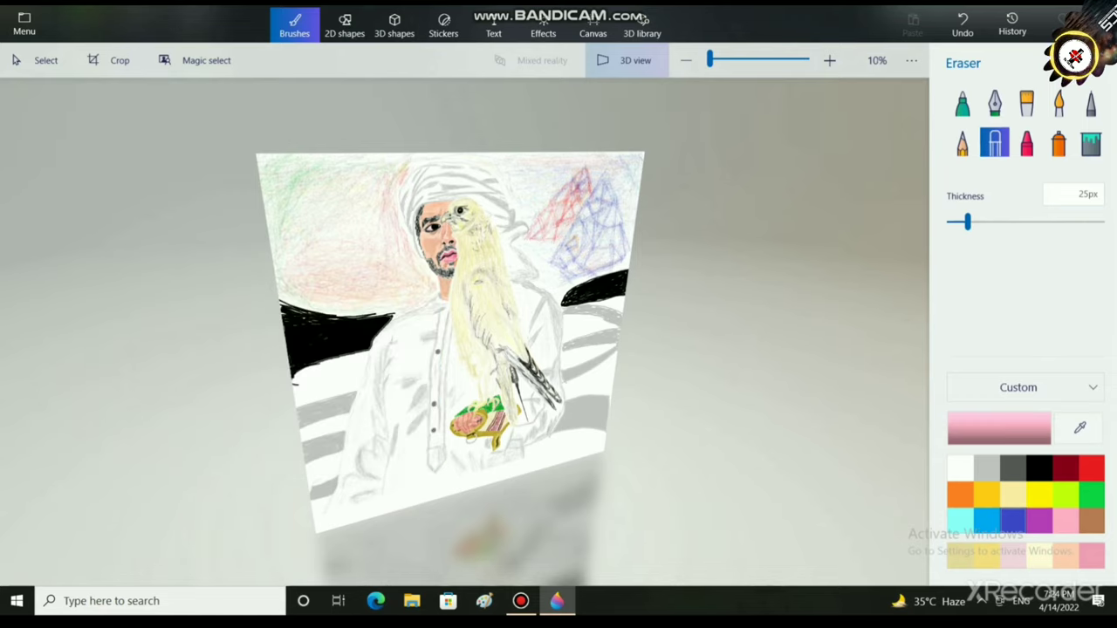
scroll(449, 301, "up", 1)
scroll(448, 301, "down", 1)
scroll(449, 301, "up", 1)
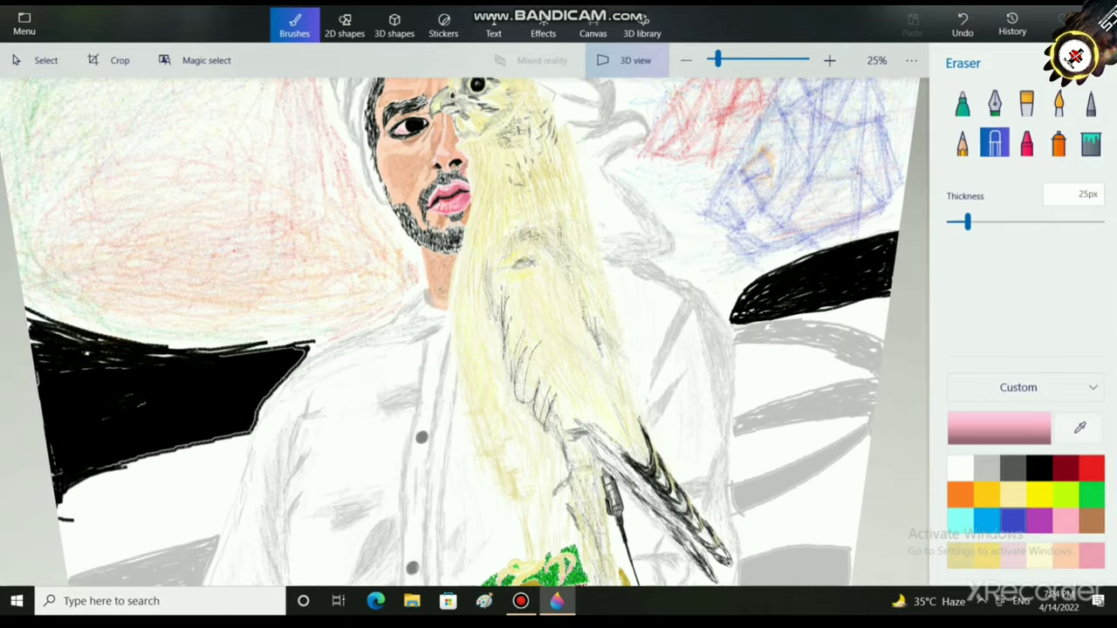
scroll(241, 268, "up", 4)
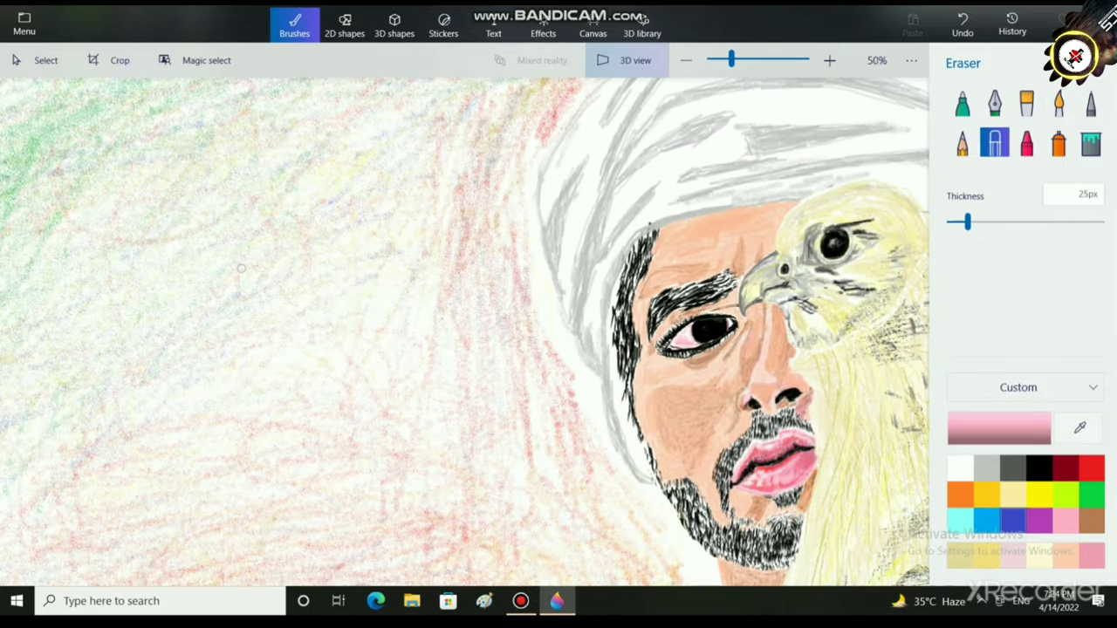
left_click_drag(242, 268, 198, 110)
left_click_drag(605, 292, 231, 358)
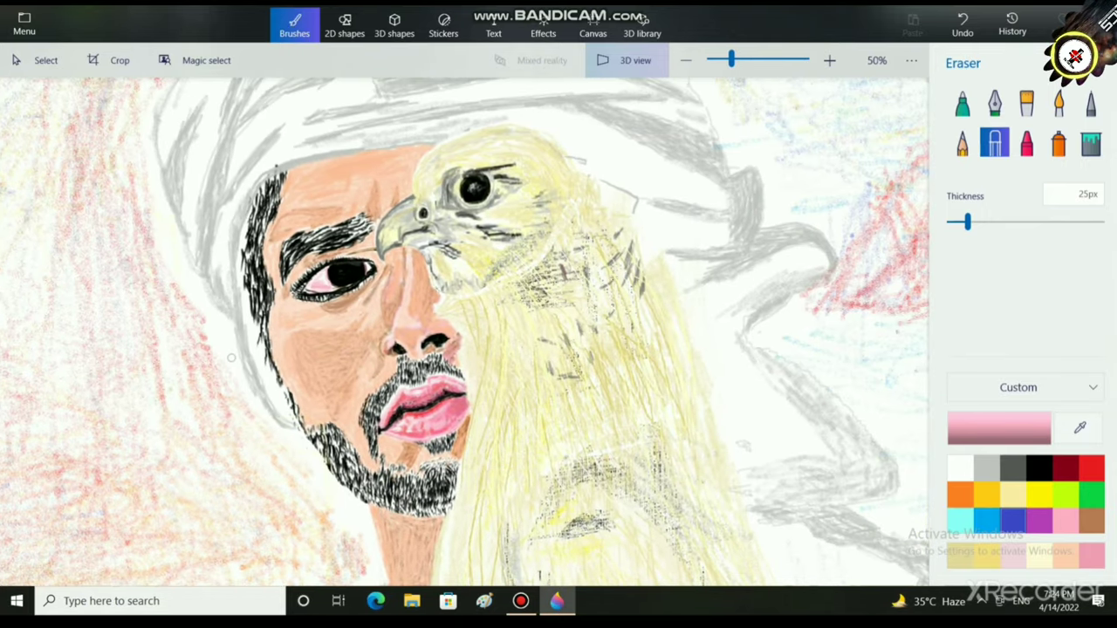
scroll(464, 332, "down", 5)
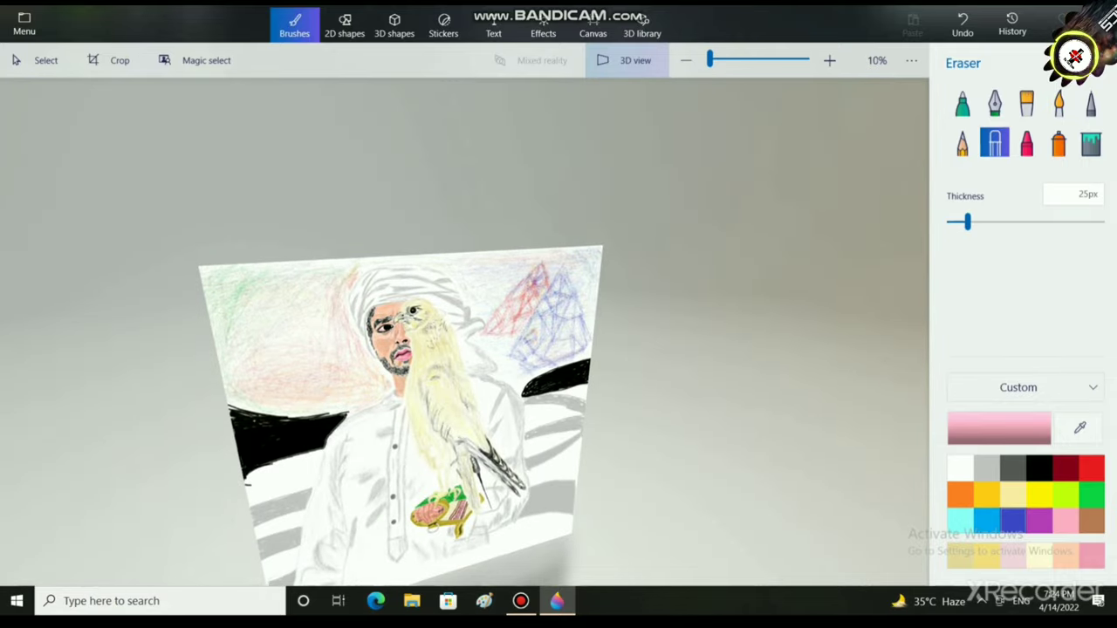
left_click_drag(464, 393, 473, 284)
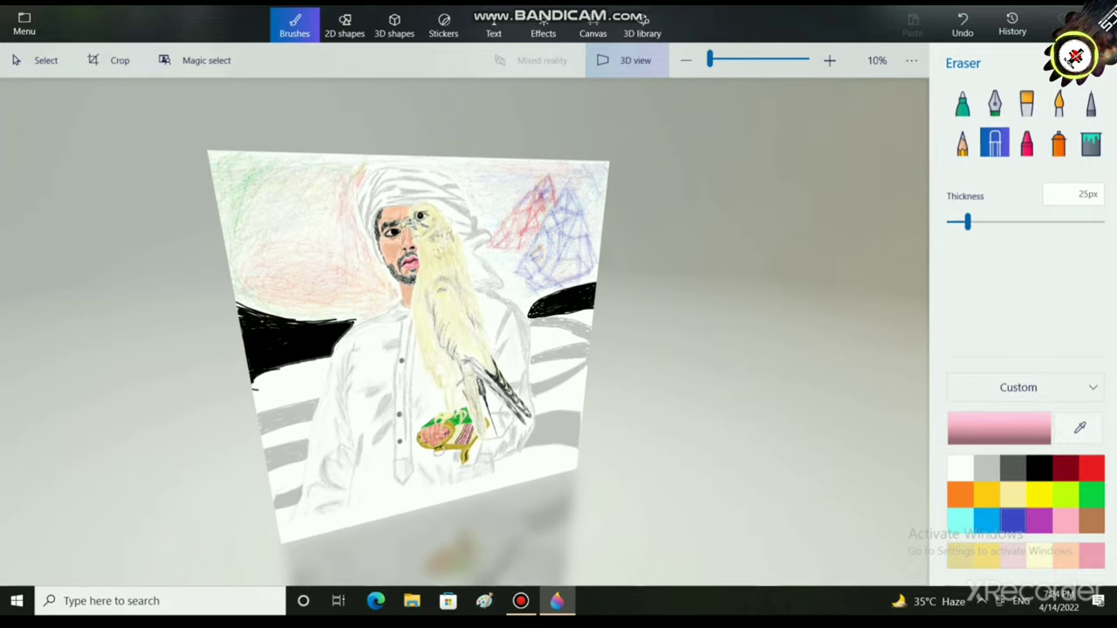
- Turn off 3D view and examine the man's eye and lips and the falcon's head on the flat canvas at up to 125% zoom
left_click(627, 61)
scroll(551, 296, "up", 4)
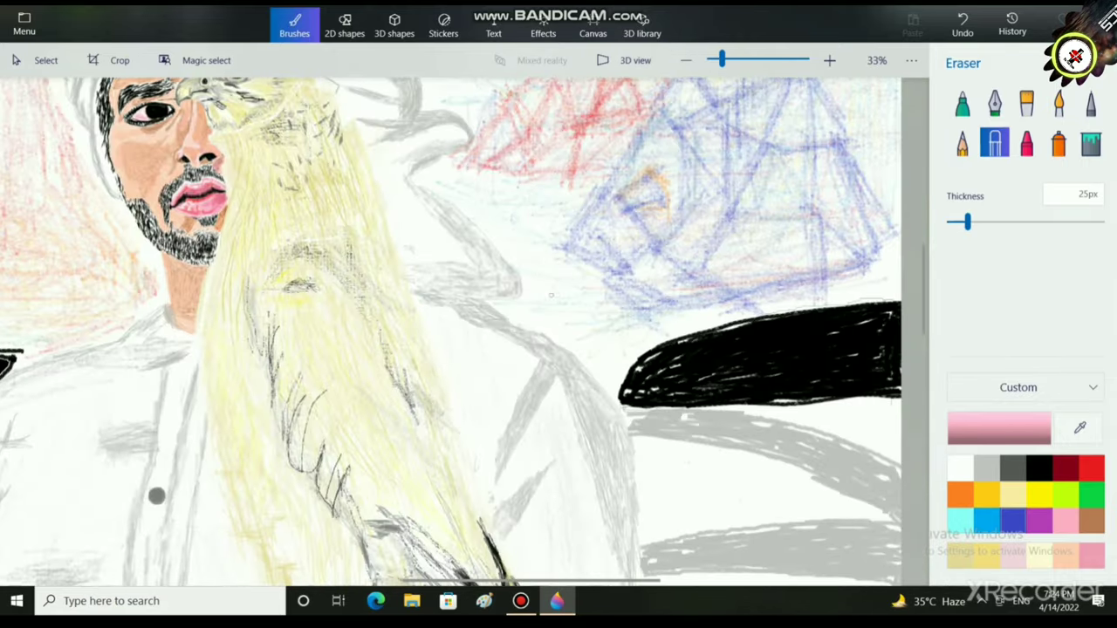
scroll(551, 295, "down", 3)
scroll(551, 295, "up", 4)
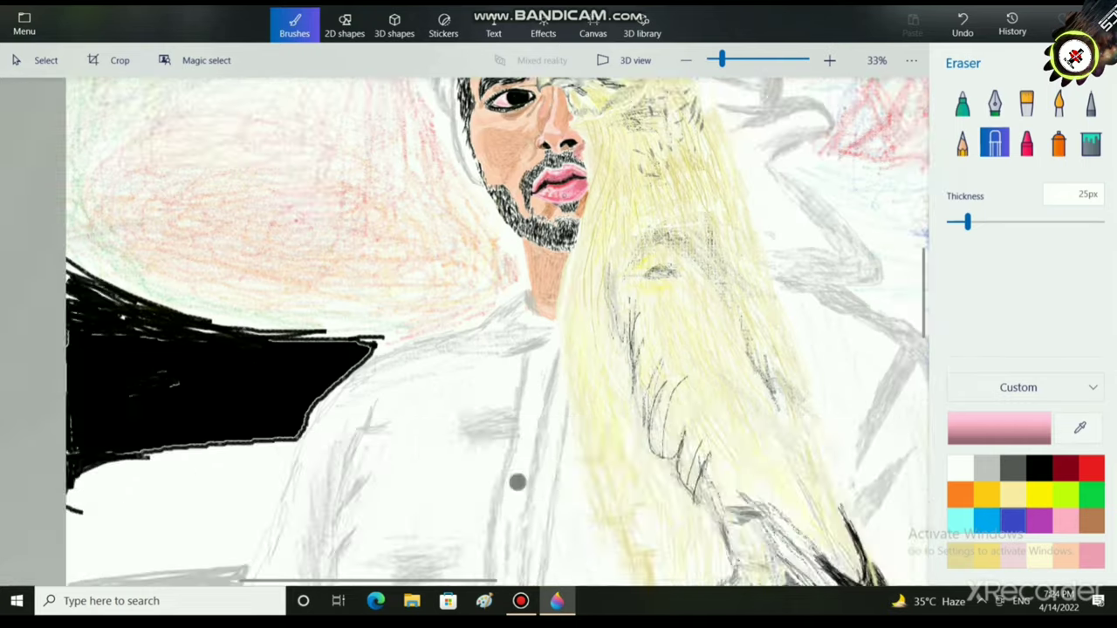
scroll(551, 295, "up", 5)
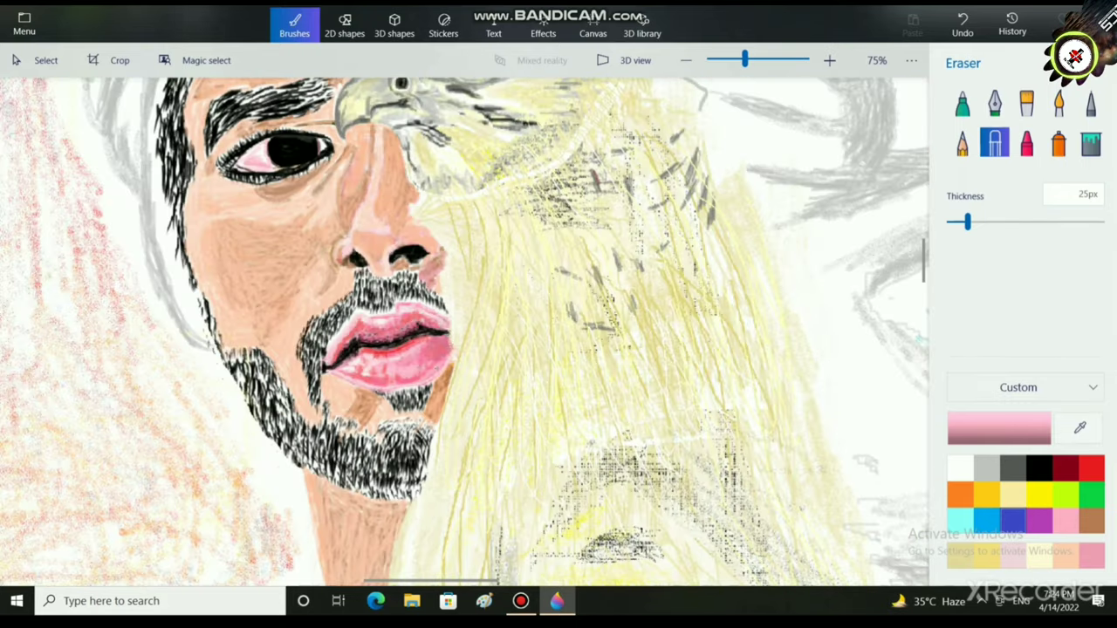
scroll(551, 295, "down", 3)
scroll(449, 276, "up", 2)
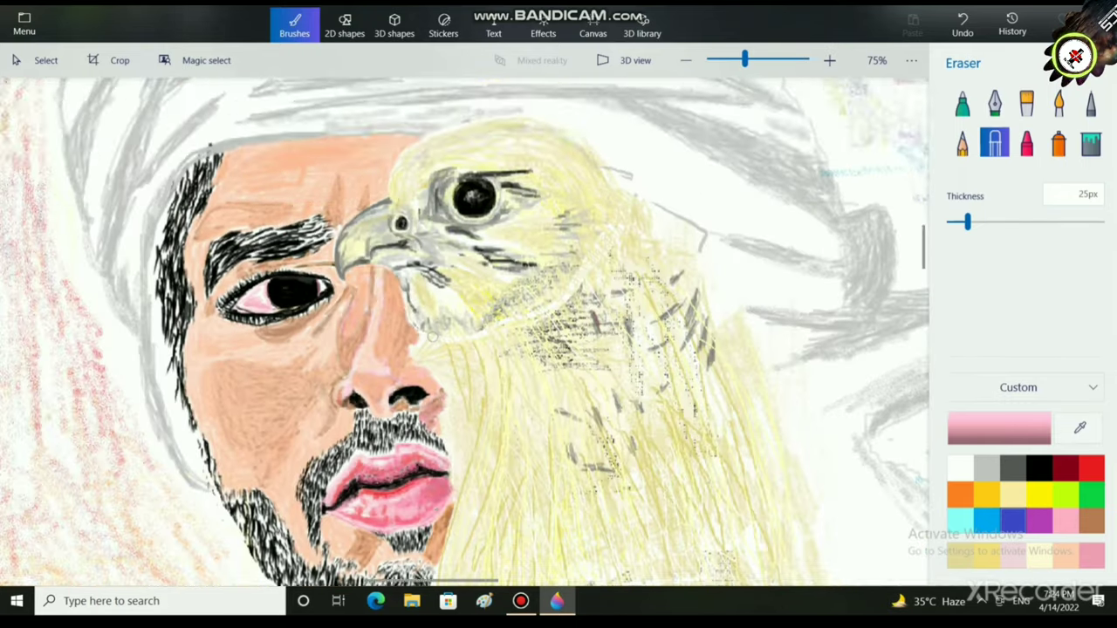
scroll(448, 276, "down", 3)
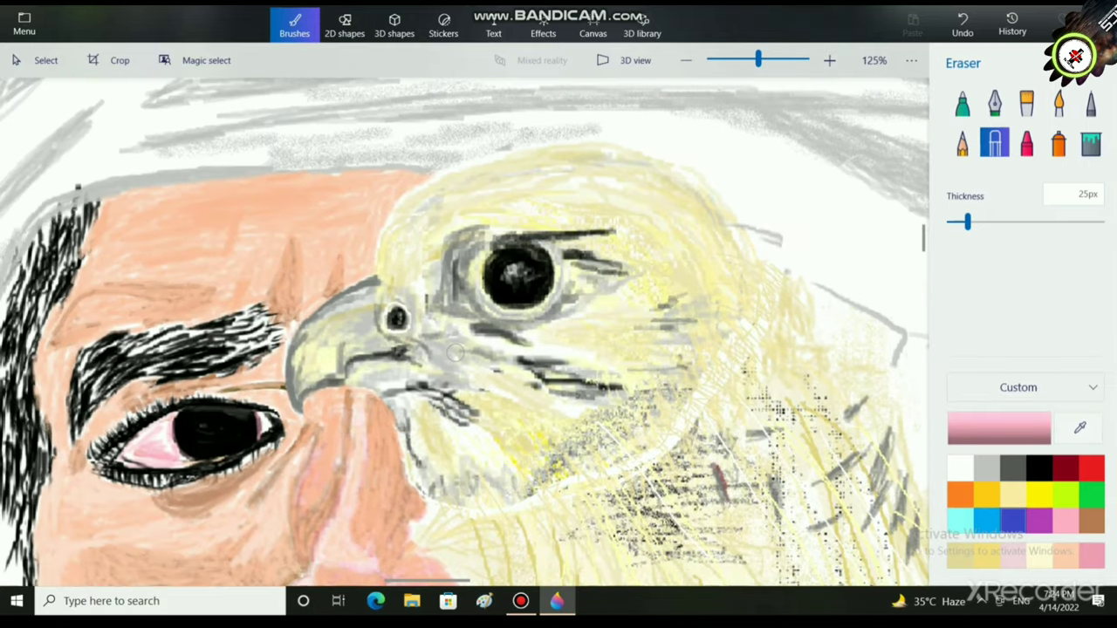
scroll(420, 283, "down", 1)
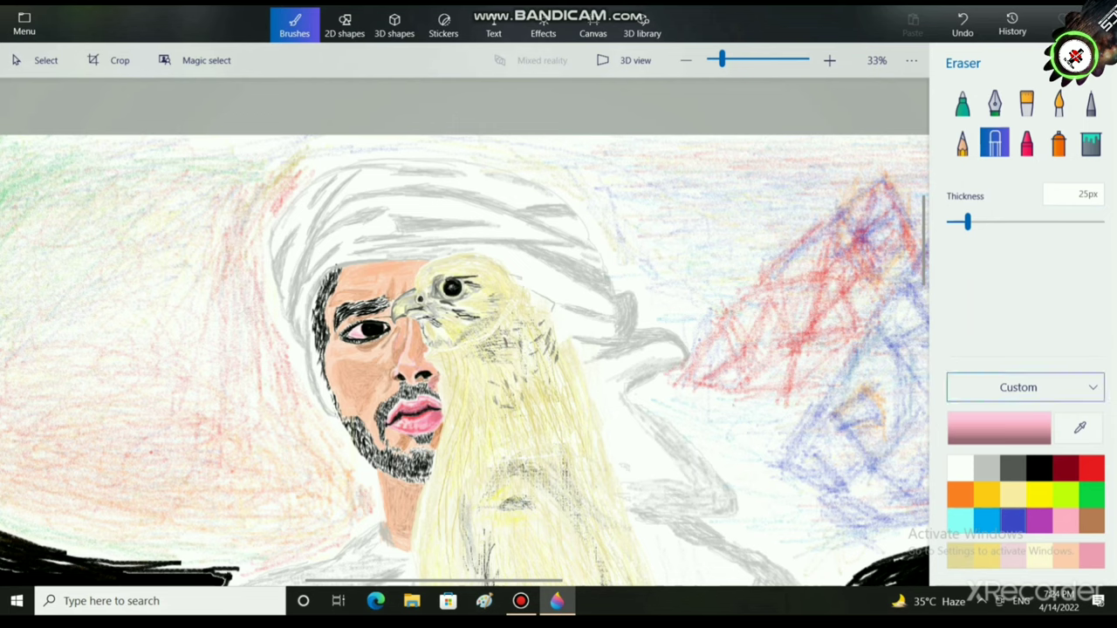
- Show the whole flat painting at 10% zoom and review it at 25% between the turban and pyramids and the glove and wing tips
scroll(454, 288, "down", 5)
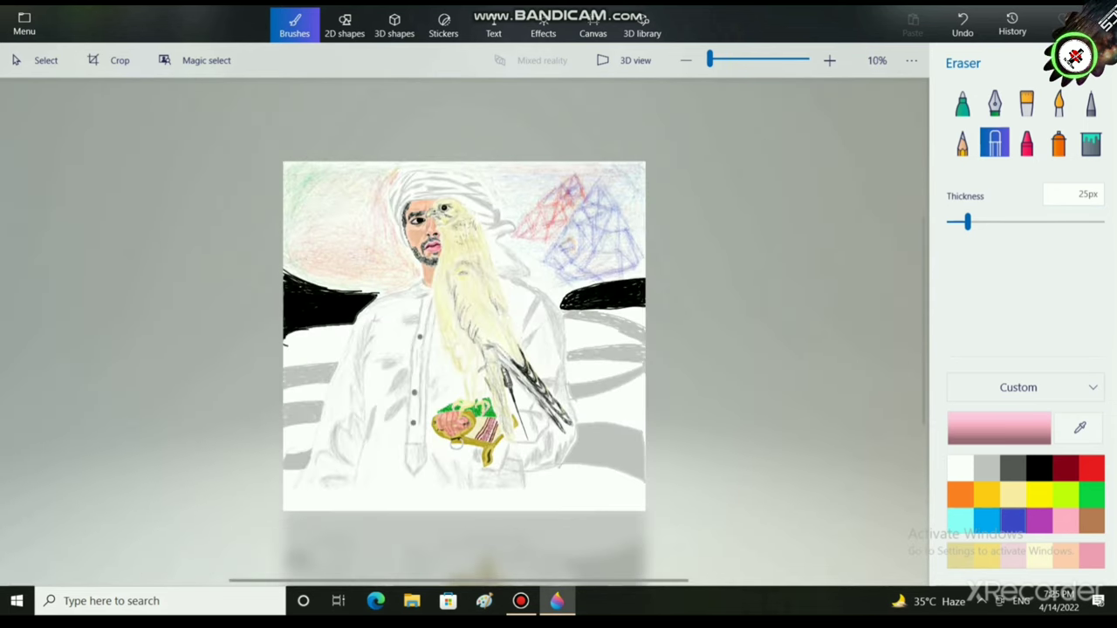
scroll(537, 282, "up", 3)
mouse_move(537, 282)
left_mouse_down()
mouse_move(674, 334)
mouse_move(649, 319)
mouse_move(621, 270)
mouse_move(602, 152)
left_mouse_up()
scroll(535, 185, "down", 3)
scroll(534, 185, "up", 3)
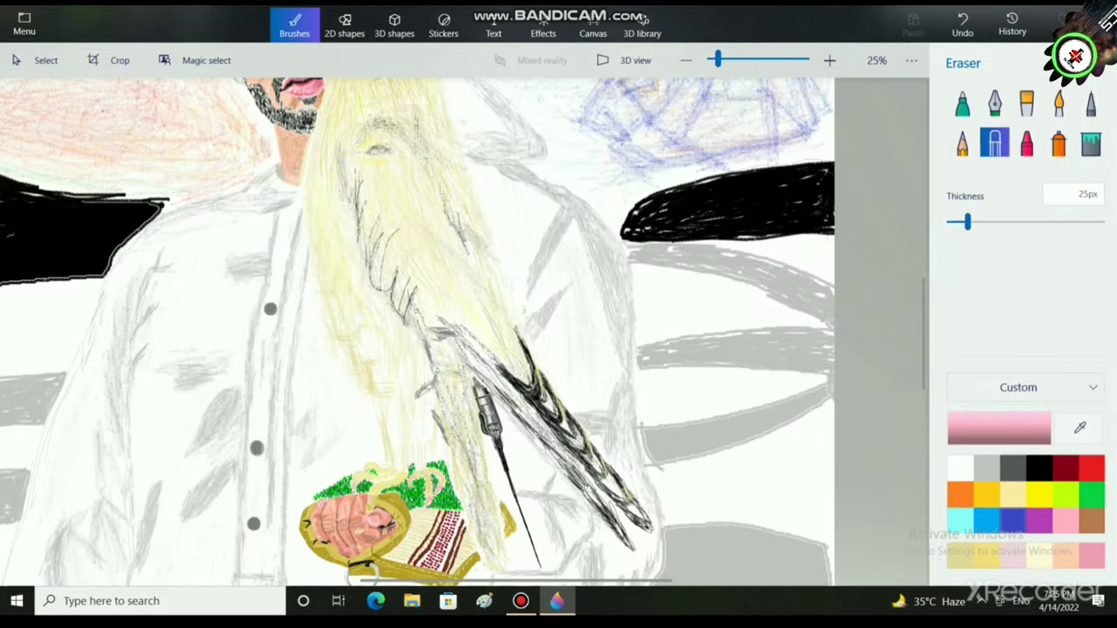
scroll(464, 332, "up", 5)
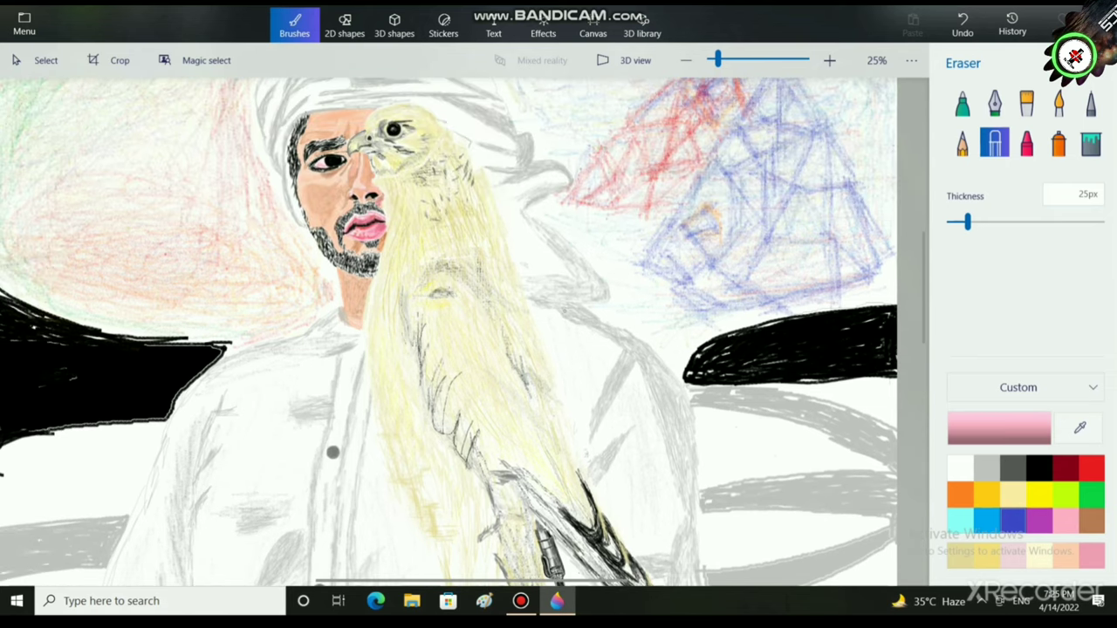
scroll(465, 332, "down", 5)
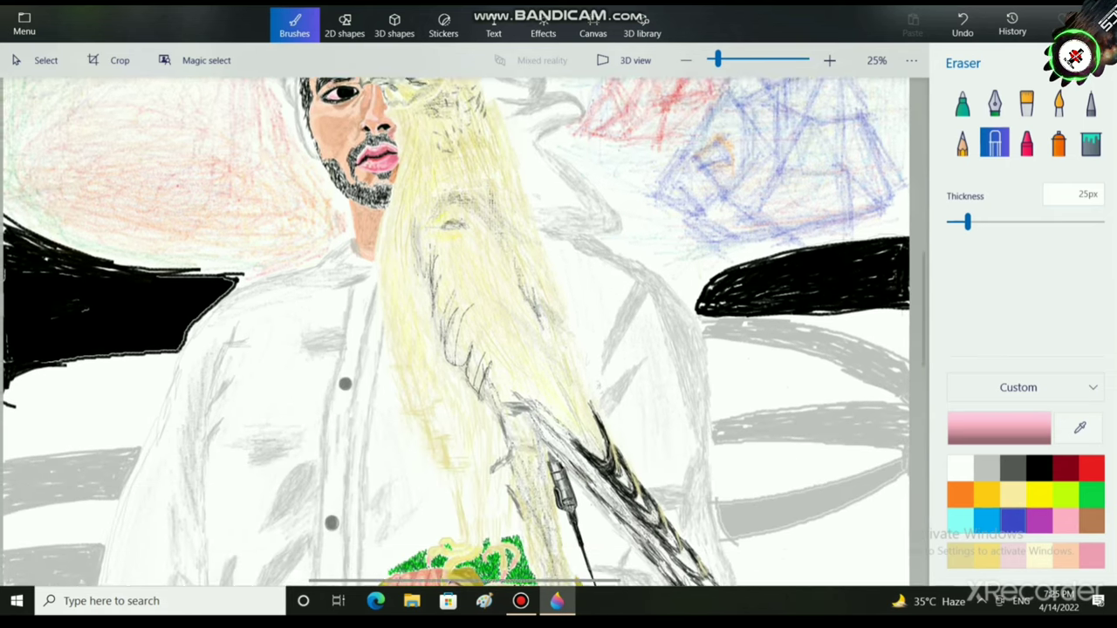
scroll(464, 331, "down", 1)
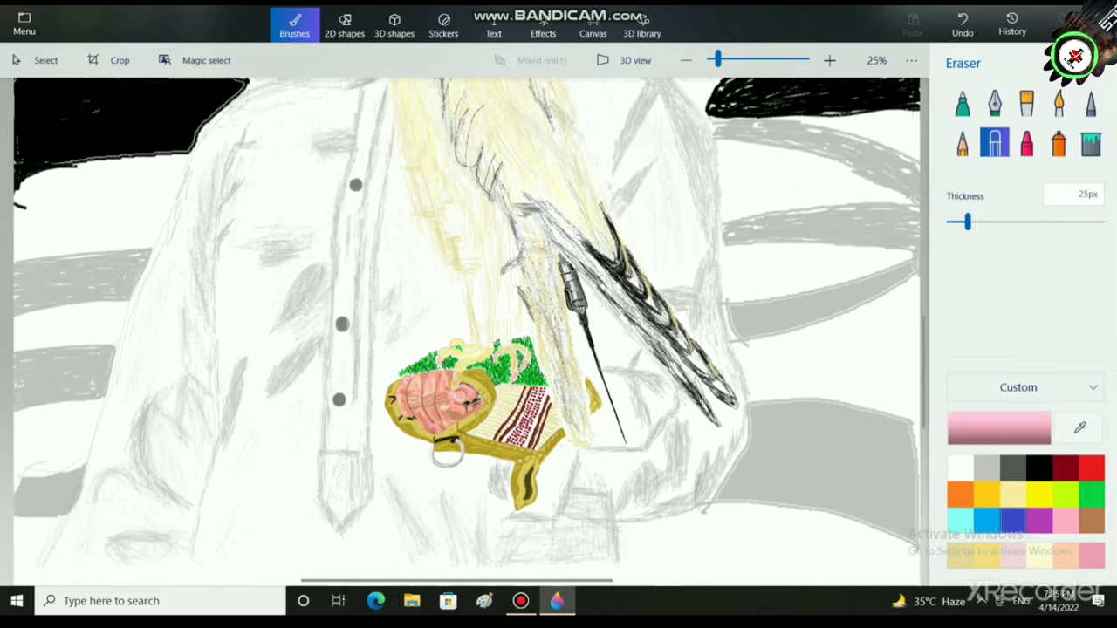
scroll(464, 331, "up", 6)
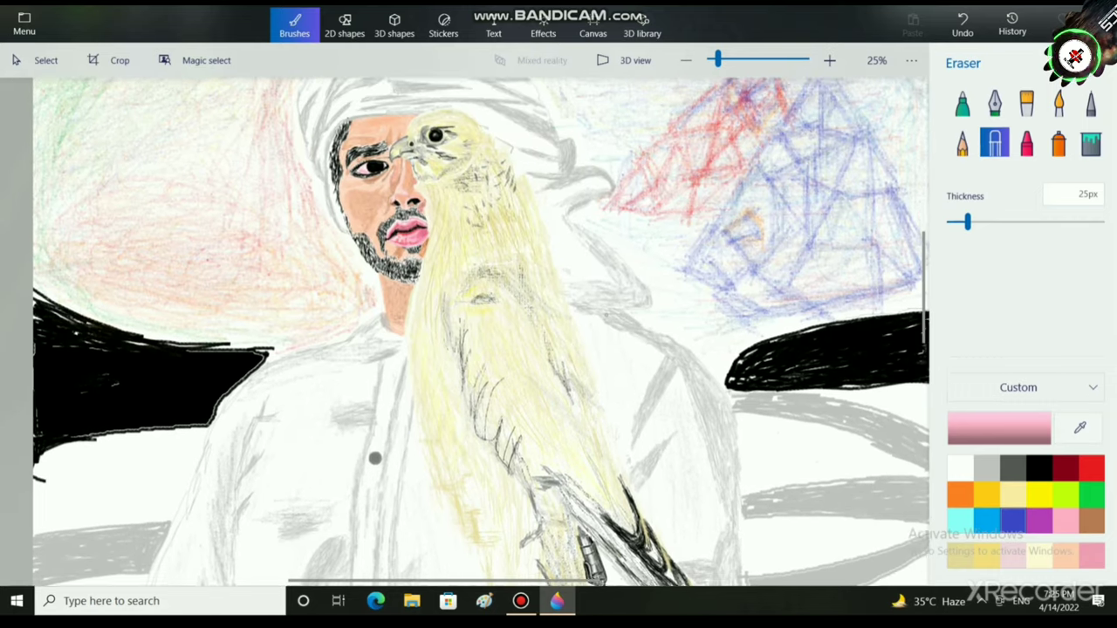
scroll(485, 332, "up", 1)
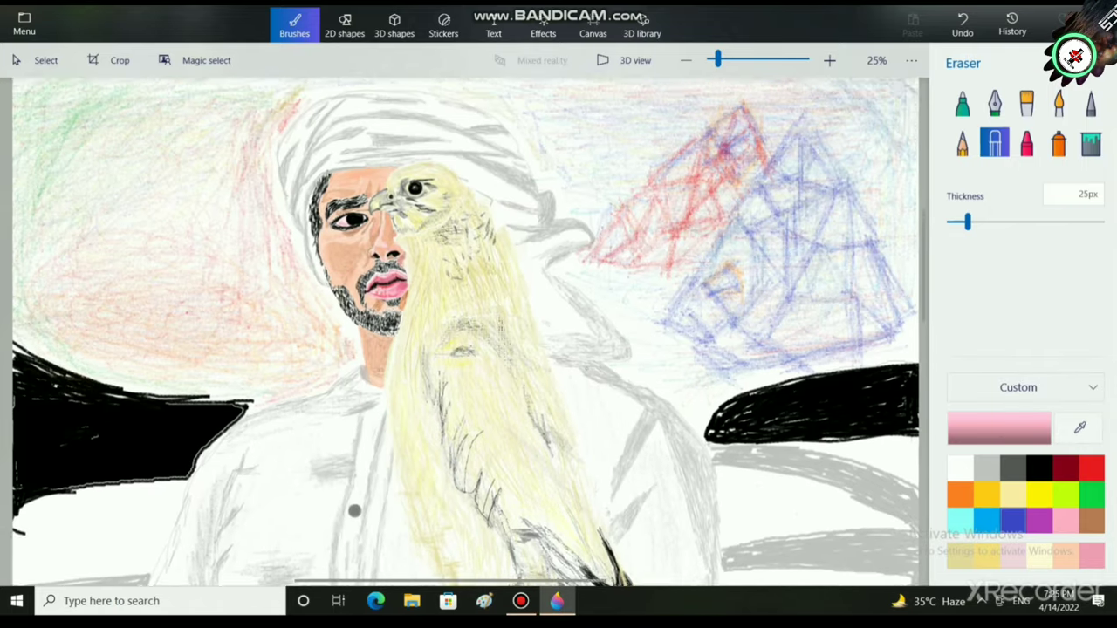
scroll(493, 332, "down", 4)
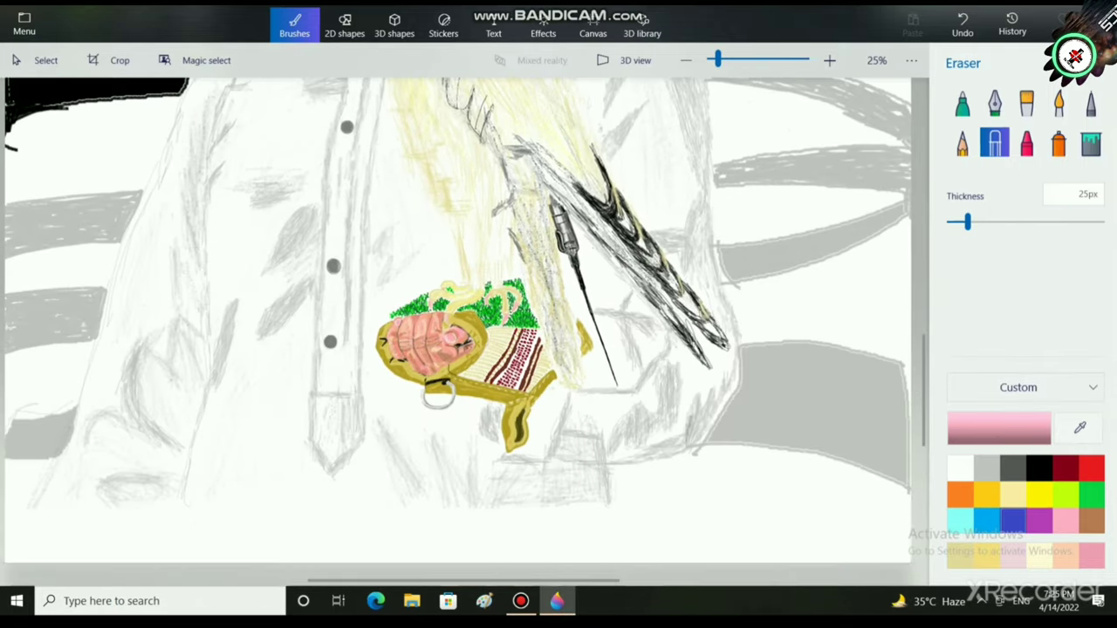
scroll(465, 332, "up", 10)
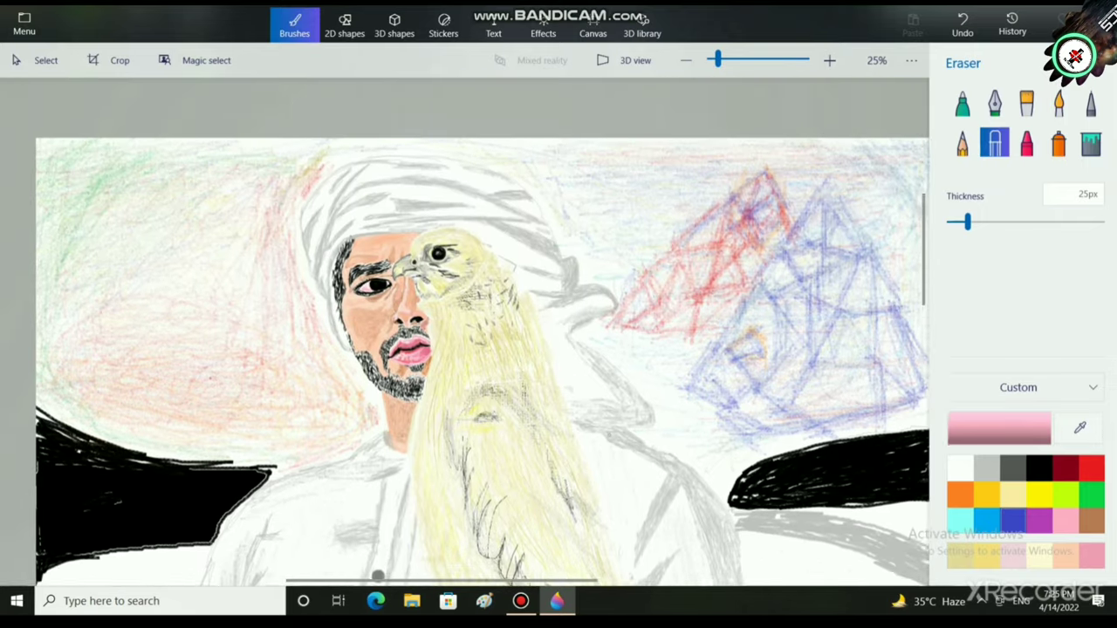
- Review the flat painting at 25% zoom, from the turban and pyramids down to the robe, wing tips and glove
scroll(465, 332, "right", 1)
scroll(465, 331, "down", 3)
scroll(465, 332, "up", 1)
scroll(465, 331, "down", 3)
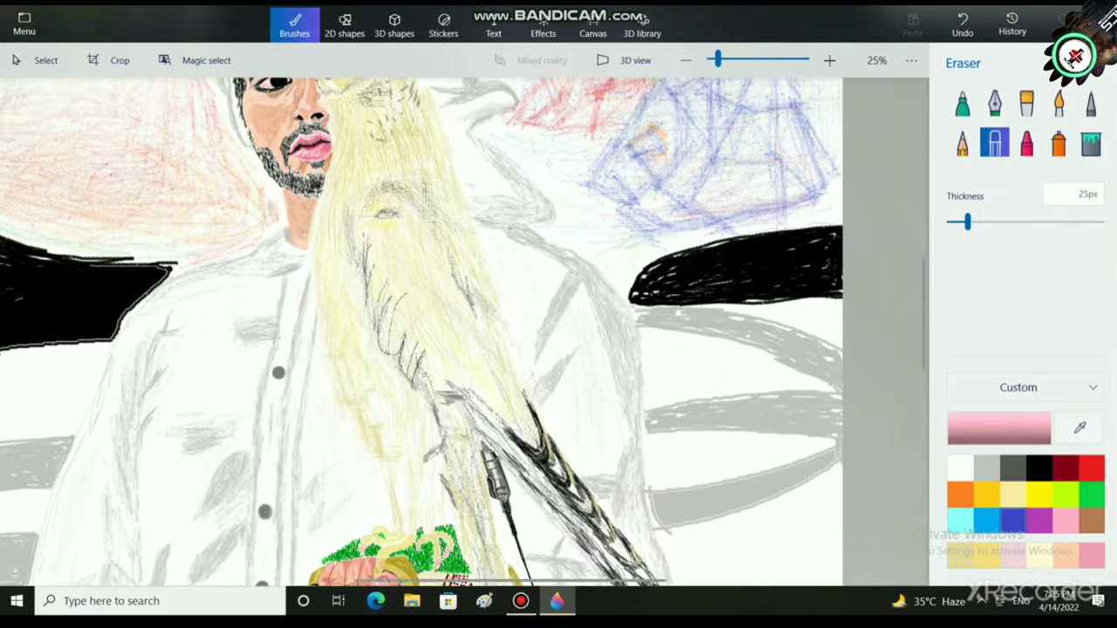
scroll(466, 331, "left", 2)
scroll(465, 332, "up", 3)
scroll(465, 332, "right", 2)
scroll(465, 331, "down", 3)
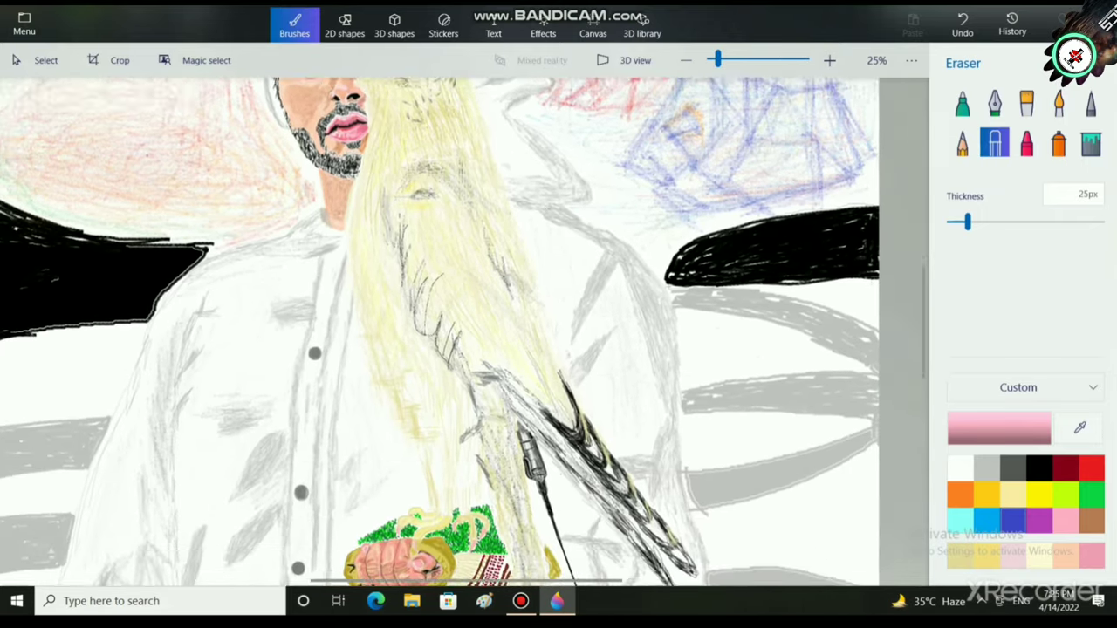
scroll(465, 332, "left", 1)
scroll(465, 332, "up", 3)
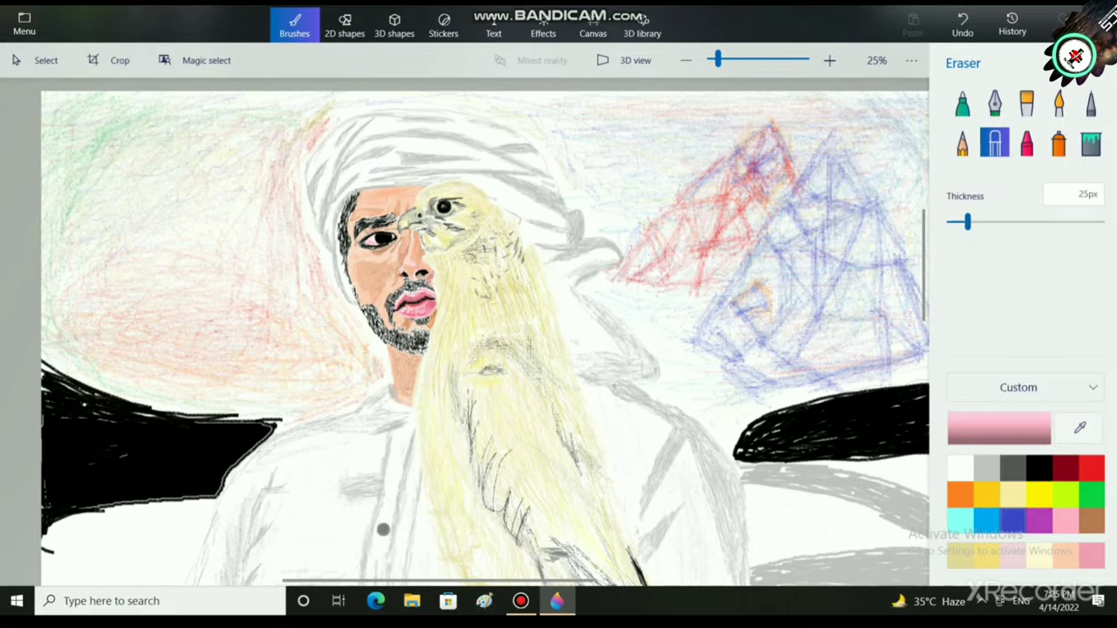
scroll(465, 331, "right", 1)
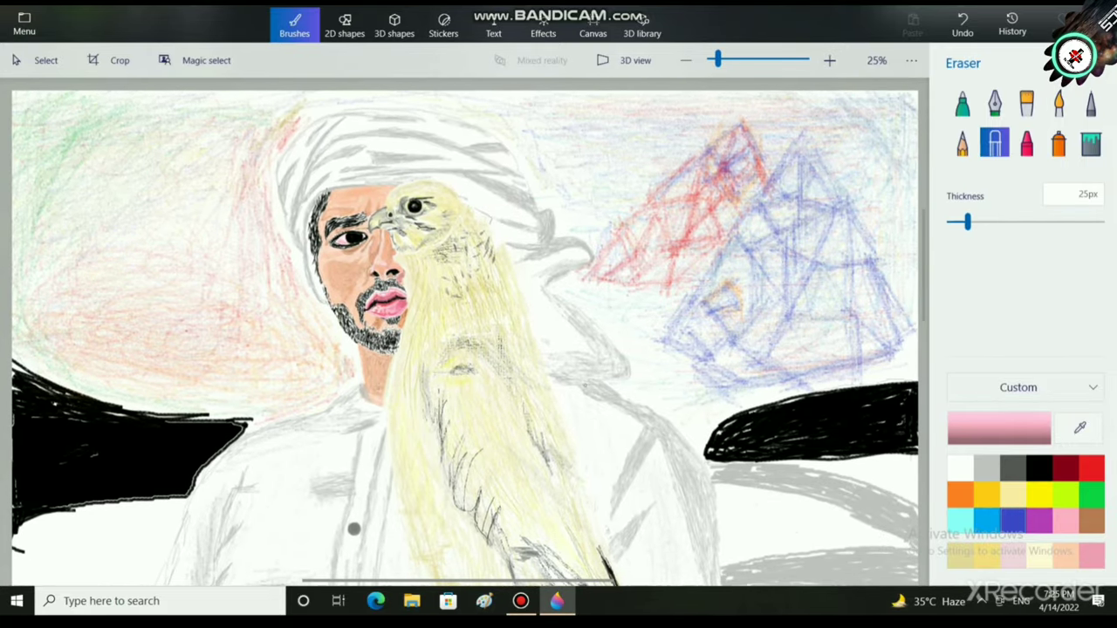
- Show the whole painting at 10% zoom and examine the man's face and the falcon's head and chest at up to 66%
scroll(465, 332, "down", 3, "ctrl")
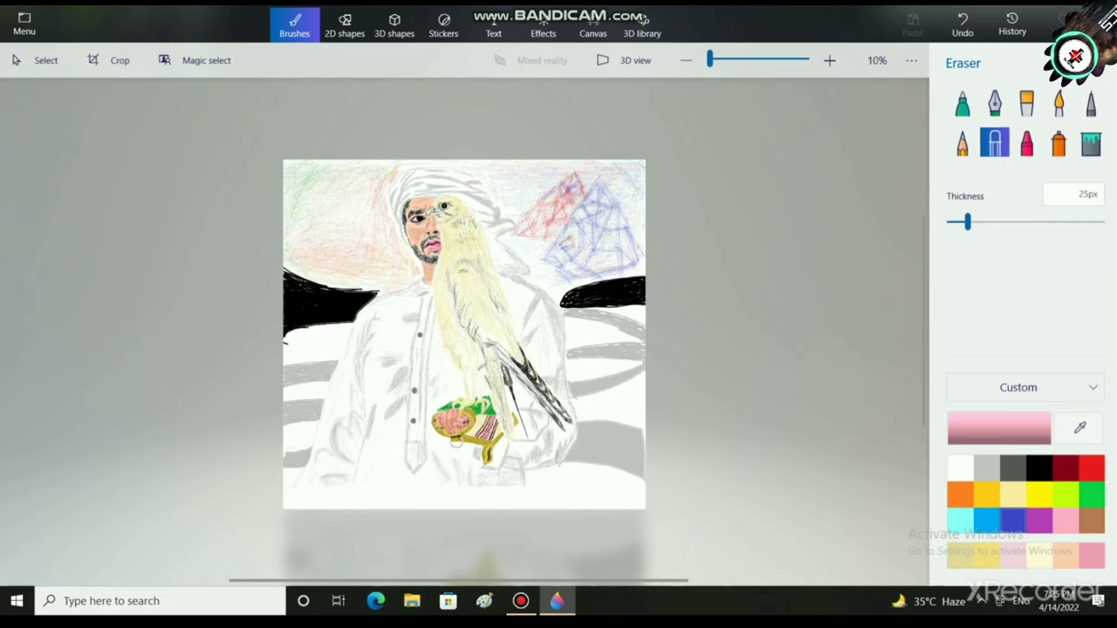
scroll(515, 276, "up", 3, "ctrl")
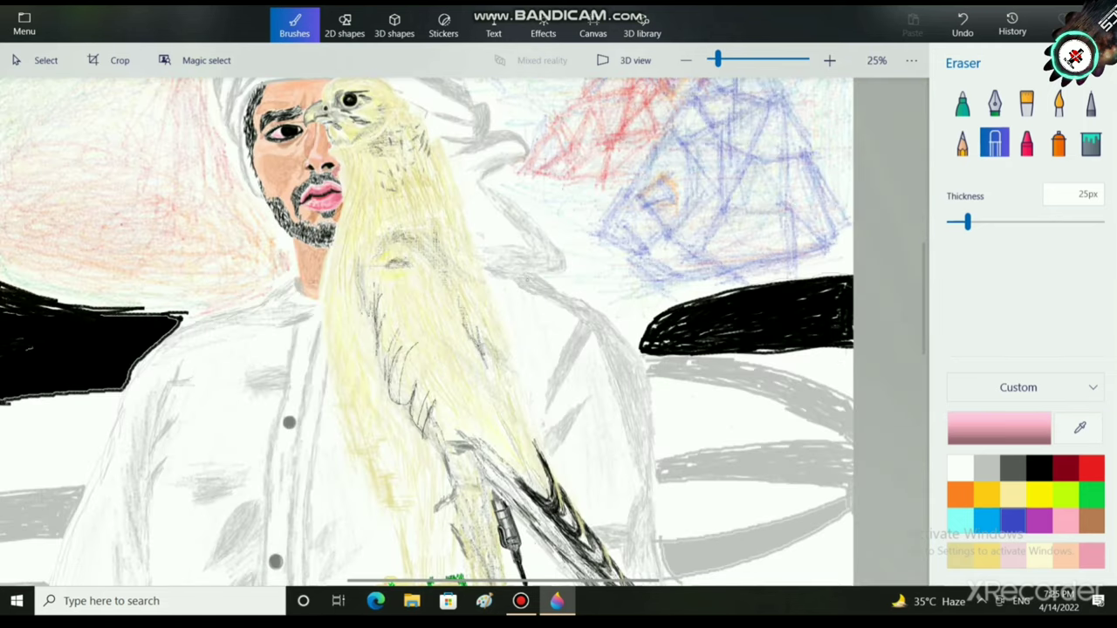
scroll(465, 331, "down", 3)
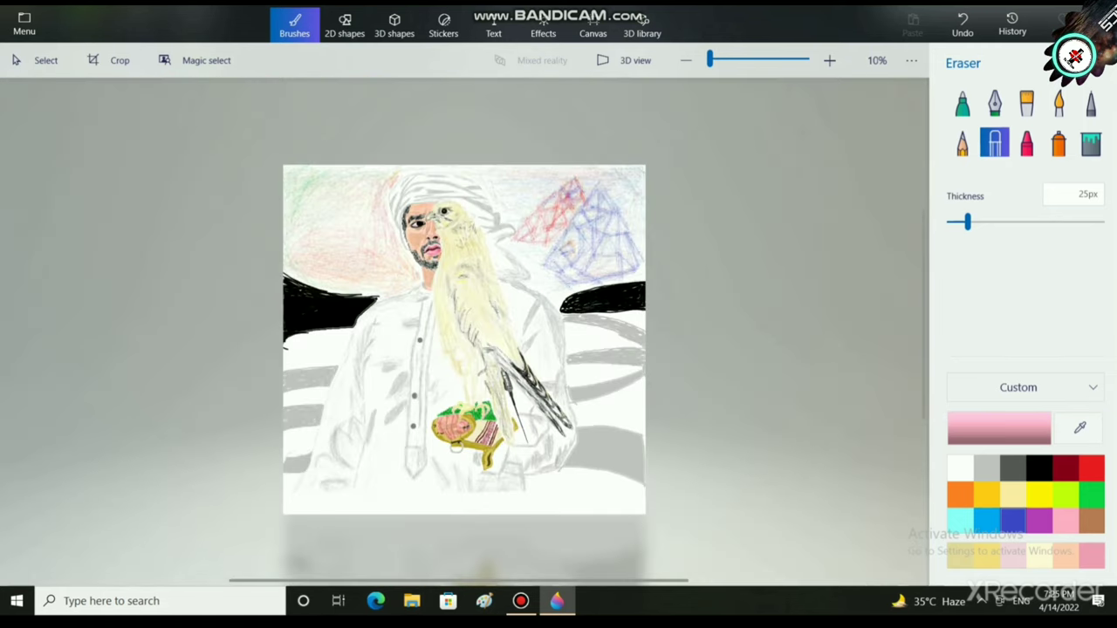
scroll(523, 292, "up", 4)
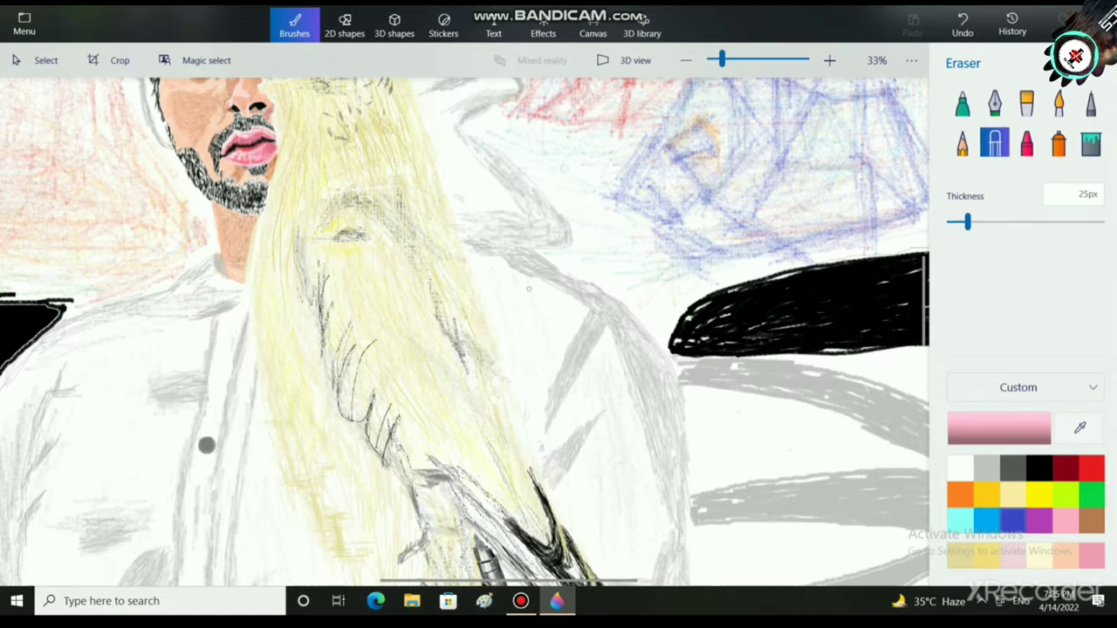
scroll(360, 161, "up", 2)
left_click_drag(360, 182, 478, 400)
scroll(478, 400, "up", 2)
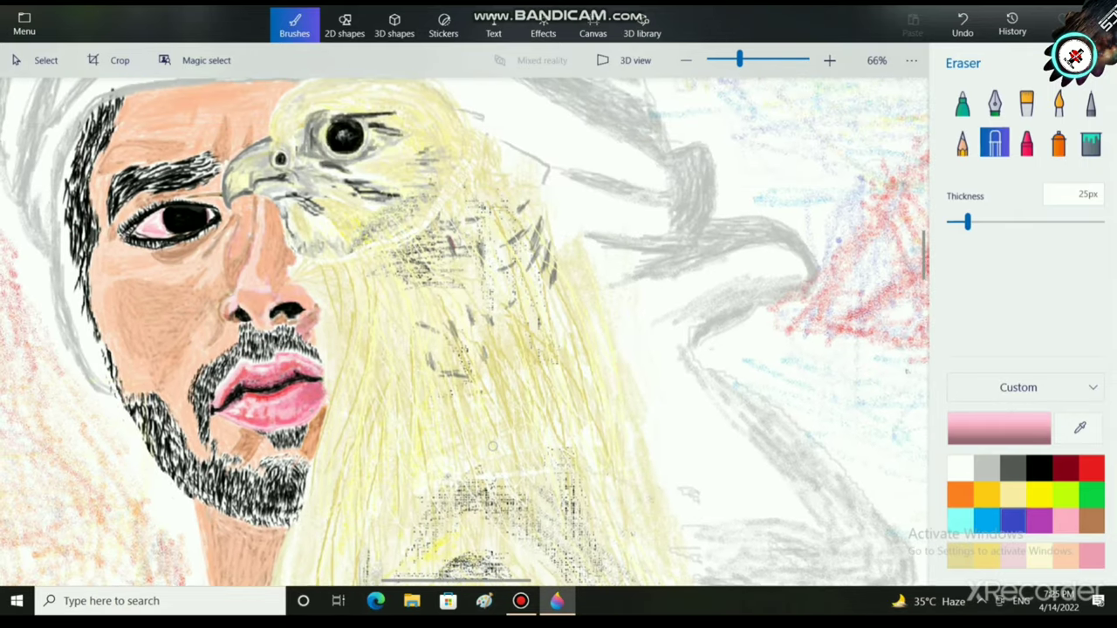
scroll(389, 336, "up", 2)
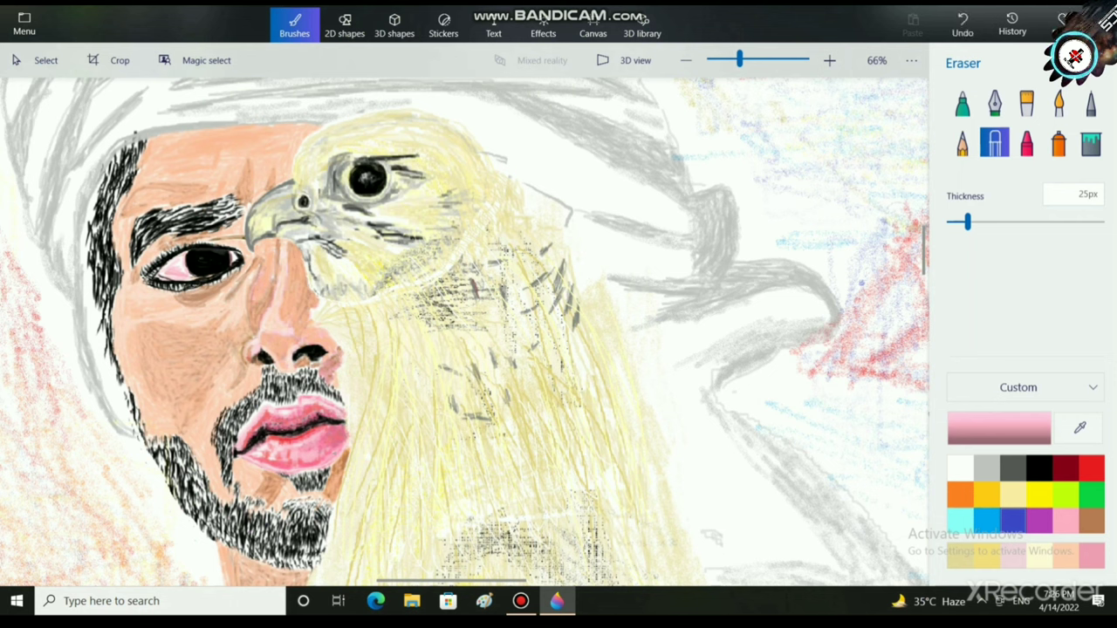
- Save the painting in the Pictures folder as a 2D PNG named "Sheikh Hamdan Bin Mohammad Bin Rashid Al Maktoum"
left_click(836, 272)
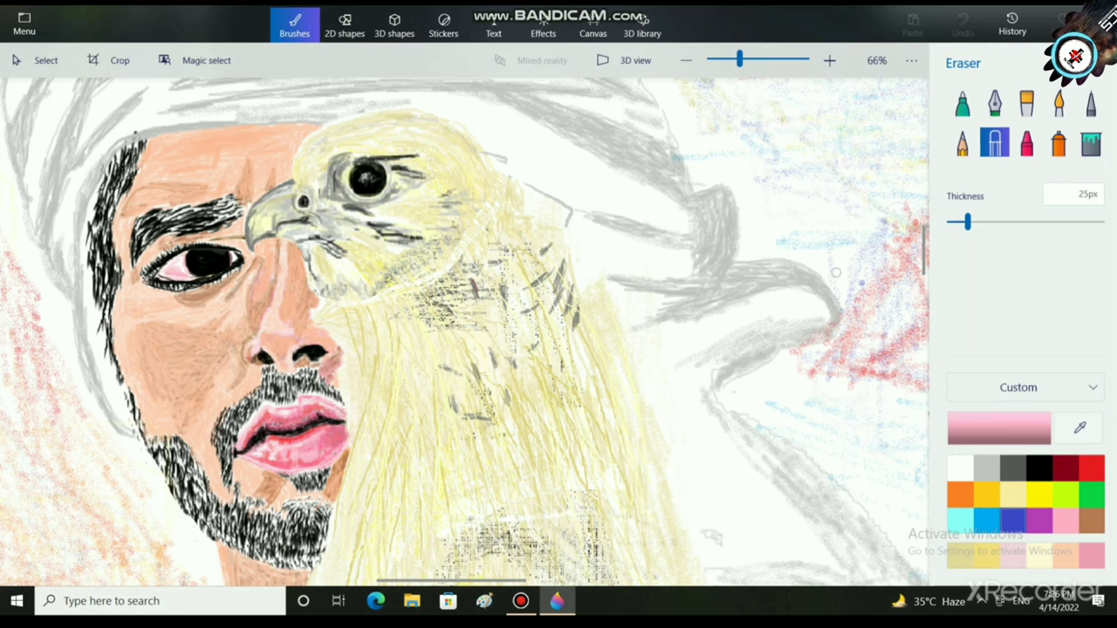
key("ctrl+s")
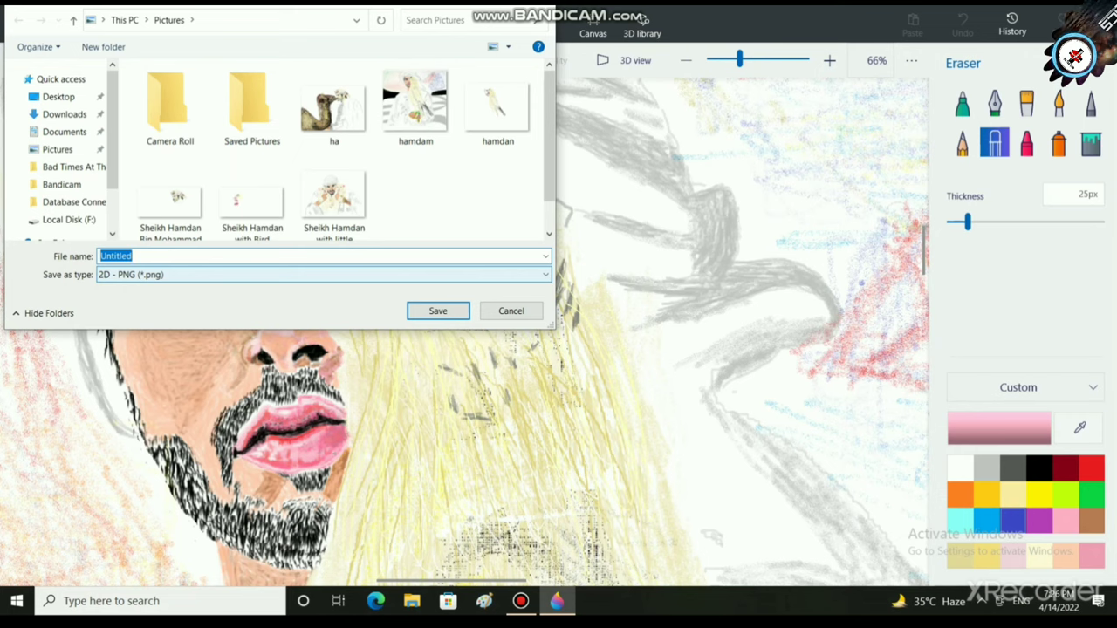
type("Sh")
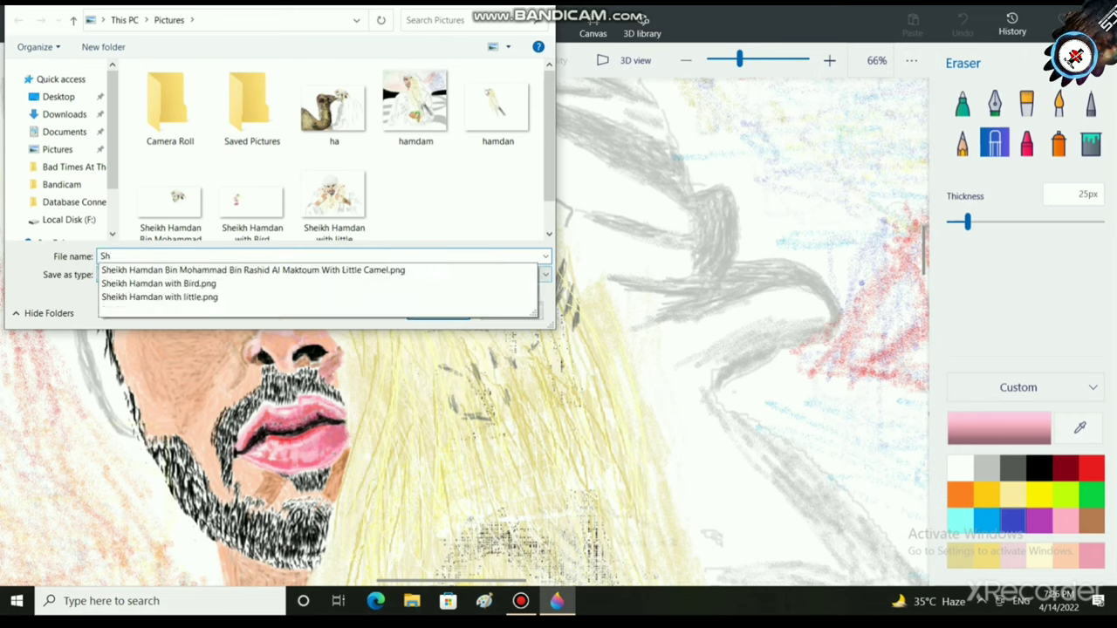
type("eikh Ha")
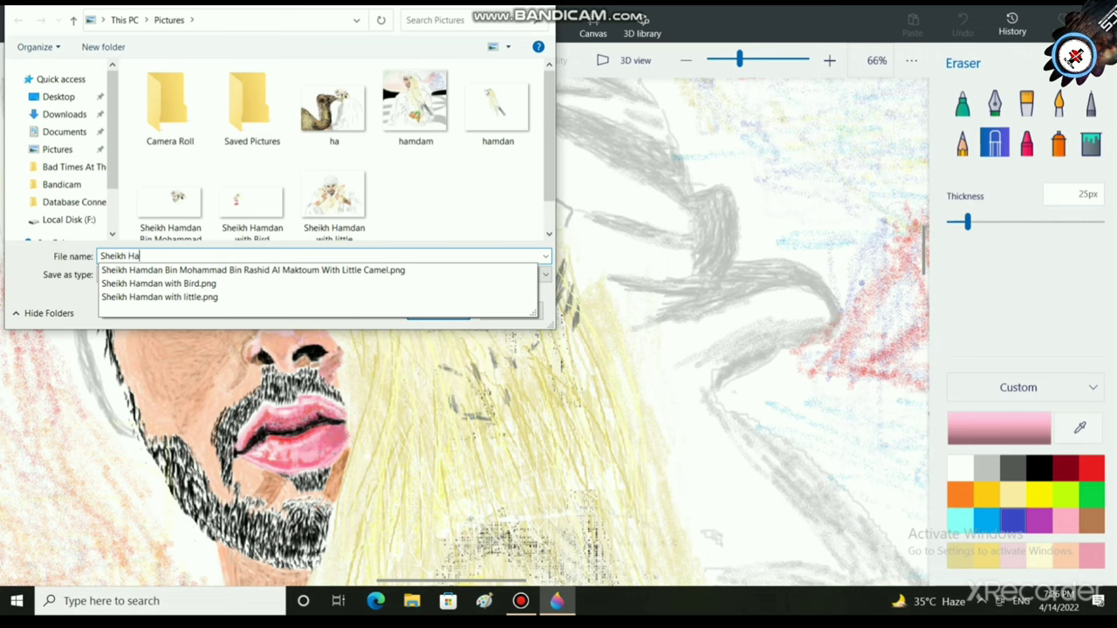
type("mdan b")
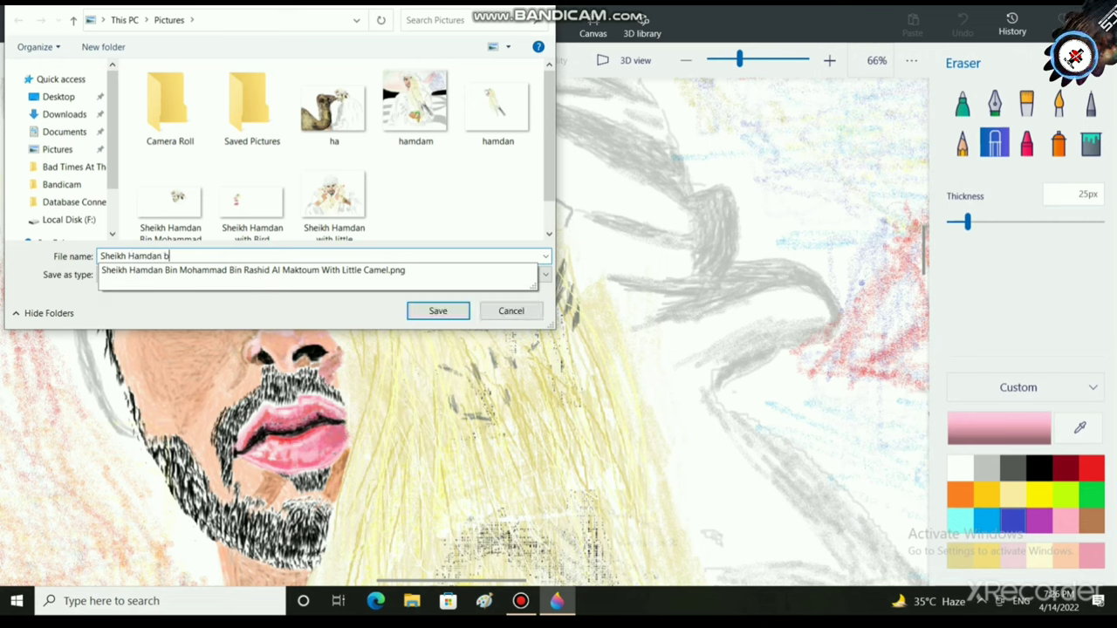
type("in")
key("BackSpace")
key("BackSpace")
key("BackSpace")
key("BackSpace")
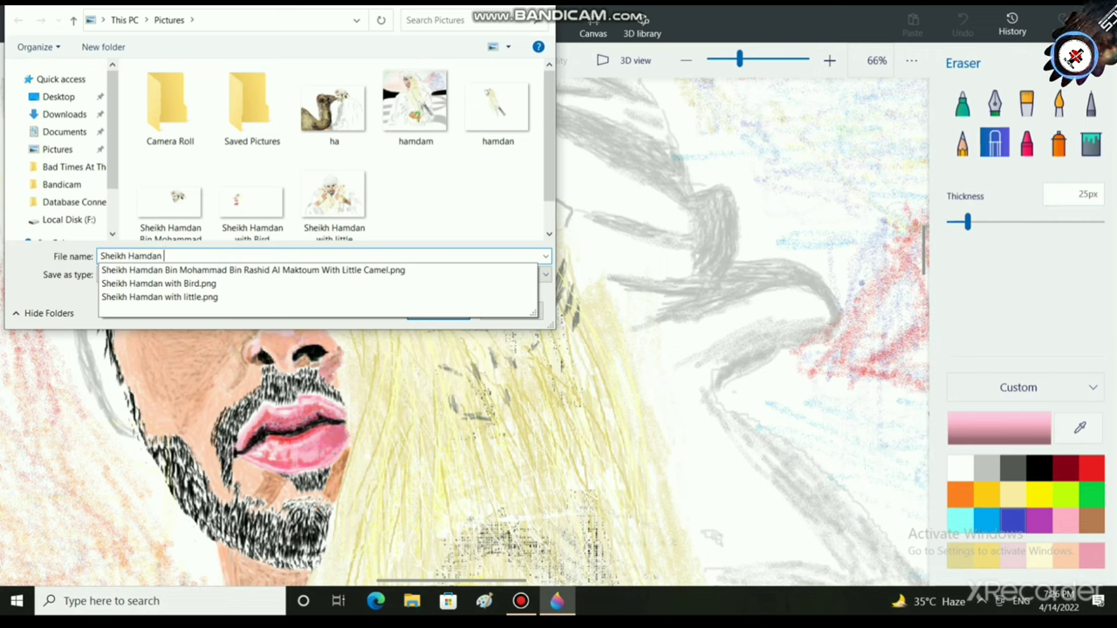
type("HN")
key("BackSpace")
key("BackSpace")
type("Bin ra")
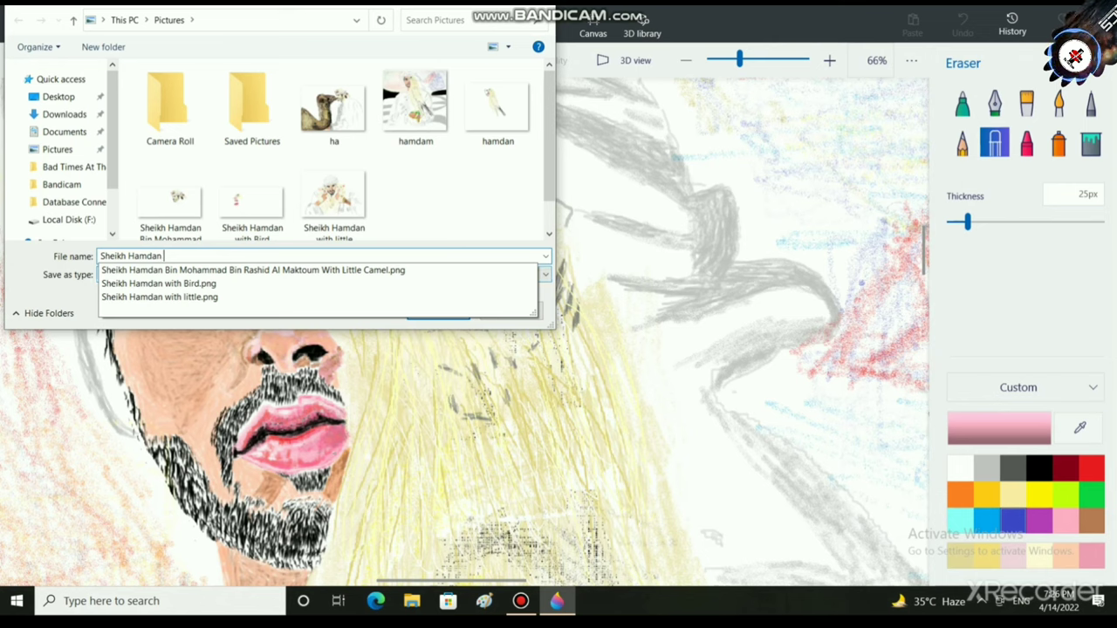
key("BackSpace")
key("BackSpace")
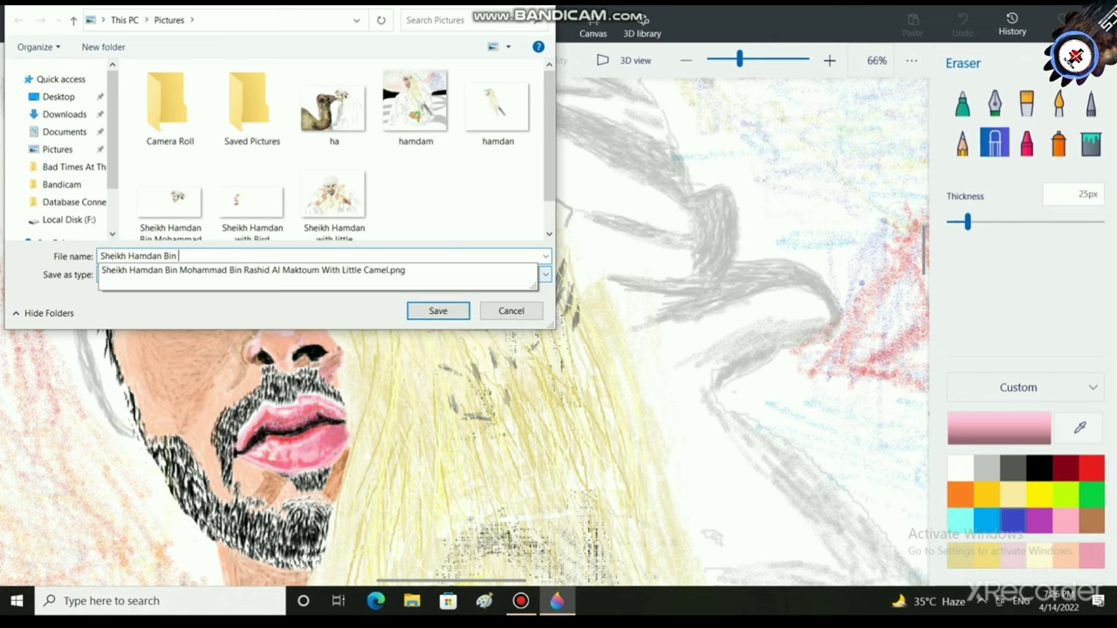
type("Moham")
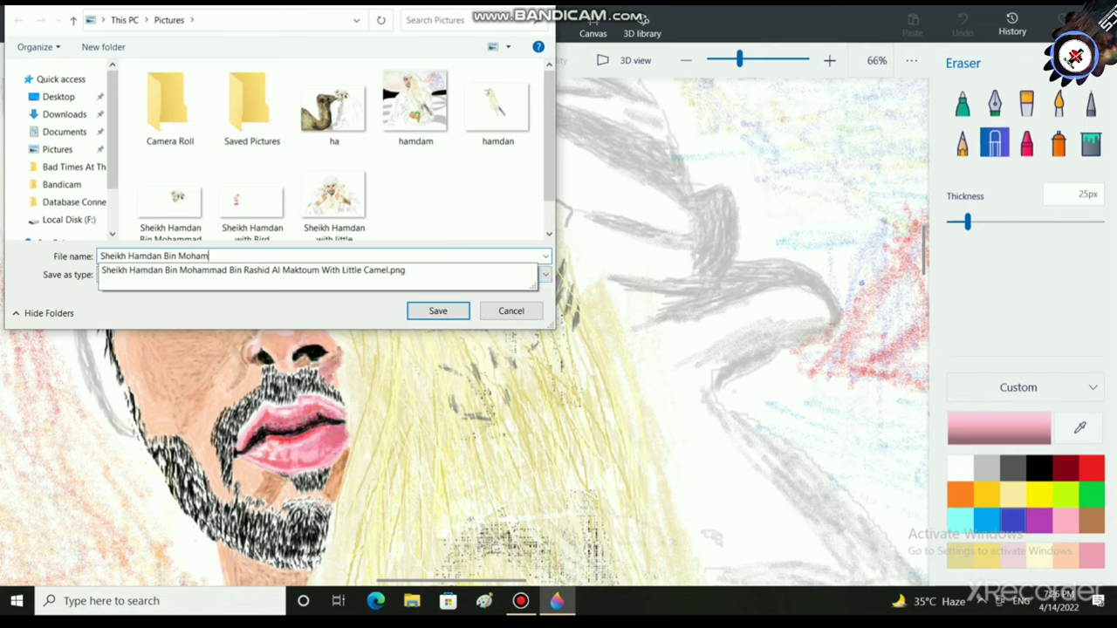
type("mad Bin ")
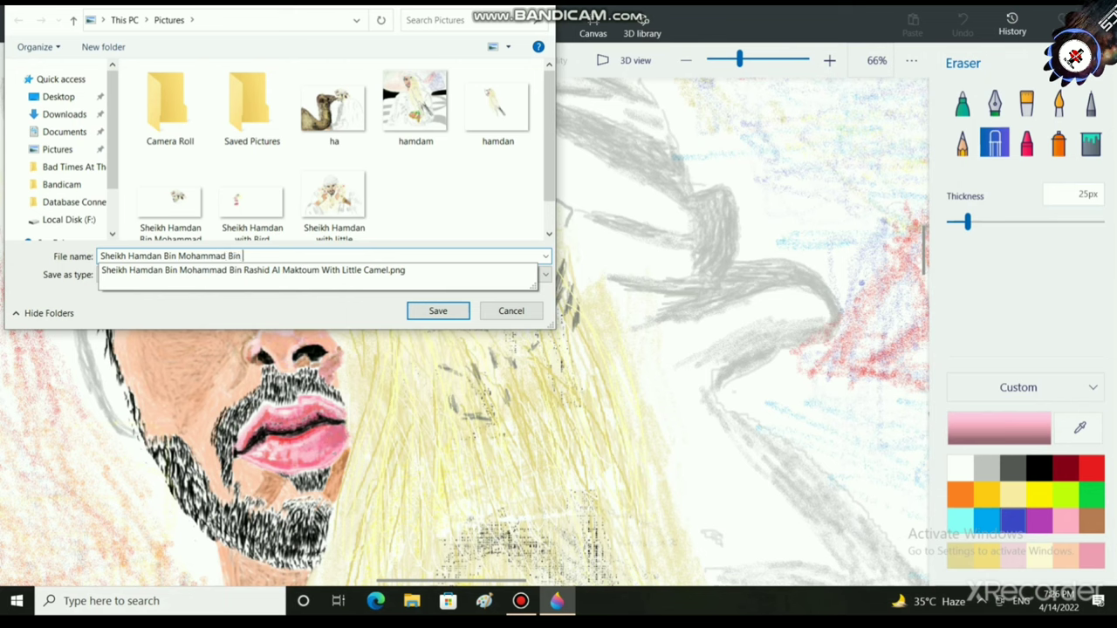
type("Rashid")
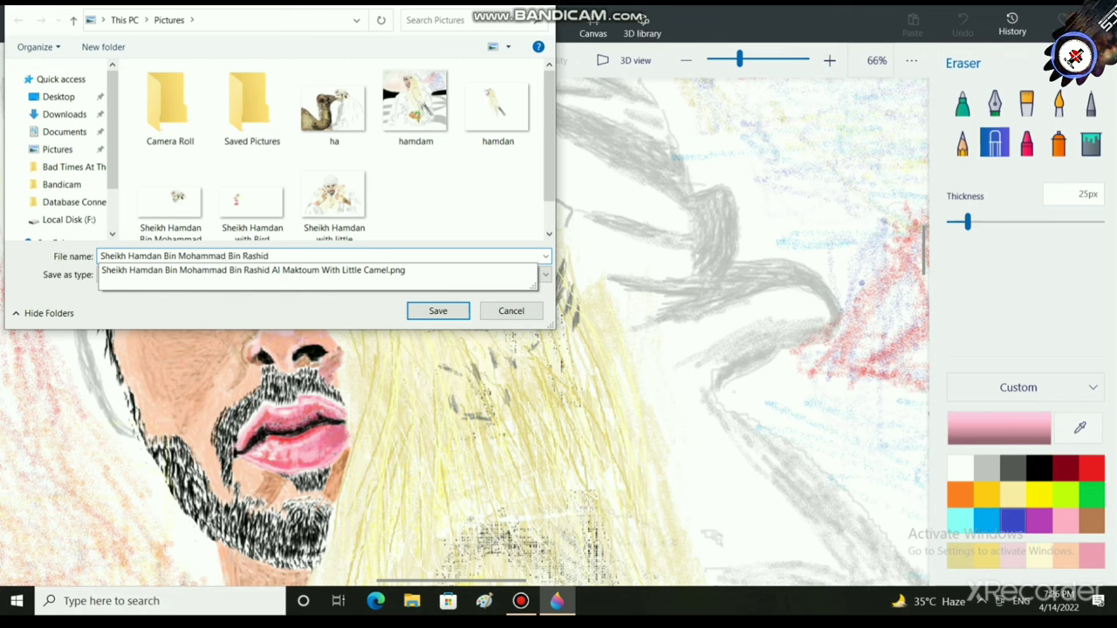
type(" Al Mak")
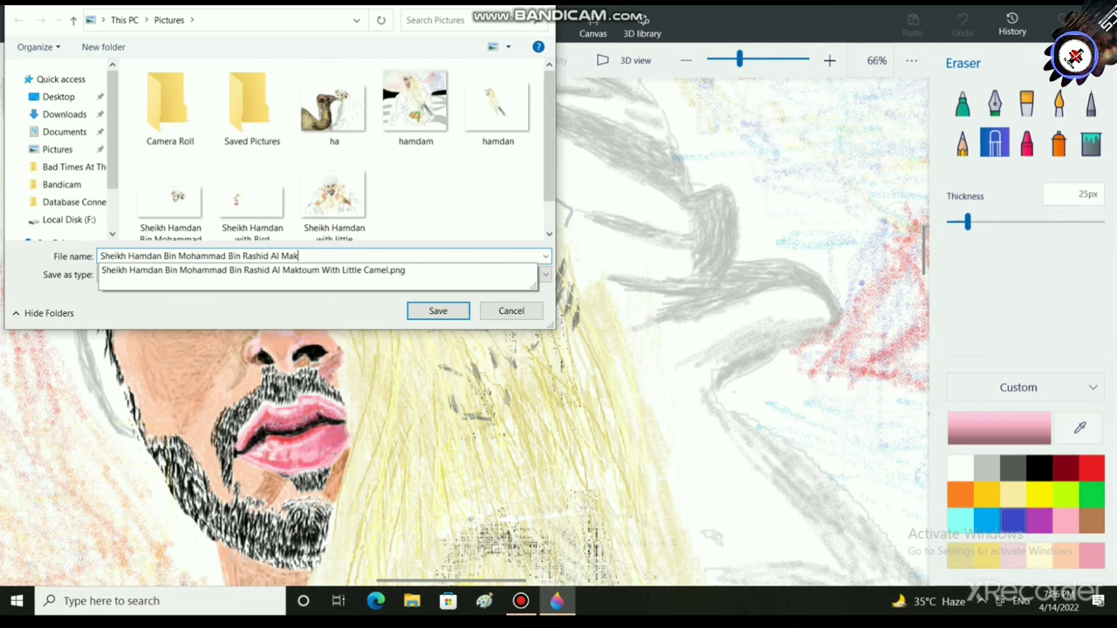
type("toum")
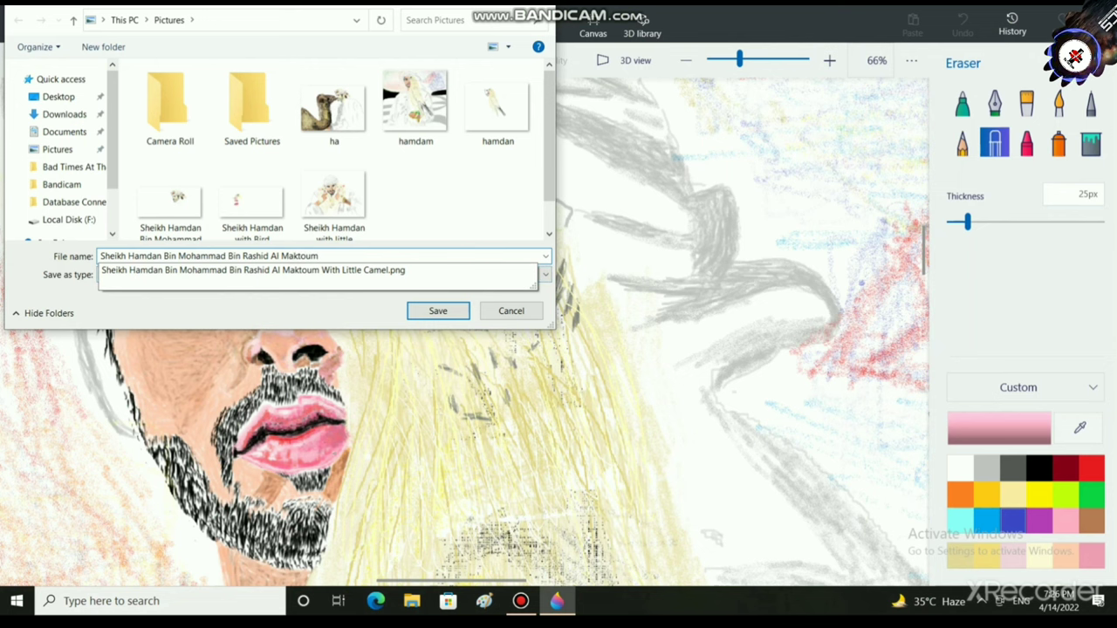
key("Return")
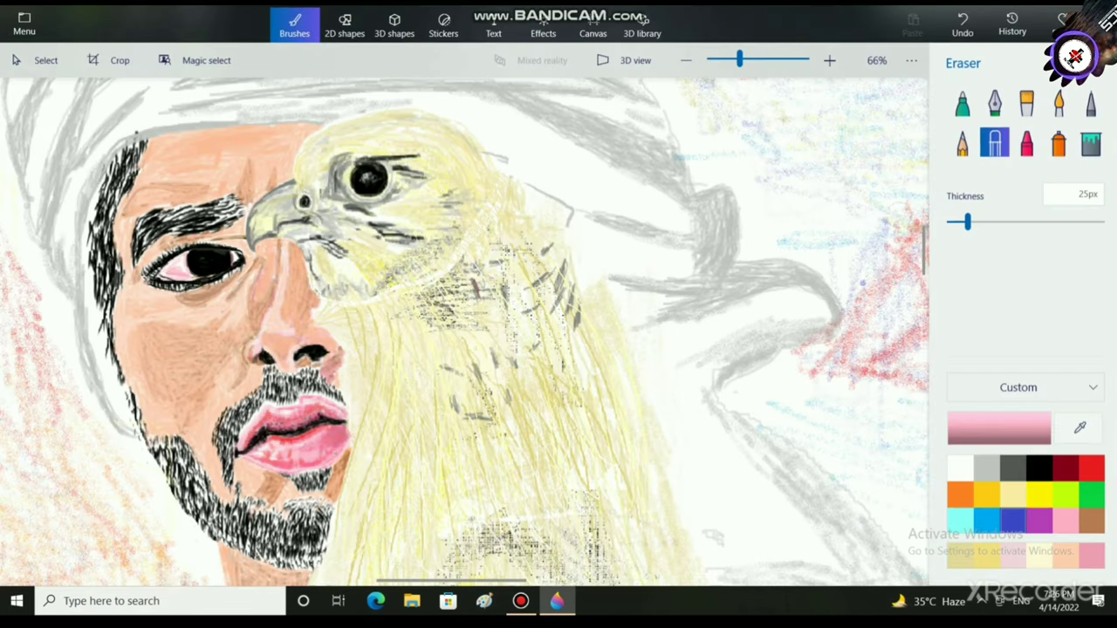
- Examine the red and blue pyramids and the colored sky around them at up to 400% zoom
scroll(684, 205, "down", 8)
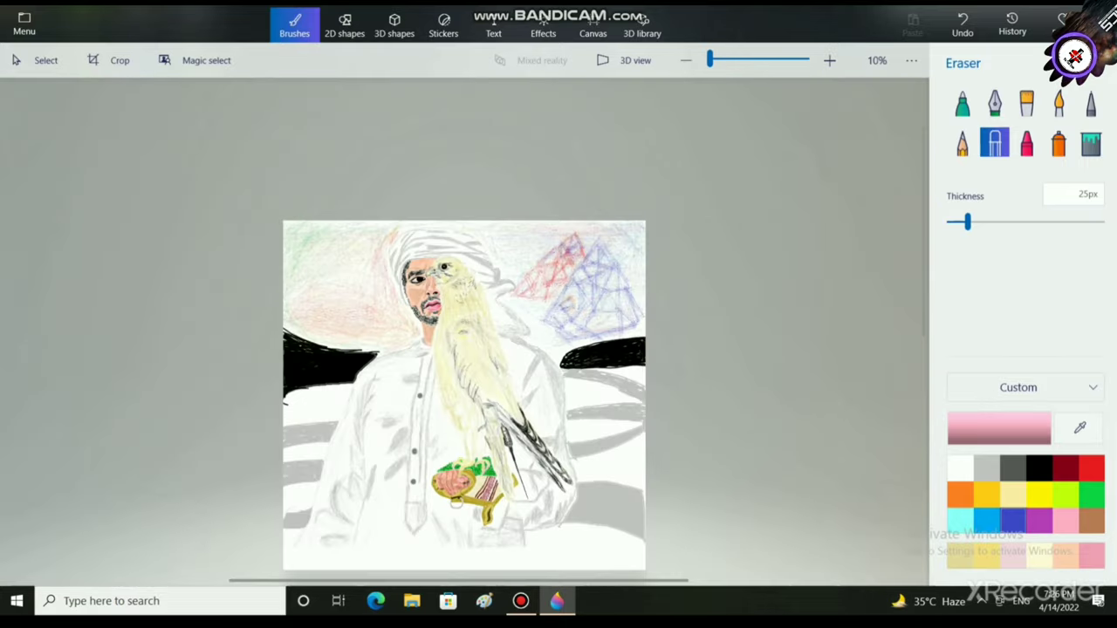
scroll(581, 229, "up", 4)
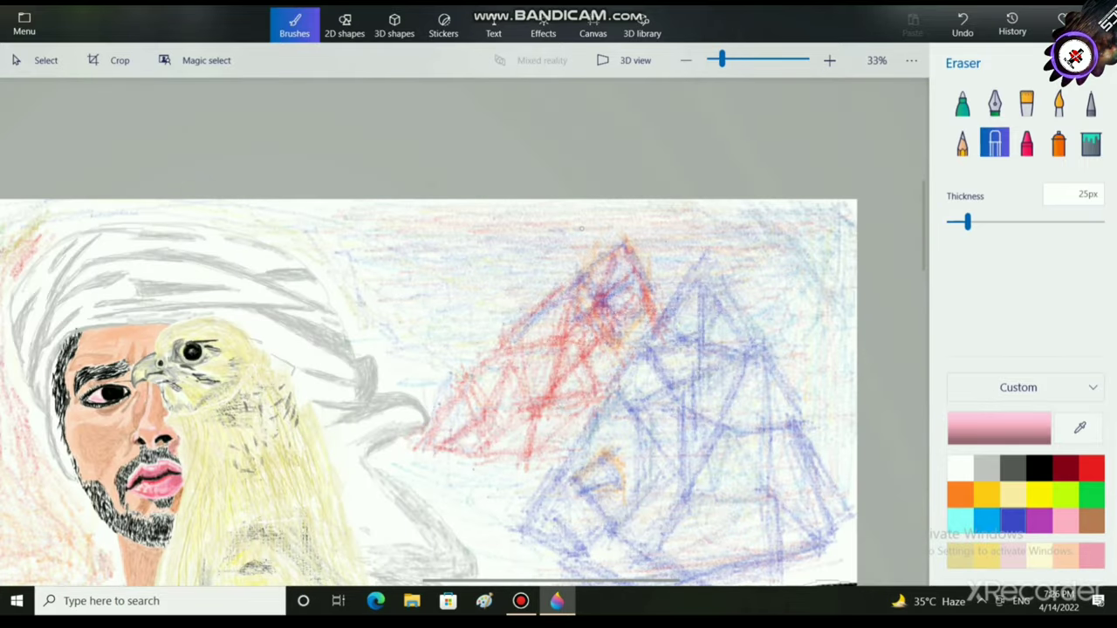
scroll(582, 229, "up", 10)
scroll(572, 310, "up", 3)
scroll(466, 333, "down", 8)
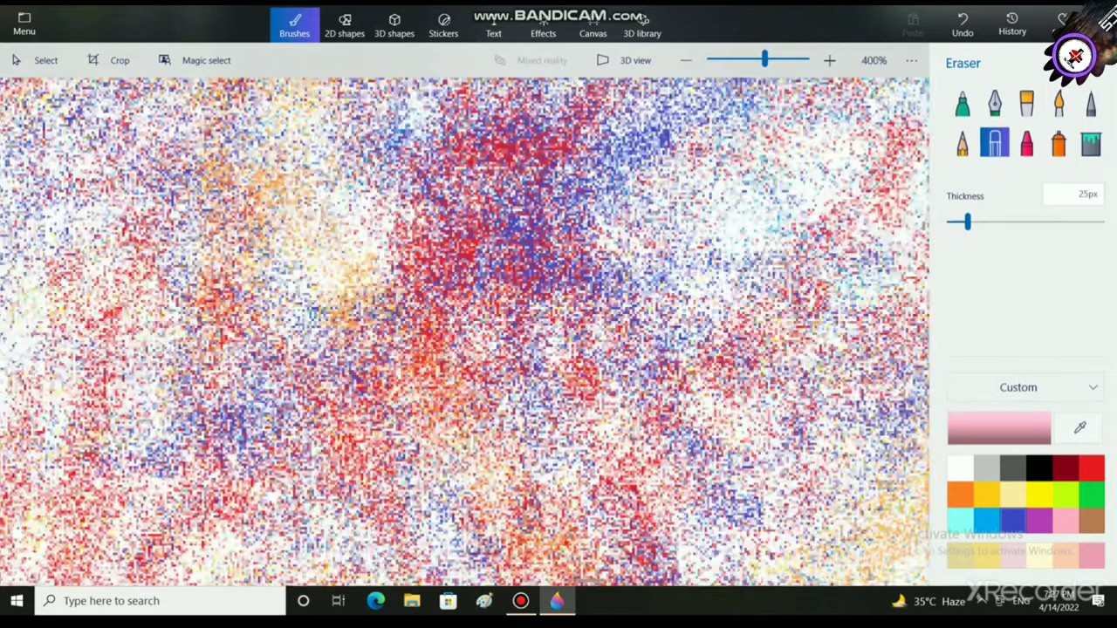
scroll(466, 332, "down", 4)
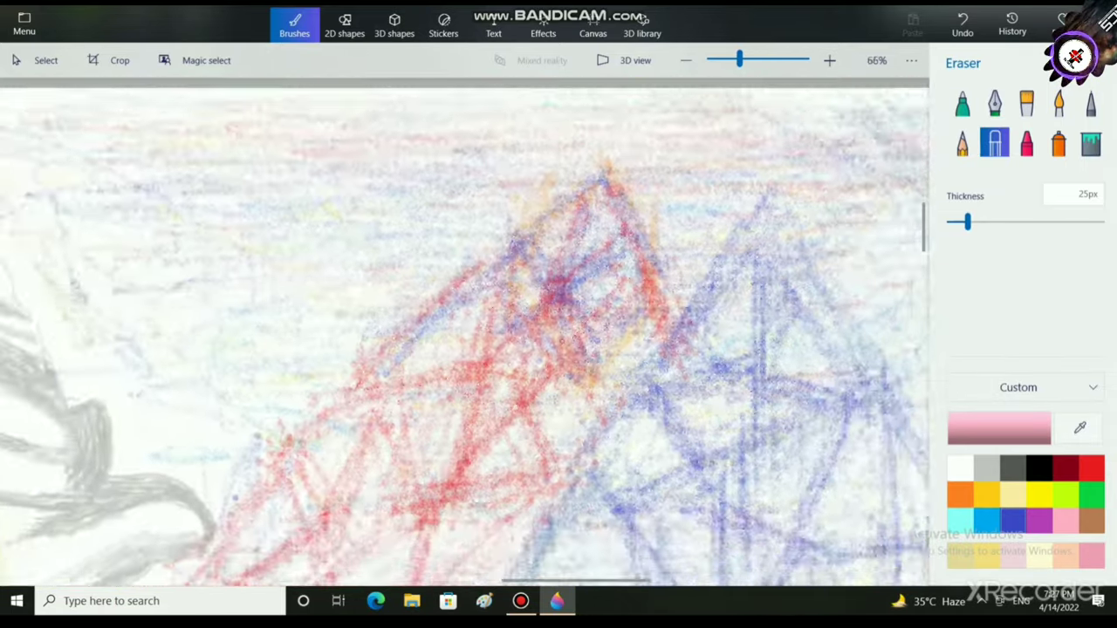
scroll(466, 332, "down", 2)
scroll(466, 333, "up", 2)
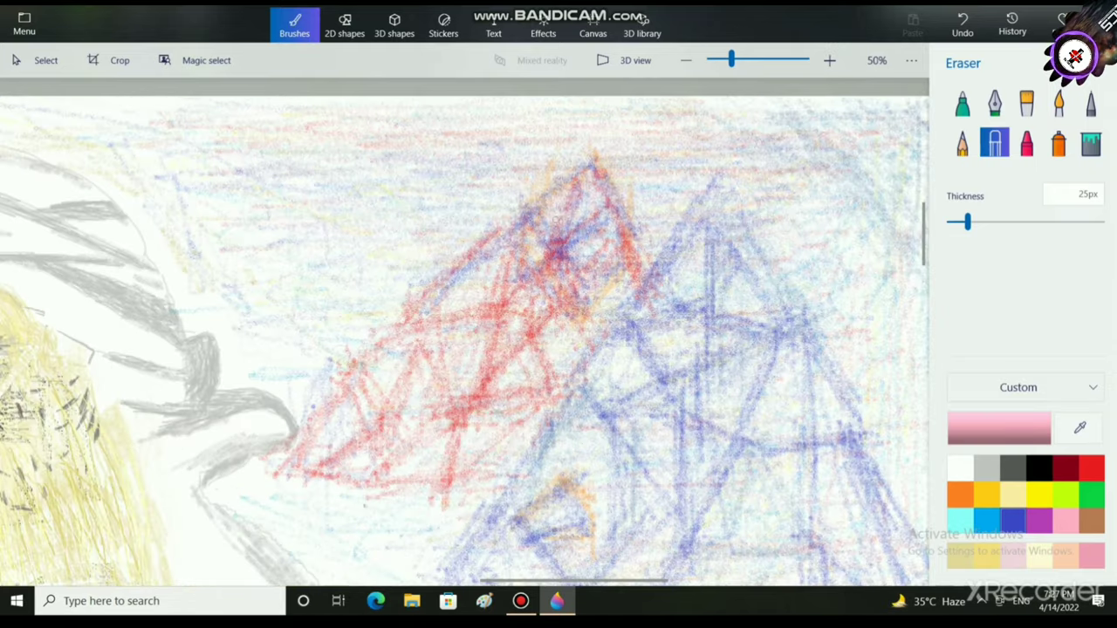
- Show the whole canvas at 10% zoom and review the man's face, turban and falcon at 33%
scroll(466, 333, "down", 4)
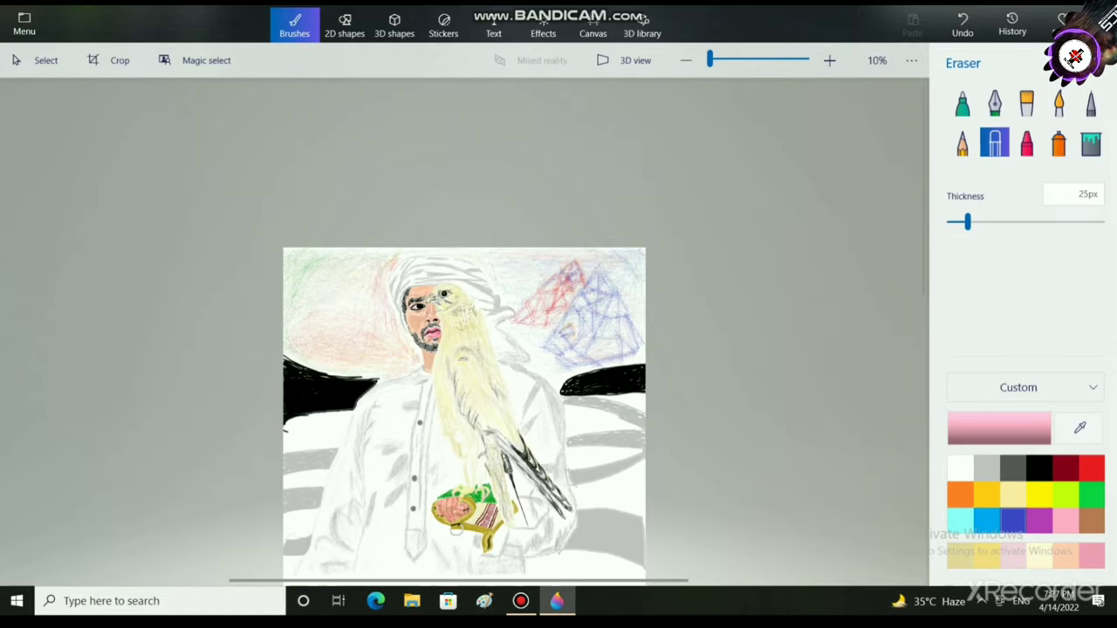
scroll(466, 333, "up", 3)
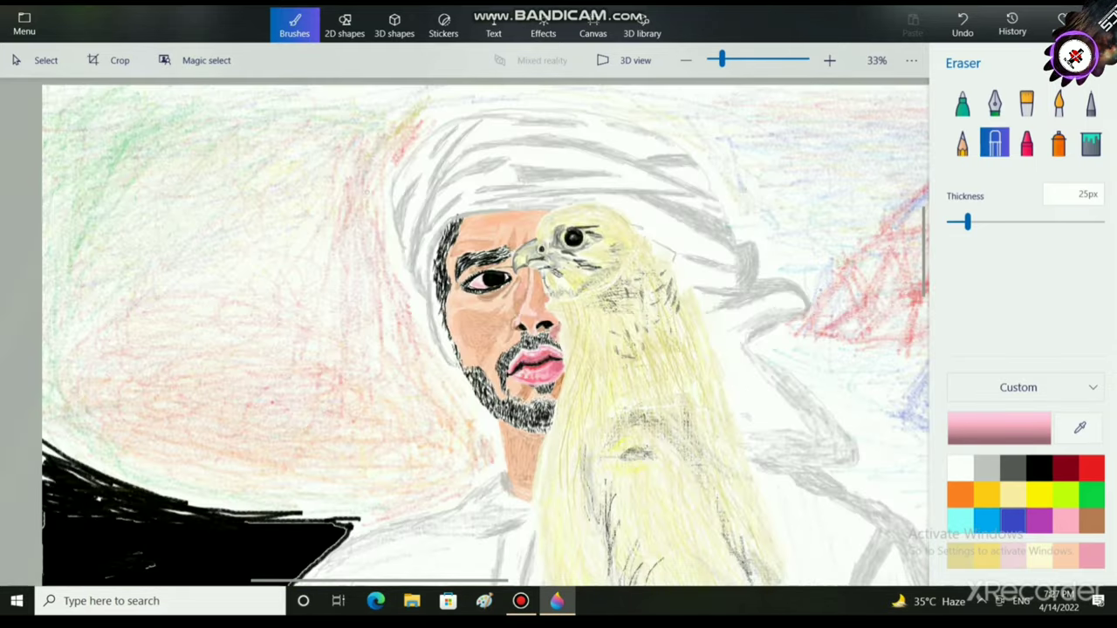
left_click_drag(367, 192, 285, 110)
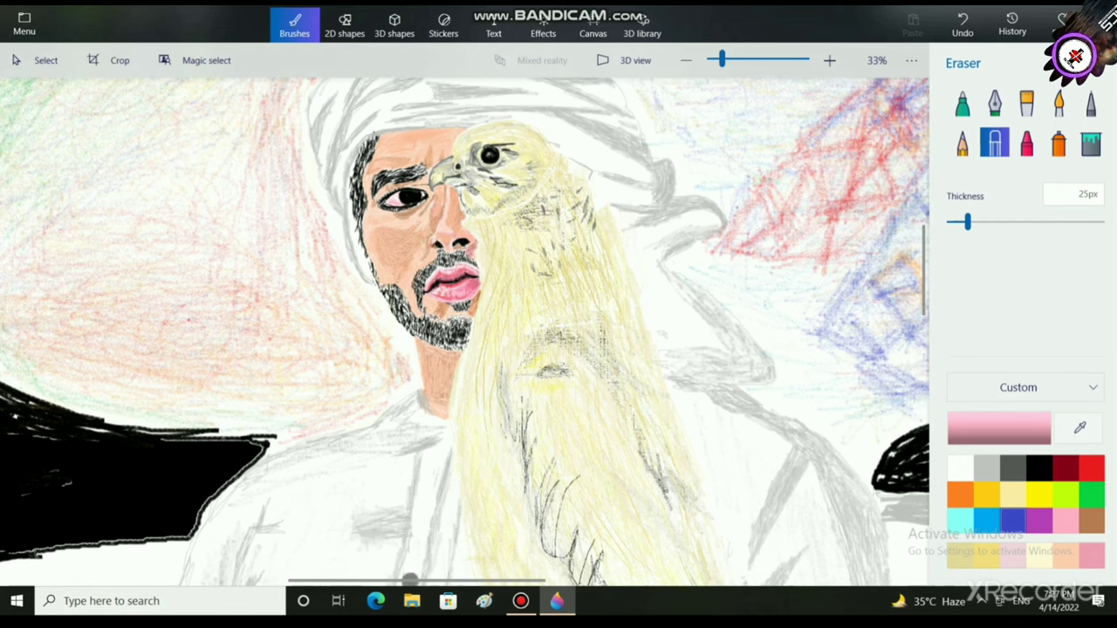